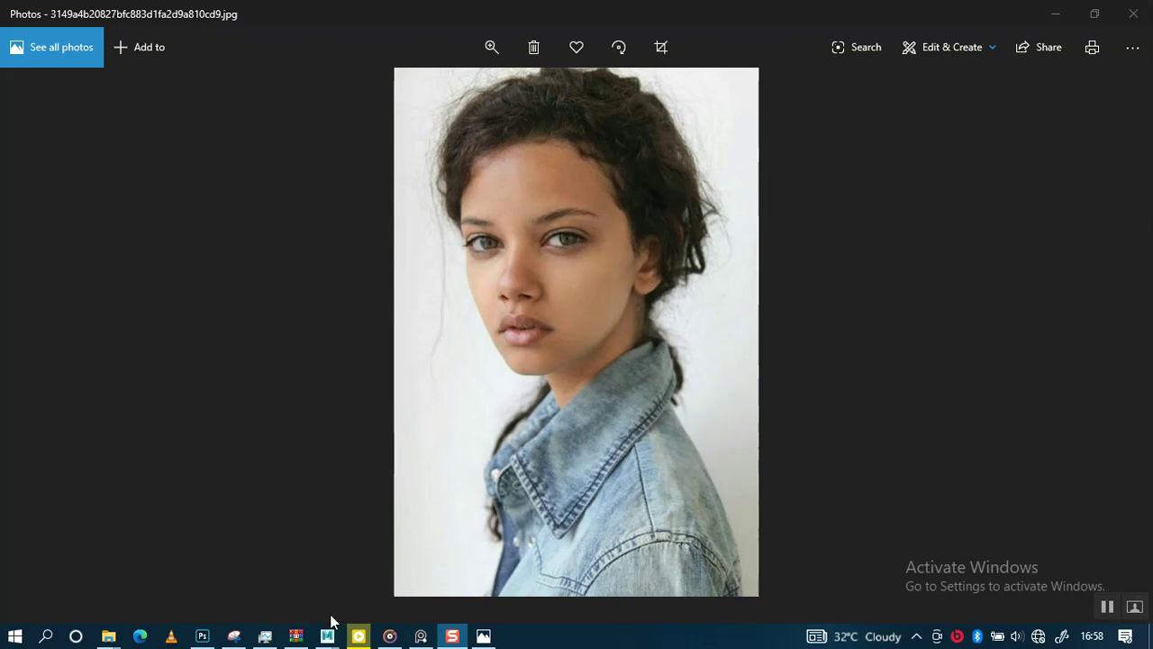
Leave the Photos viewer and bring up the RENDER.psd document in Photoshop
mouse_move(200, 639)
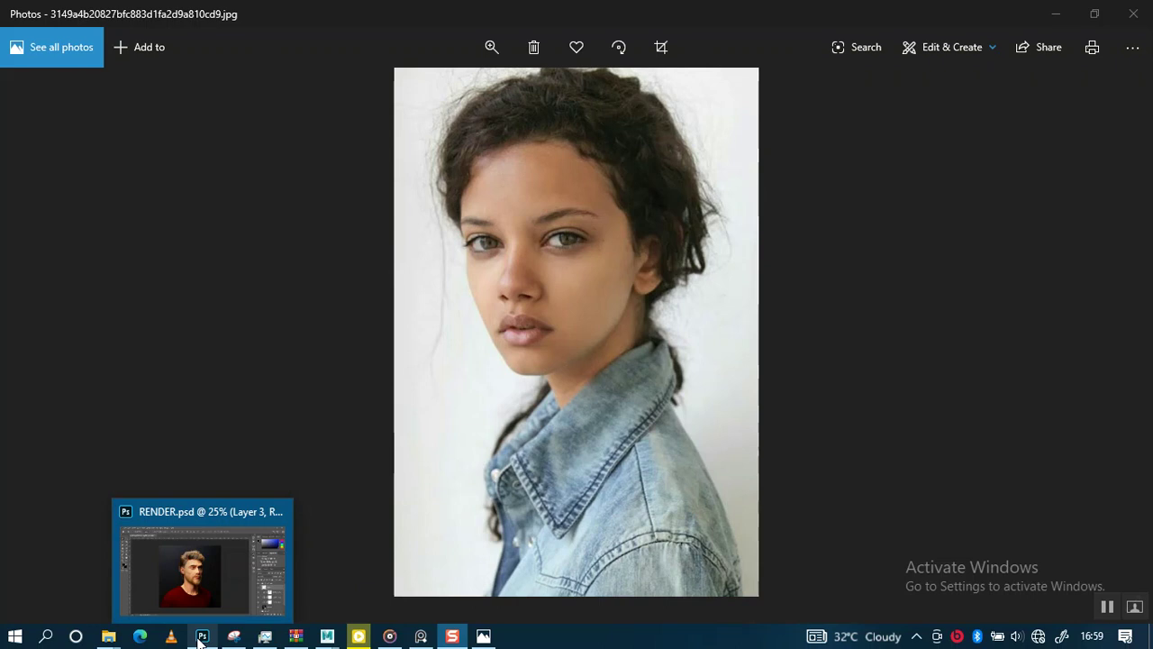
click(217, 592)
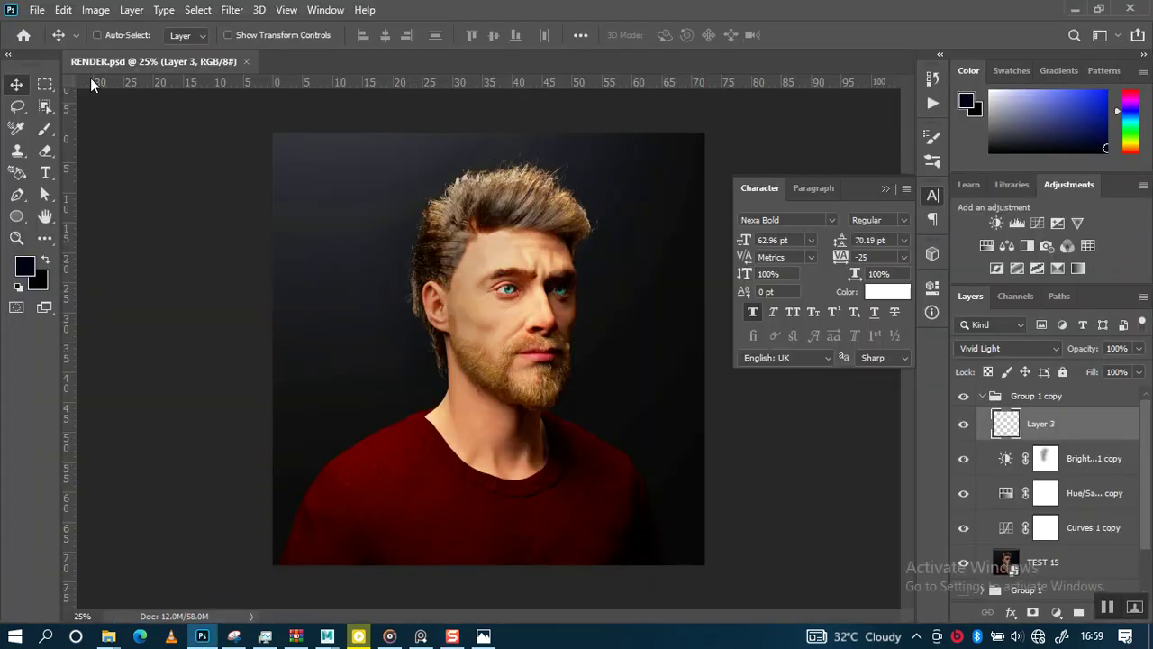
Create a new blank document from the 2000 × 2000 px preset
click(36, 10)
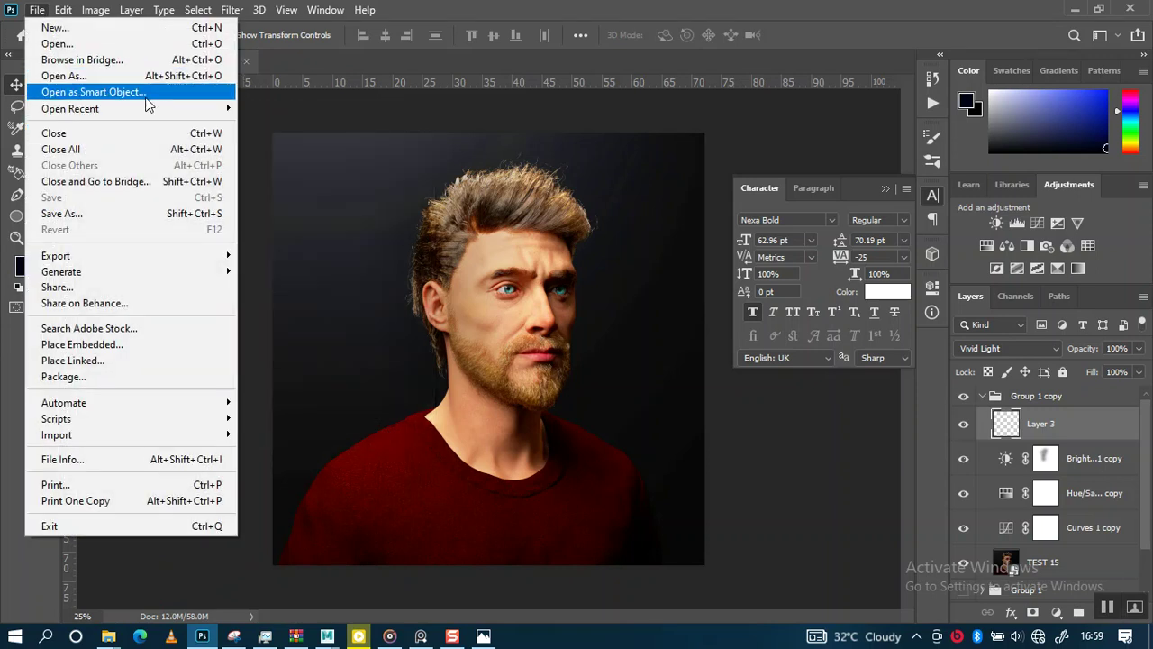
mouse_move(151, 114)
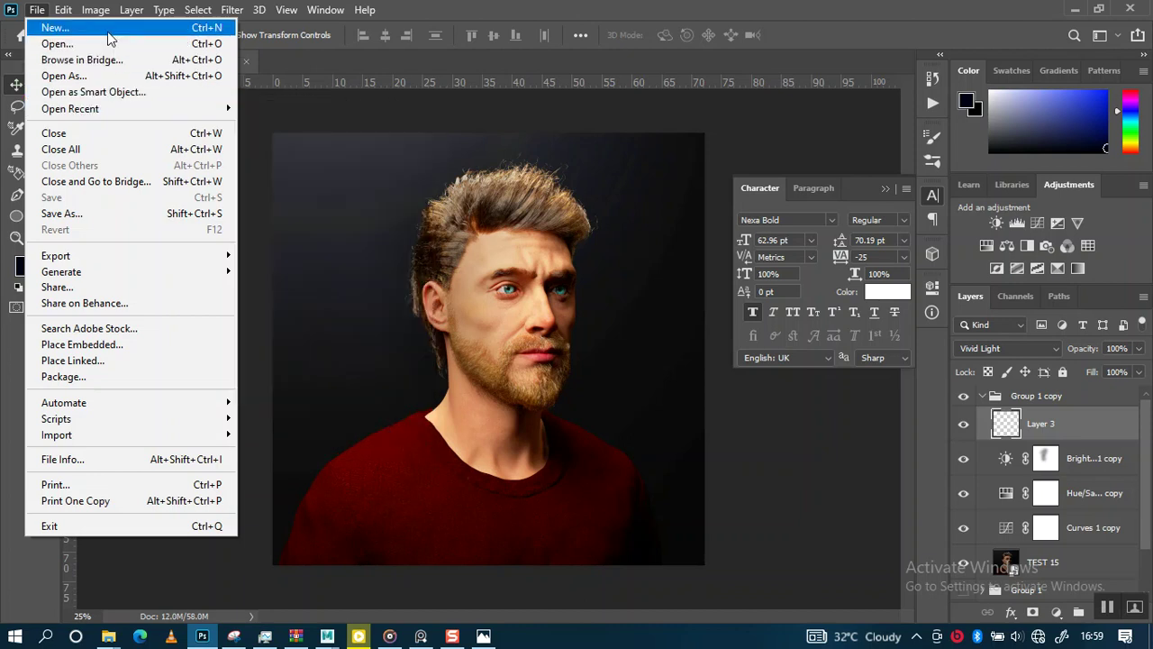
click(37, 9)
key(ctrl+shift+a)
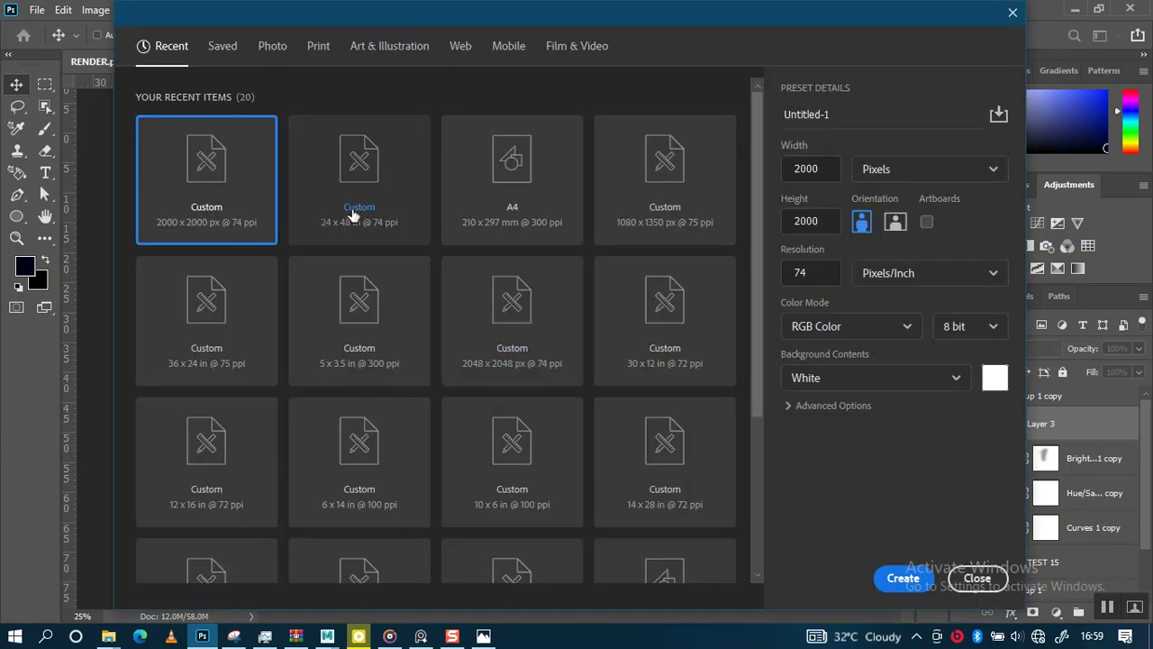
double_click(221, 220)
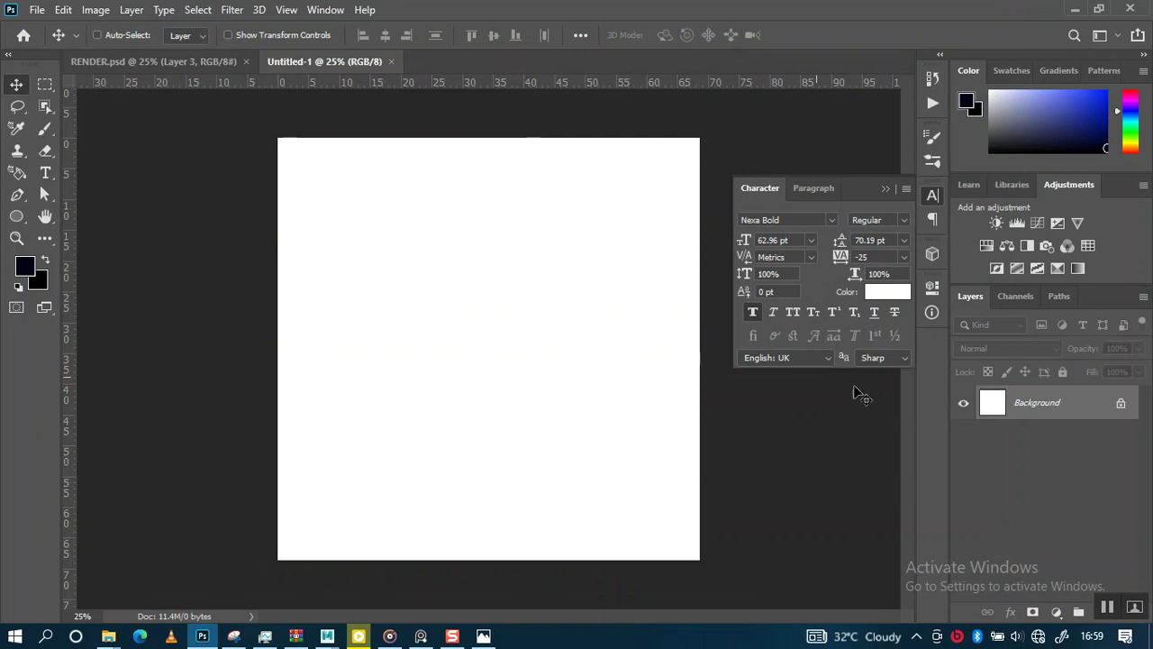
Unlock the background as Layer 0 and bring the GAL PINTEREST folder forward
click(1122, 406)
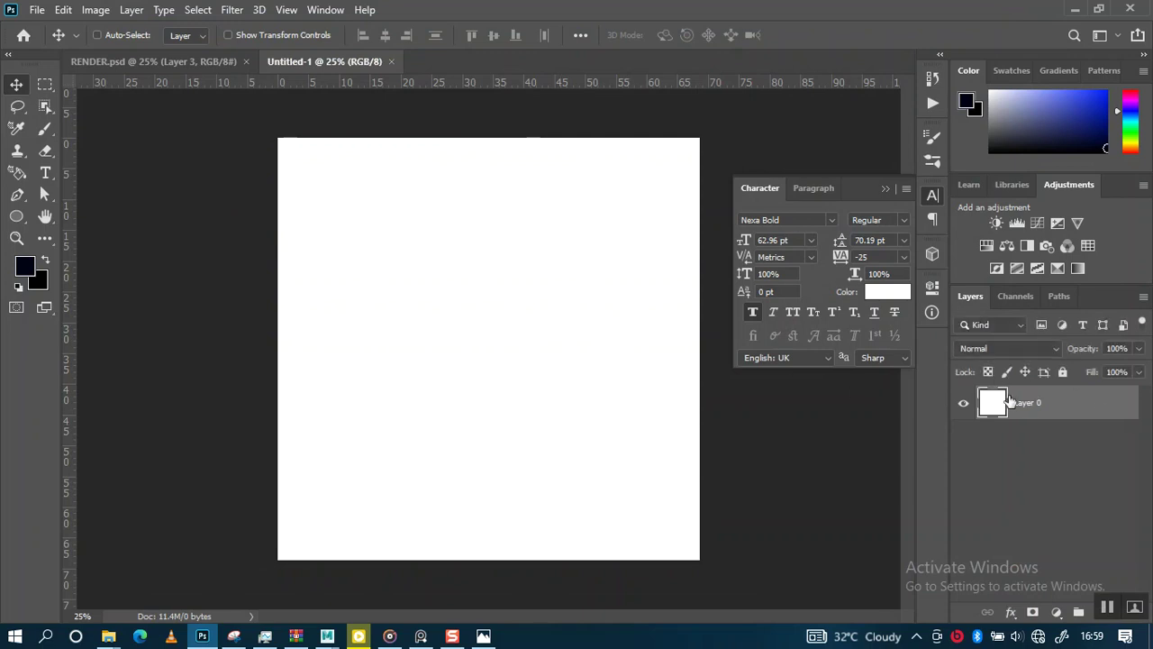
mouse_move(108, 636)
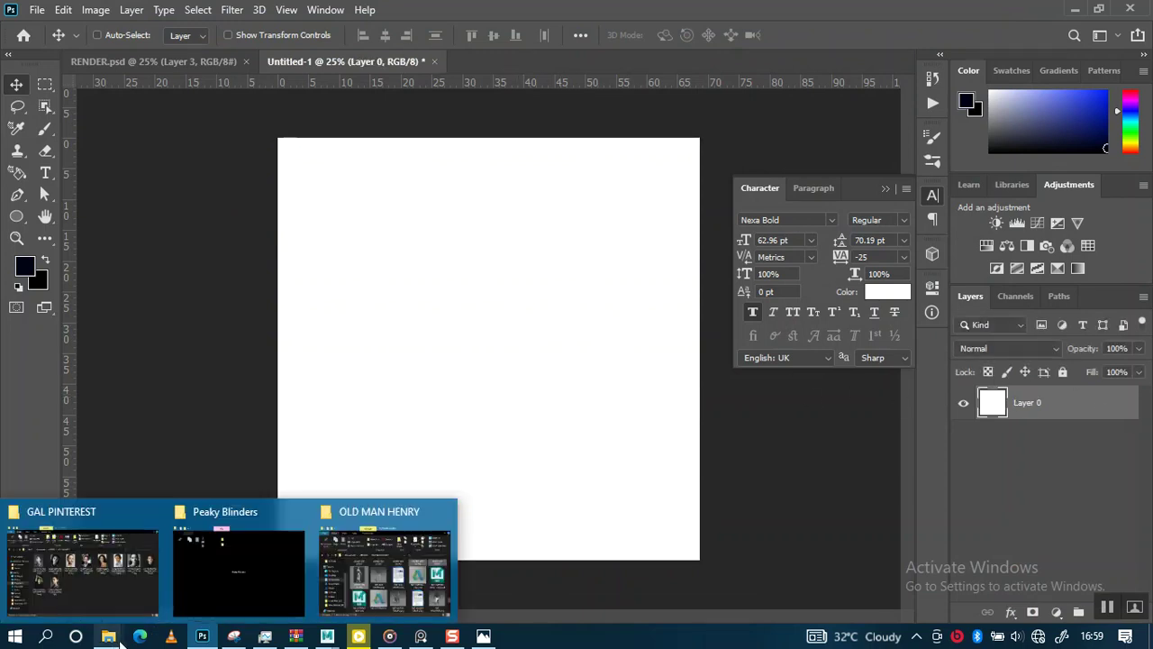
click(135, 578)
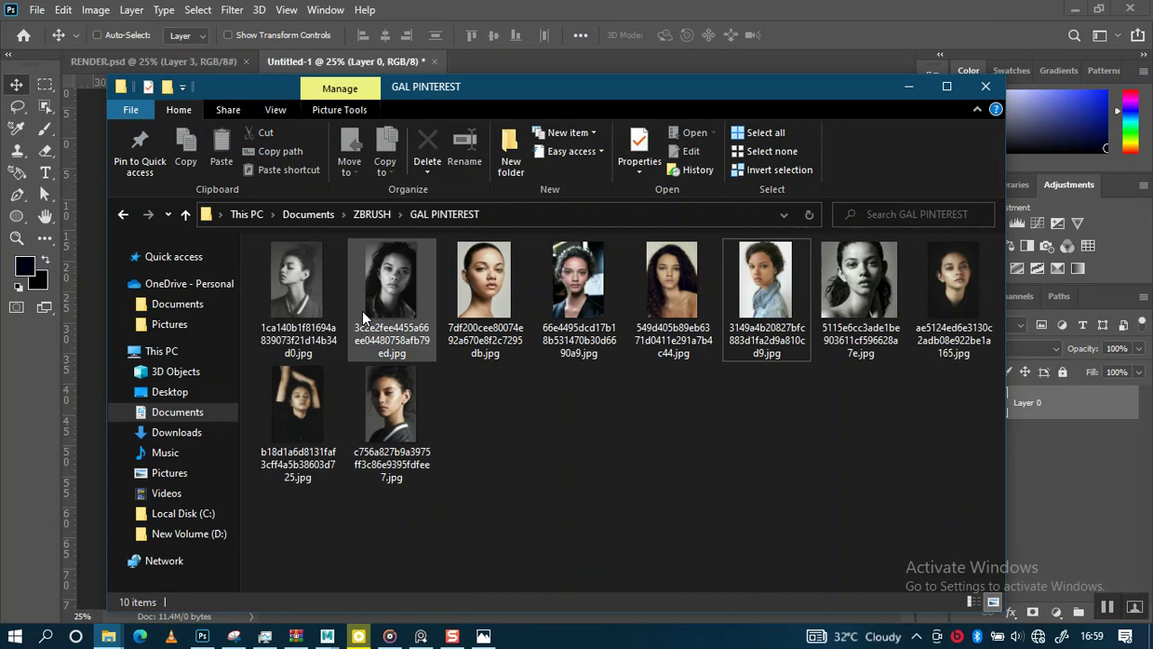
Select all ten GAL PINTEREST photos and drop them into the Untitled-1 canvas as layers
click(305, 306)
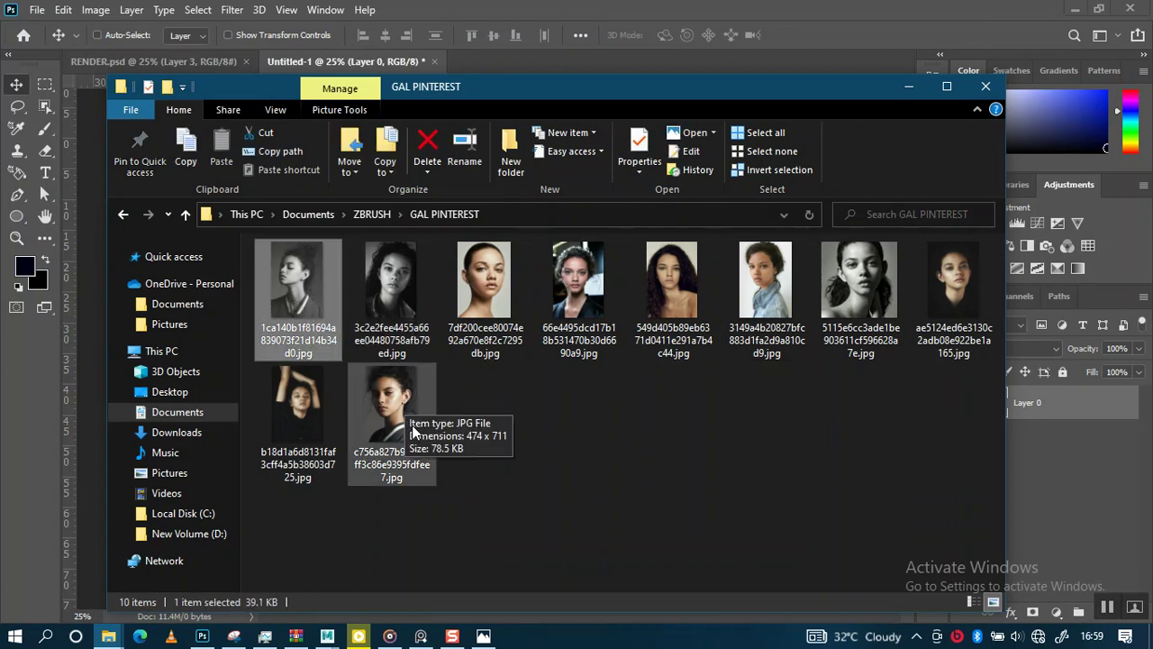
key(ctrl+a)
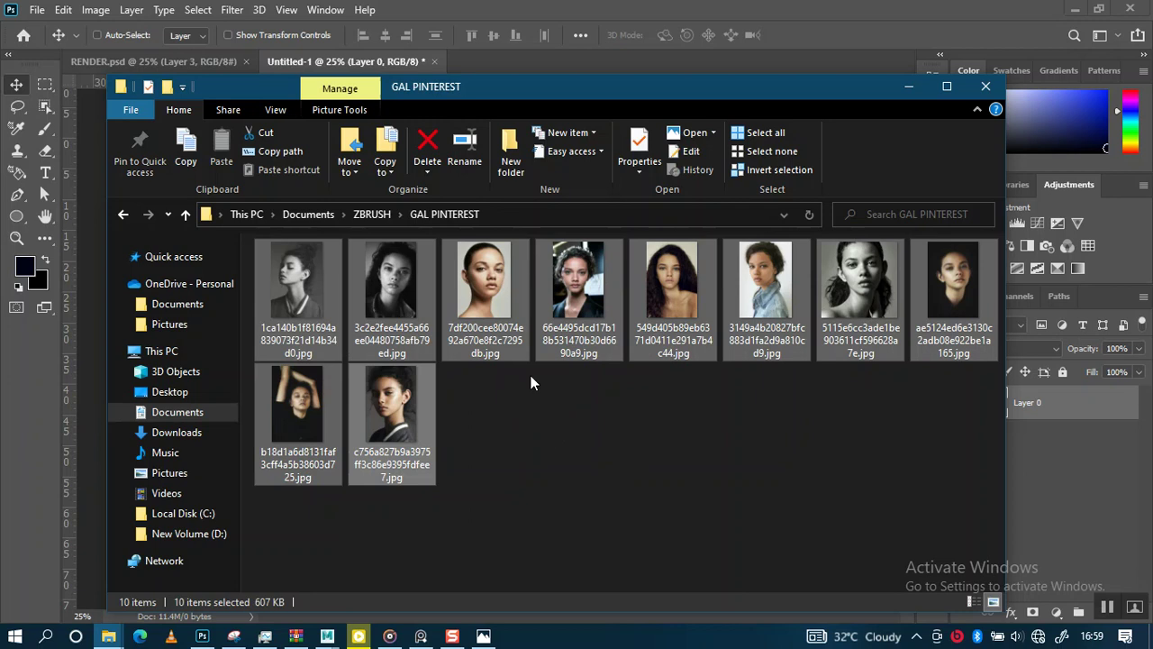
drag(498, 91, 873, 95)
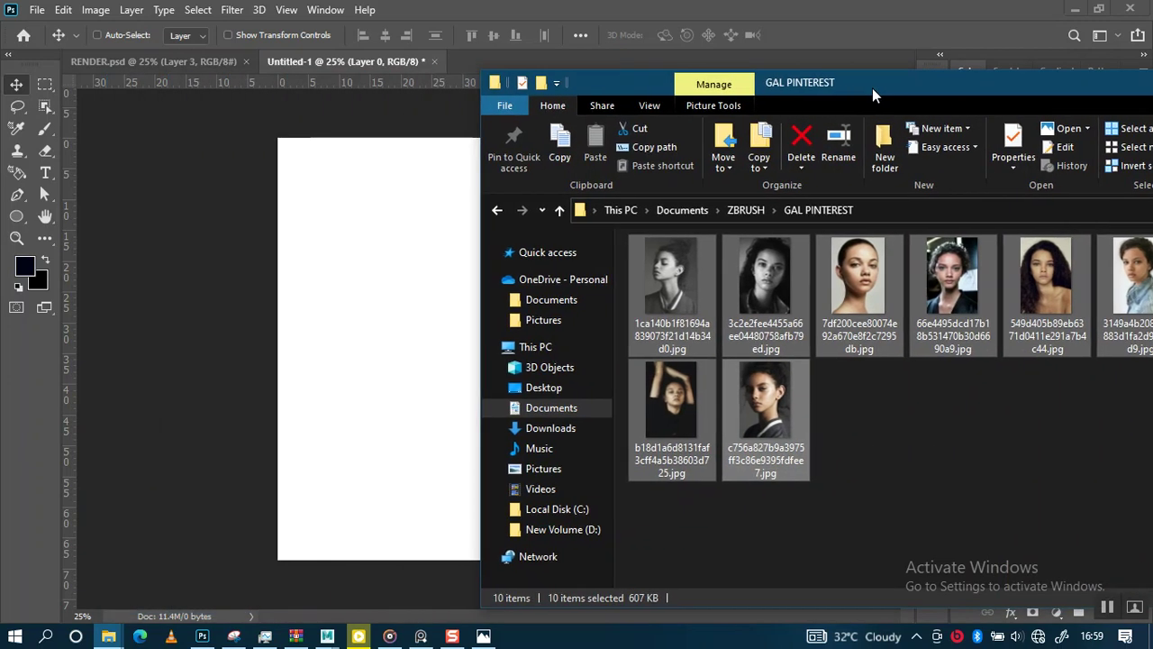
drag(620, 307, 370, 322)
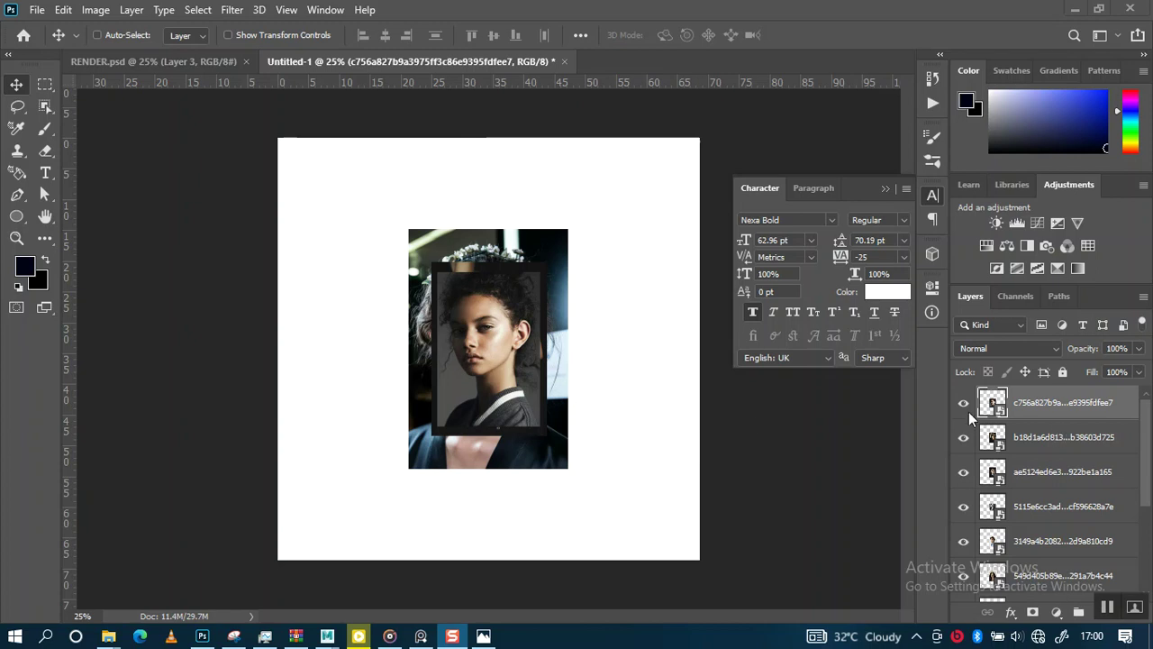
Scale the top reference photo to about 305%, centre it to fill the canvas height, then hide it
scroll(1038, 431, down, 2)
scroll(1038, 431, up, 2)
key(ctrl)
key(ctrl+t)
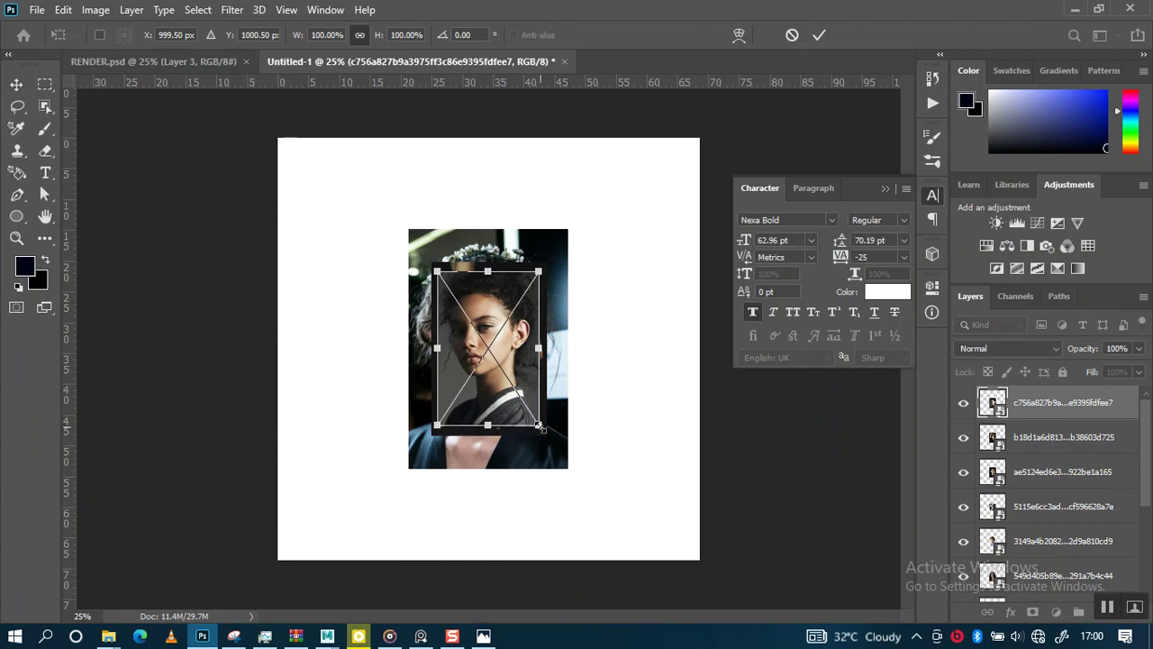
drag(540, 433, 699, 548)
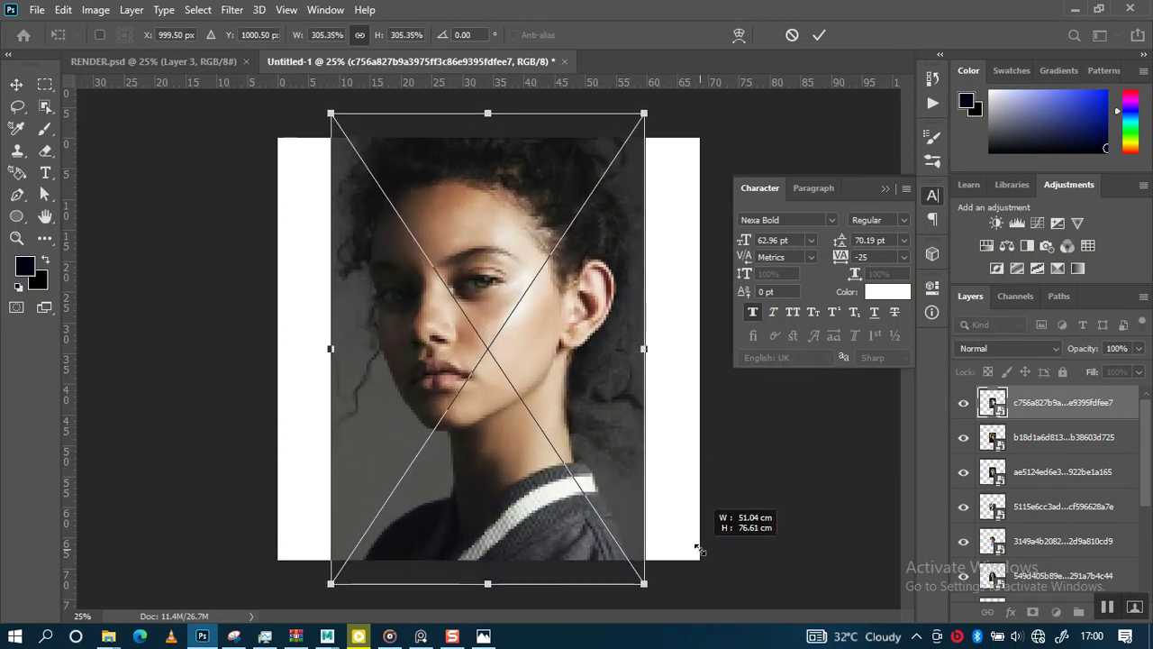
drag(530, 408, 531, 433)
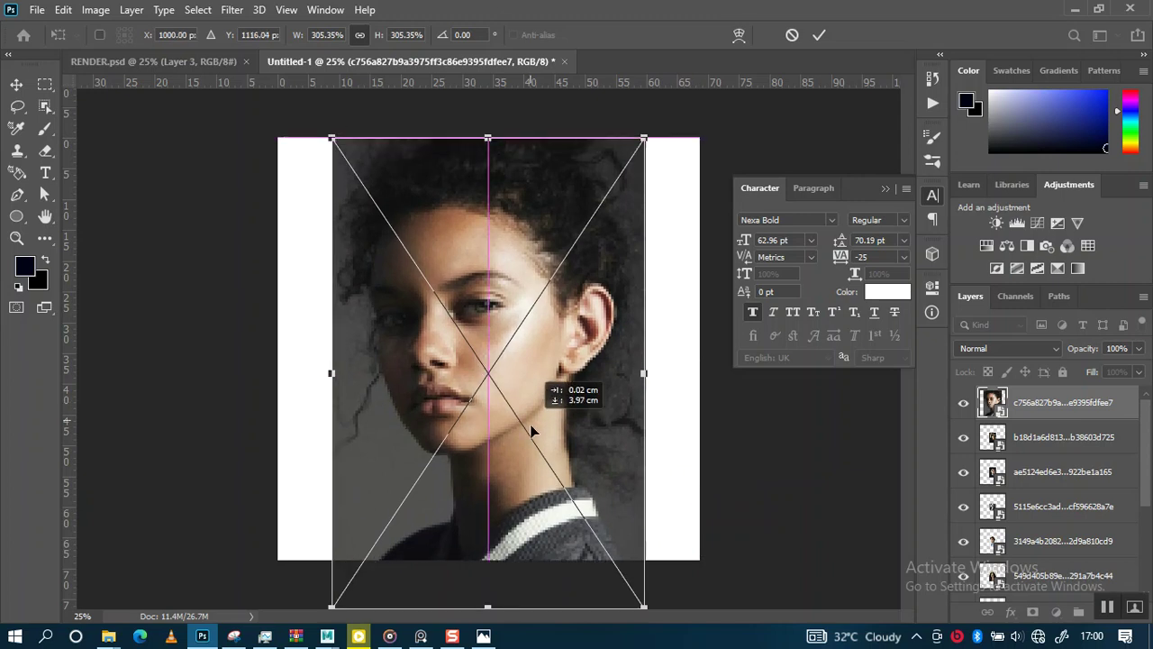
key(Return)
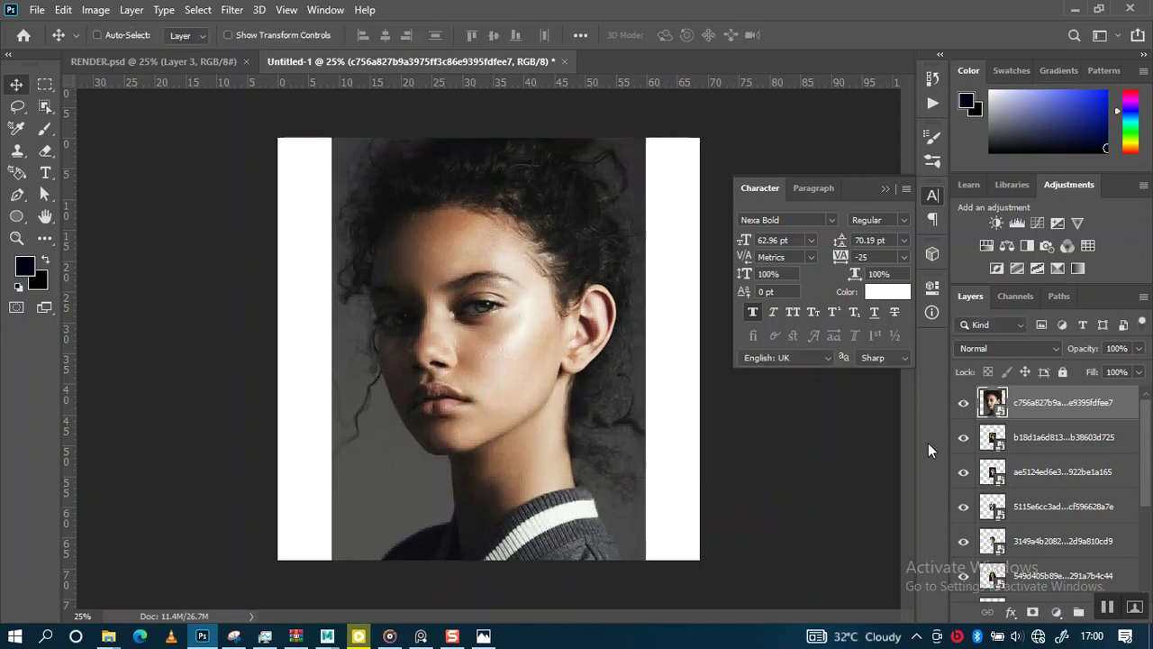
click(963, 403)
Enlarge the arms-raised photo to about 471% and reposition it on the canvas
click(963, 437)
click(964, 437)
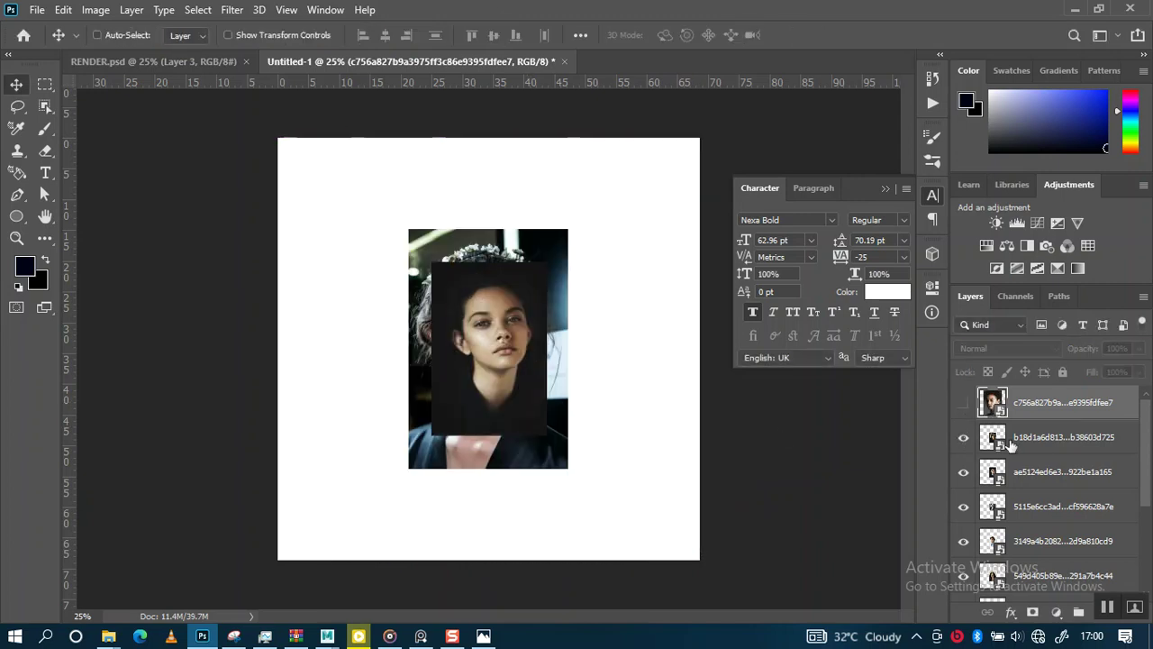
click(1027, 442)
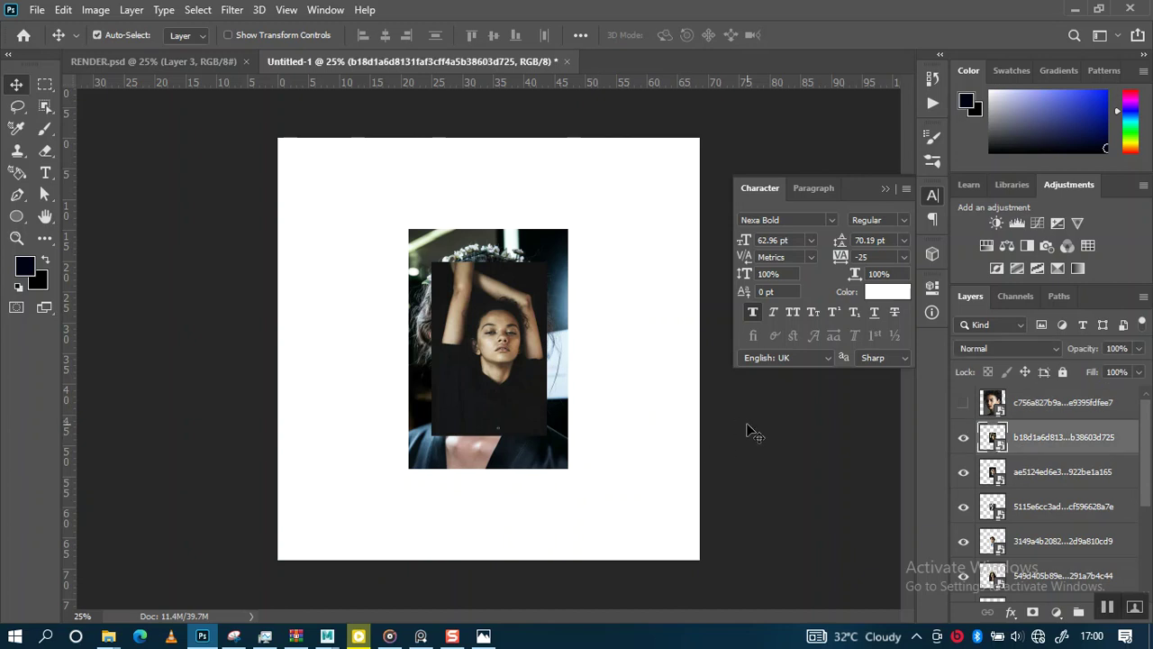
key(ctrl+t)
drag(546, 435, 863, 607)
drag(505, 401, 483, 440)
key(ctrl+minus)
key(ctrl+minus)
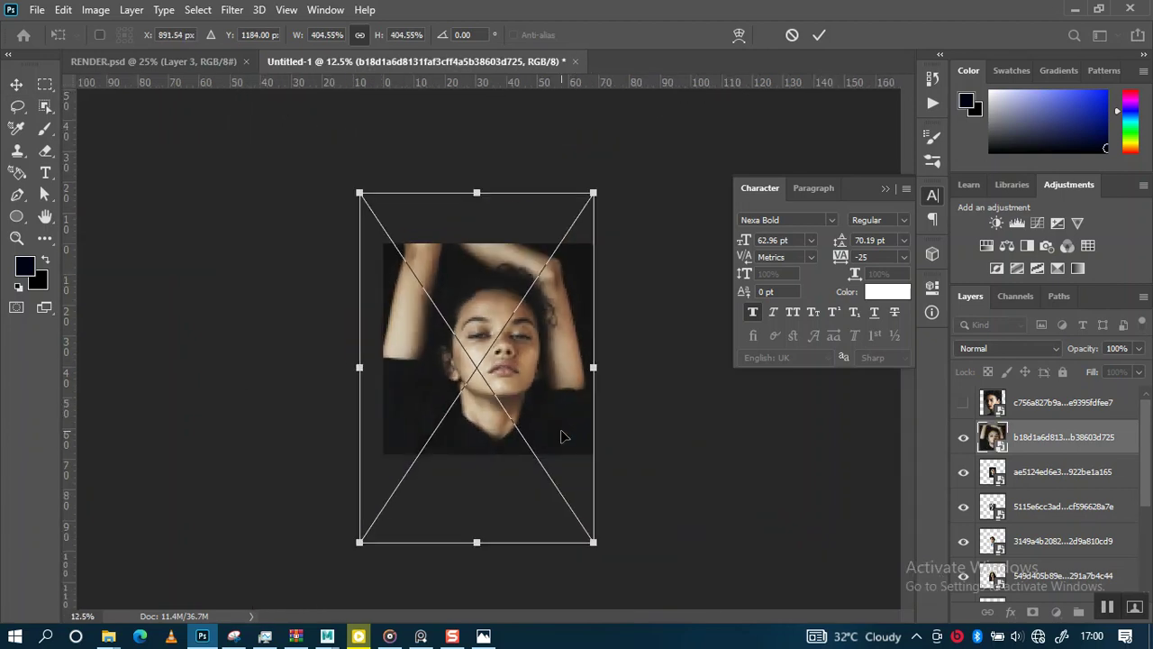
drag(594, 193, 636, 182)
drag(542, 365, 538, 356)
key(Return)
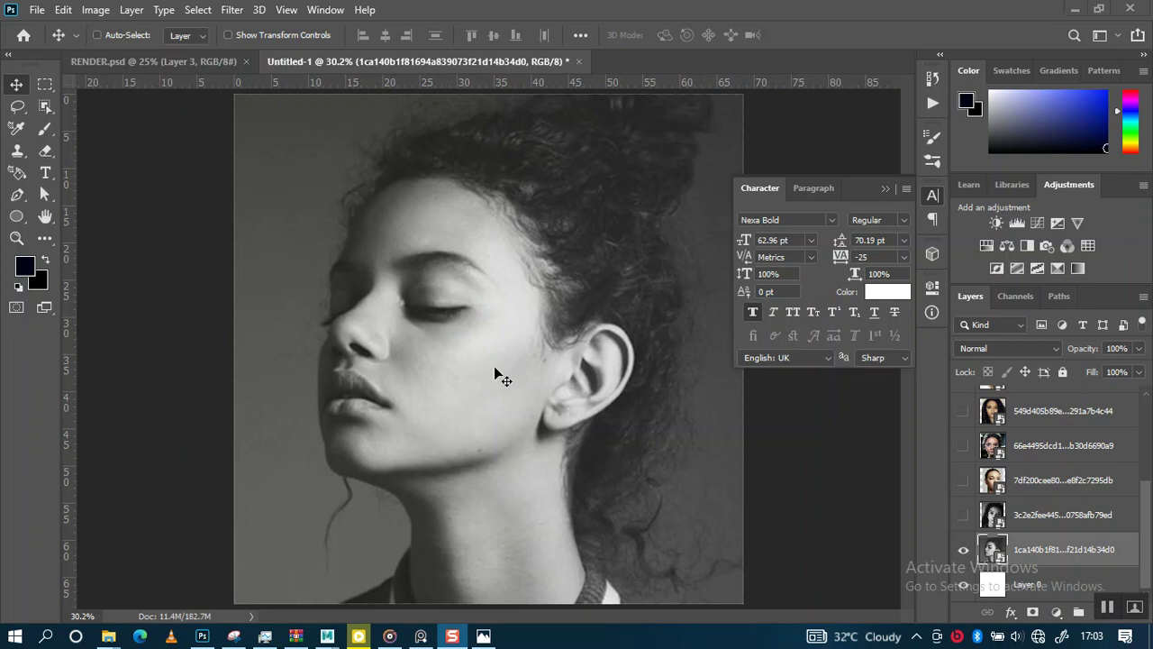
Close the Character panel and leave only the denim-jacket portrait visible, comparing it with the original
click(887, 187)
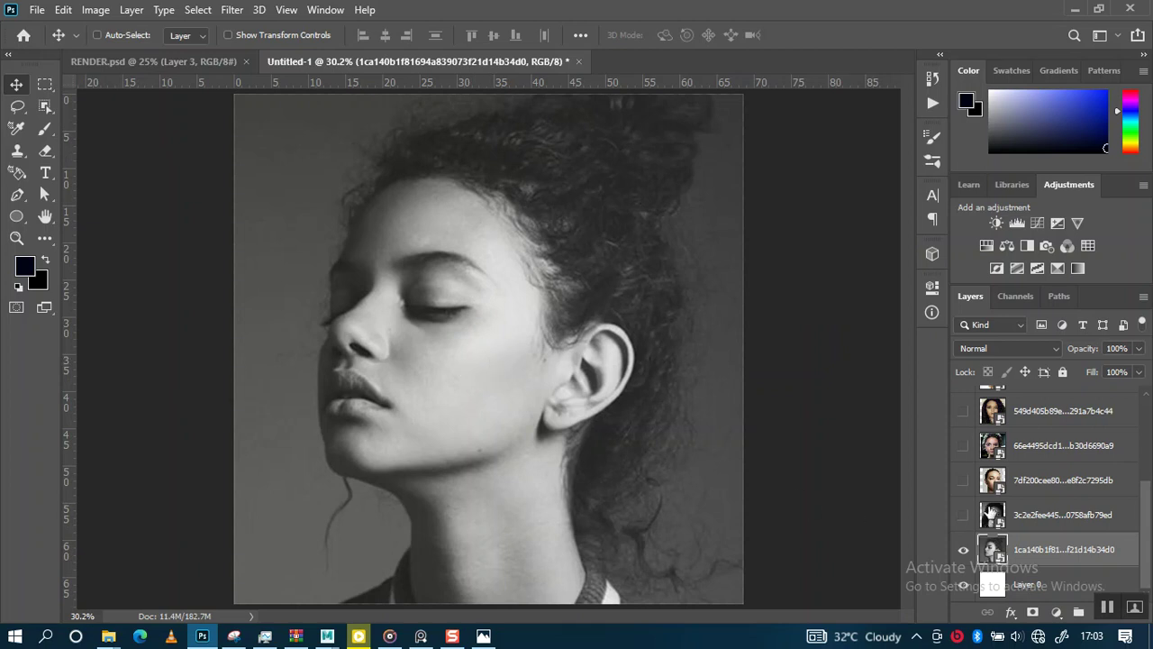
click(962, 552)
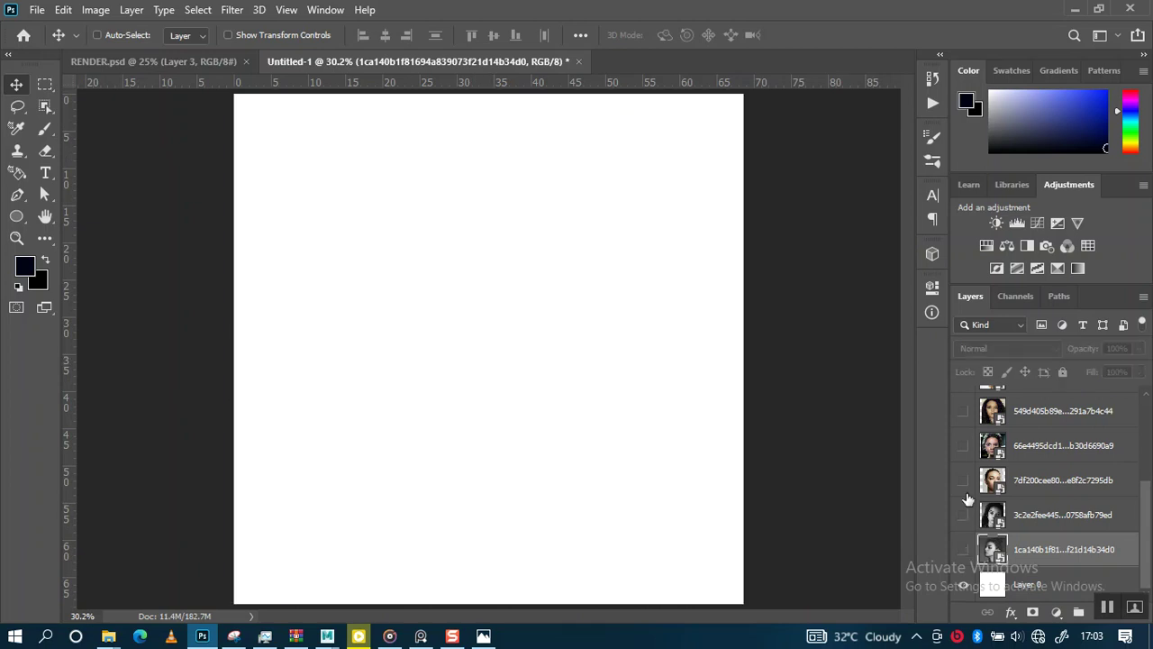
scroll(967, 500, up, 3)
scroll(969, 498, up, 1)
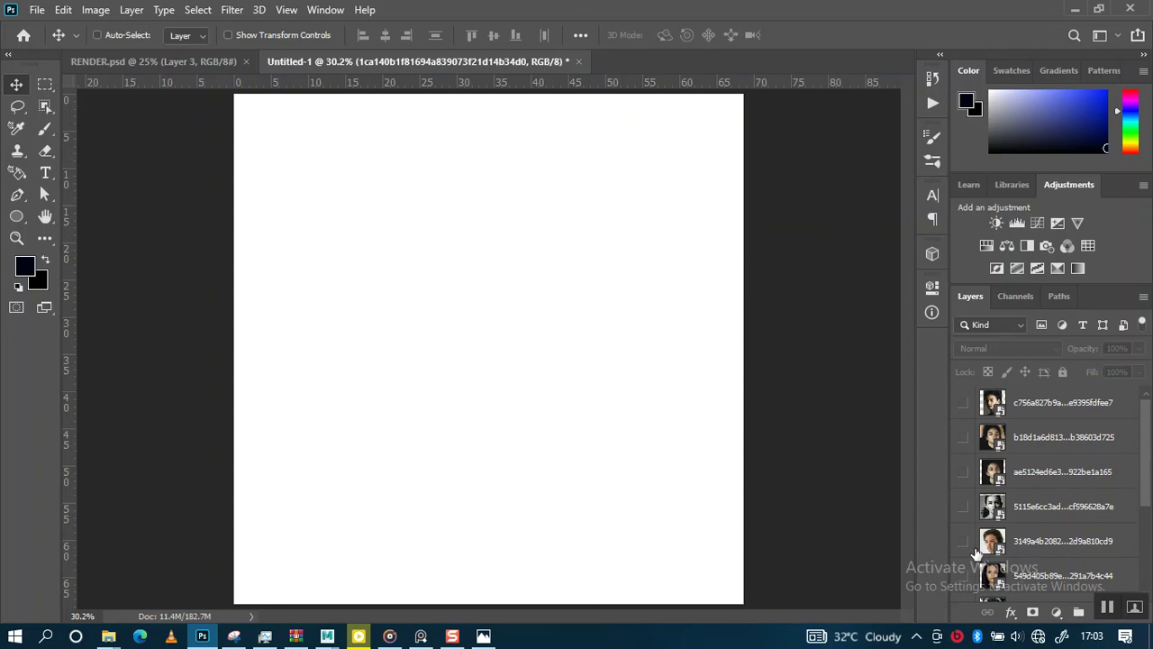
click(964, 543)
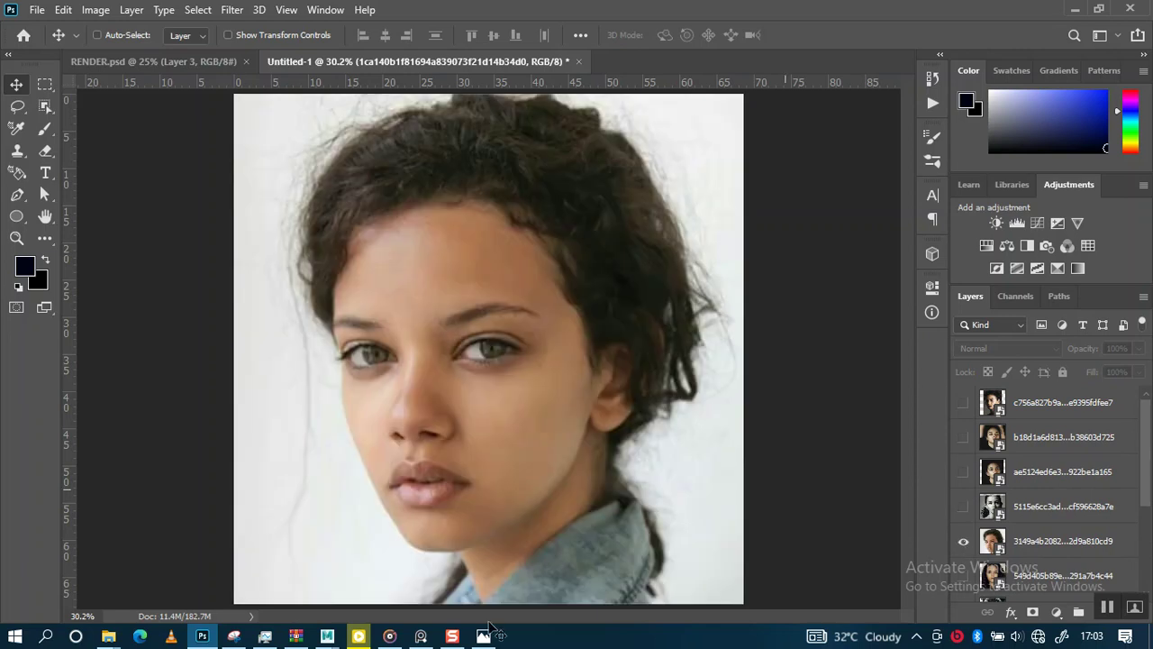
click(478, 570)
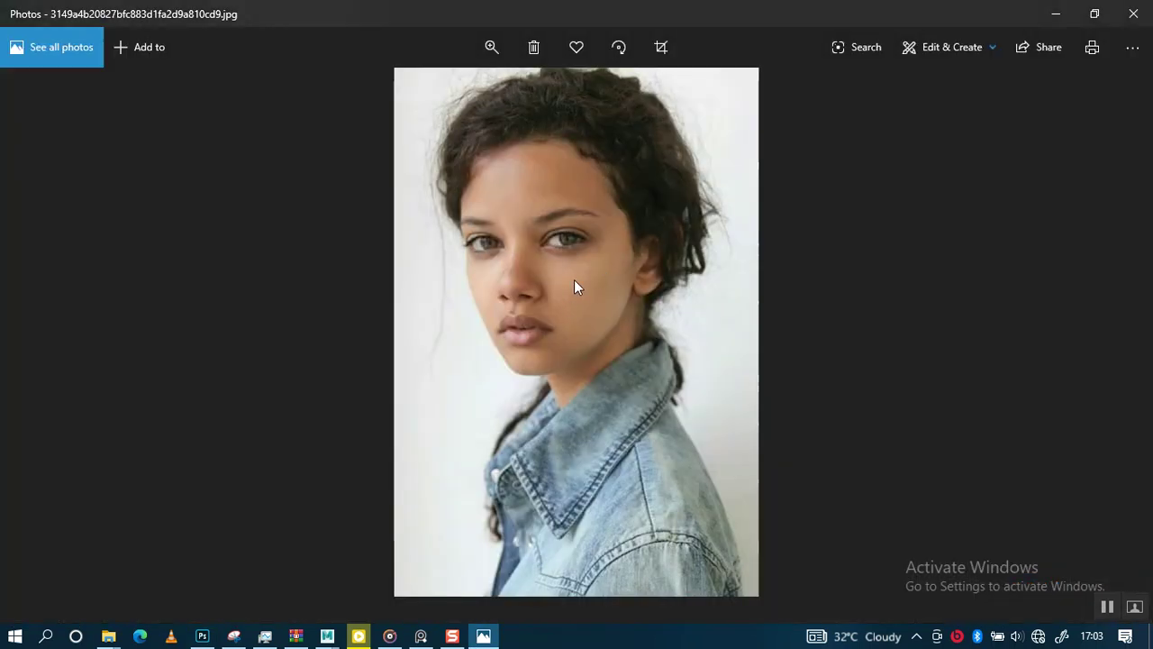
Minimise the Photos viewer to return to the Photoshop canvas
click(1063, 14)
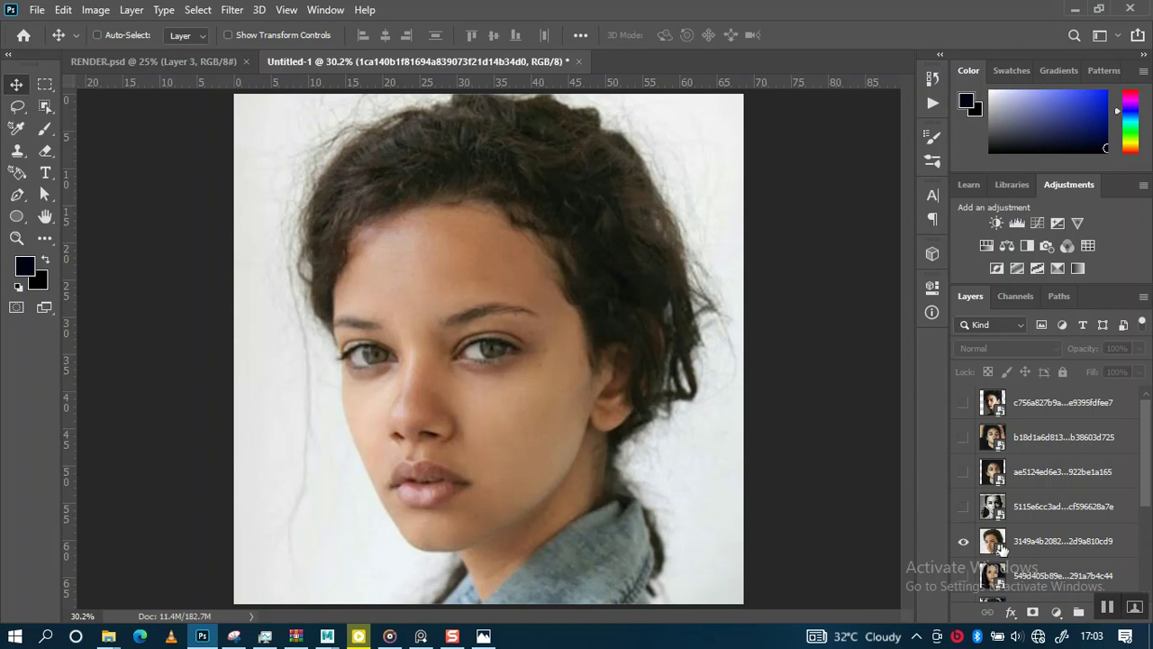
Rotate the denim-jacket portrait slightly clockwise to straighten the face
click(1000, 542)
key(ctrl+t)
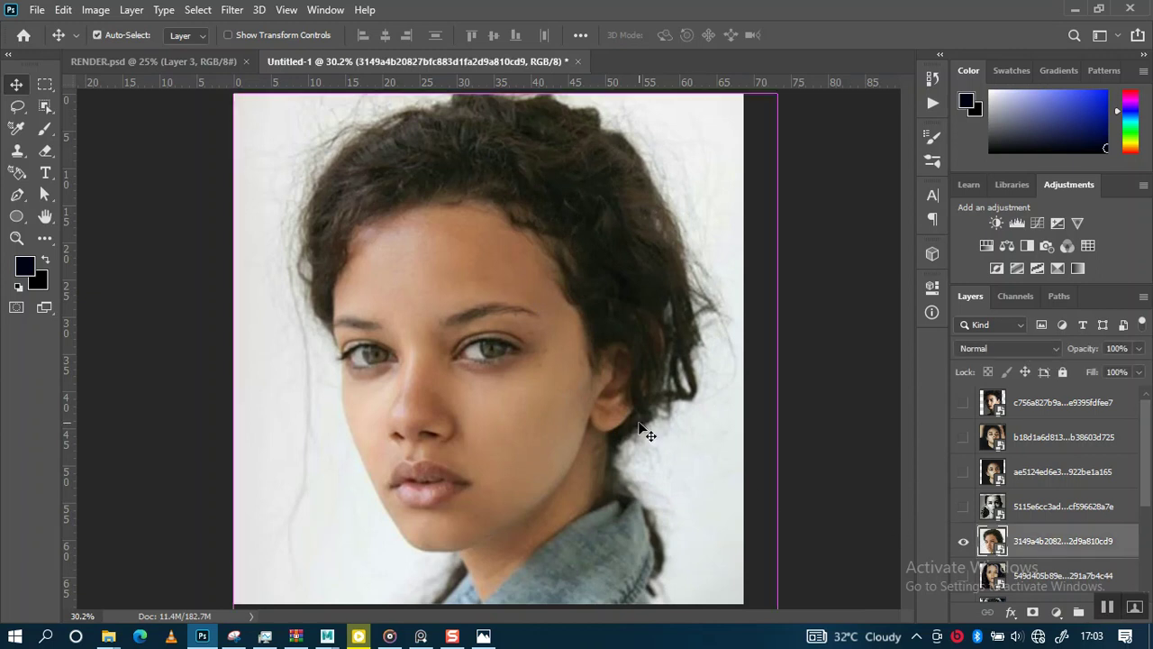
drag(811, 432, 818, 453)
key(Return)
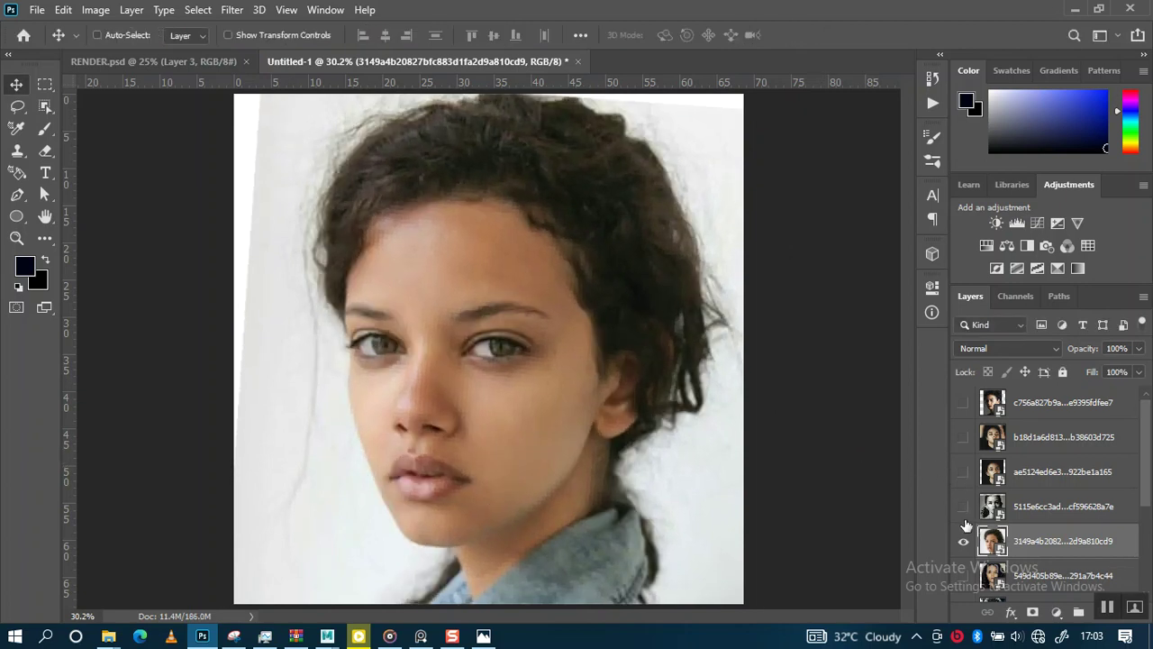
Hide the denim-jacket portrait, preview the top reference photo, then hide it again
click(963, 541)
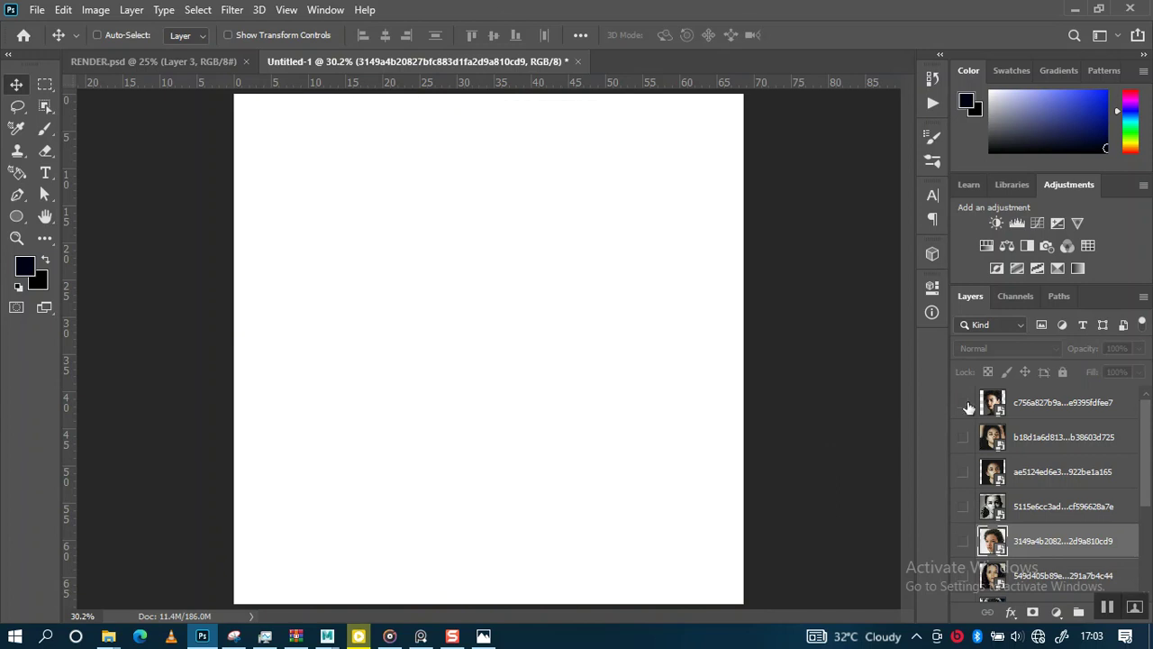
click(964, 403)
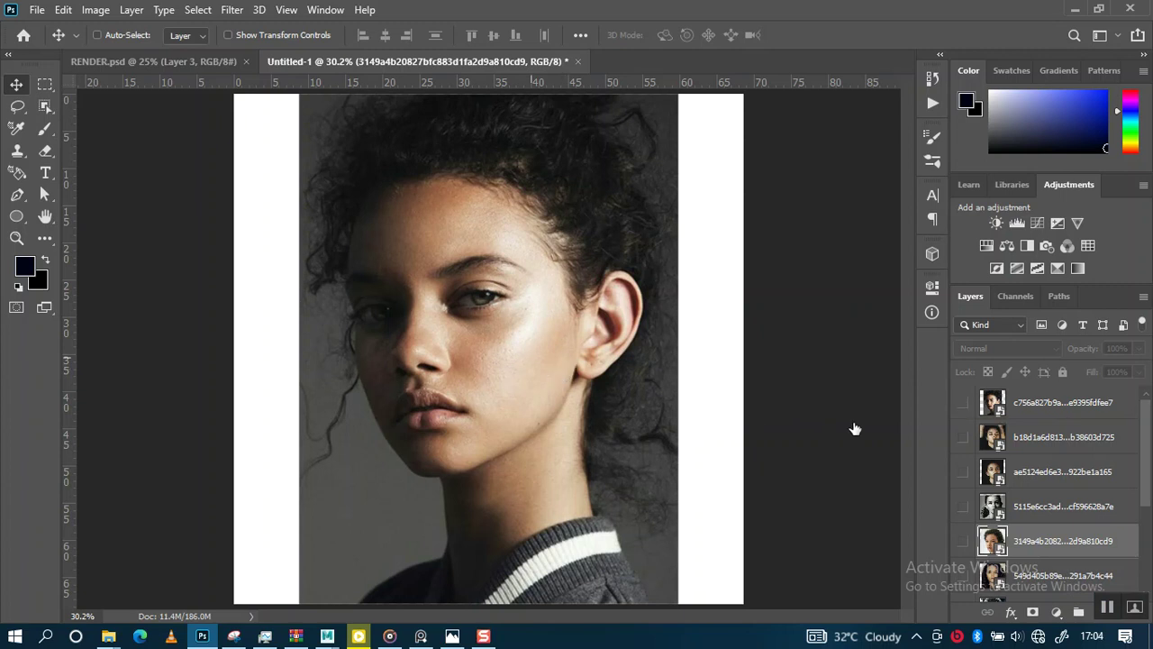
click(981, 438)
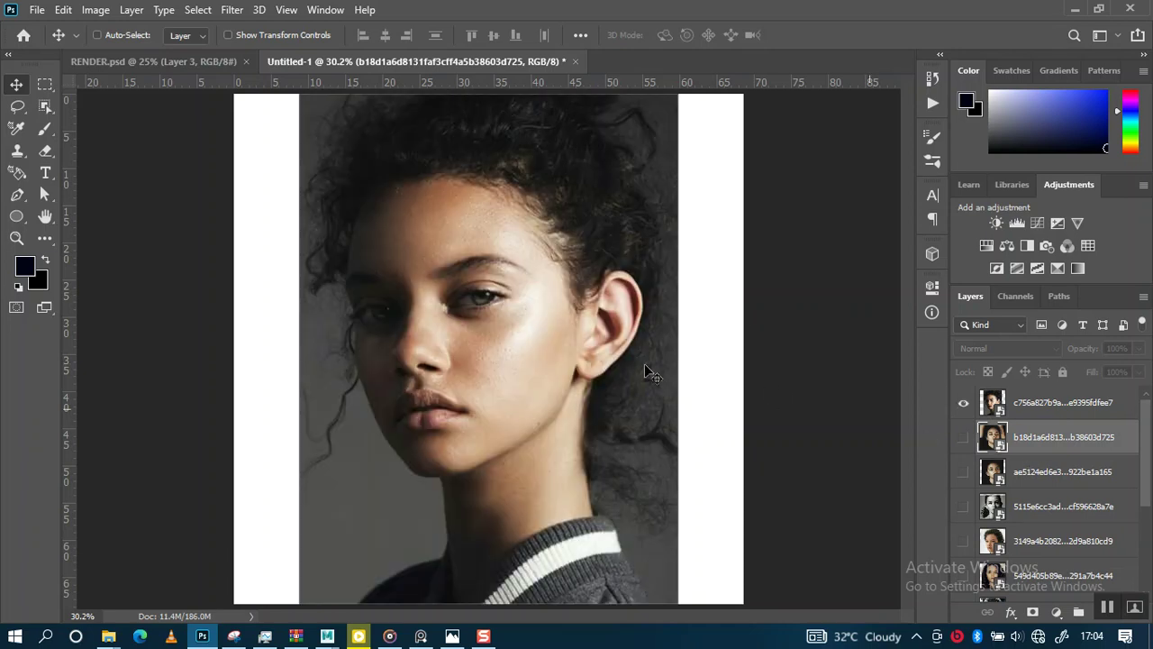
click(965, 404)
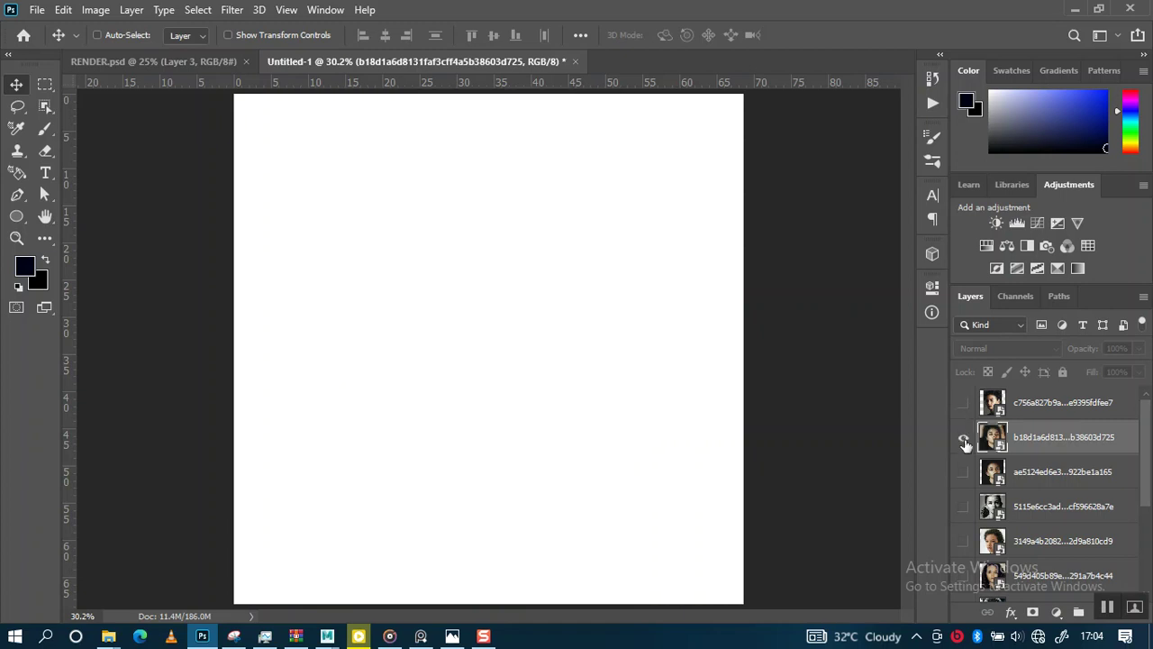
Show the black-and-white portrait, tilt it about 6.74°, and shift it slightly left
click(964, 439)
click(964, 442)
click(964, 473)
click(964, 473)
click(964, 508)
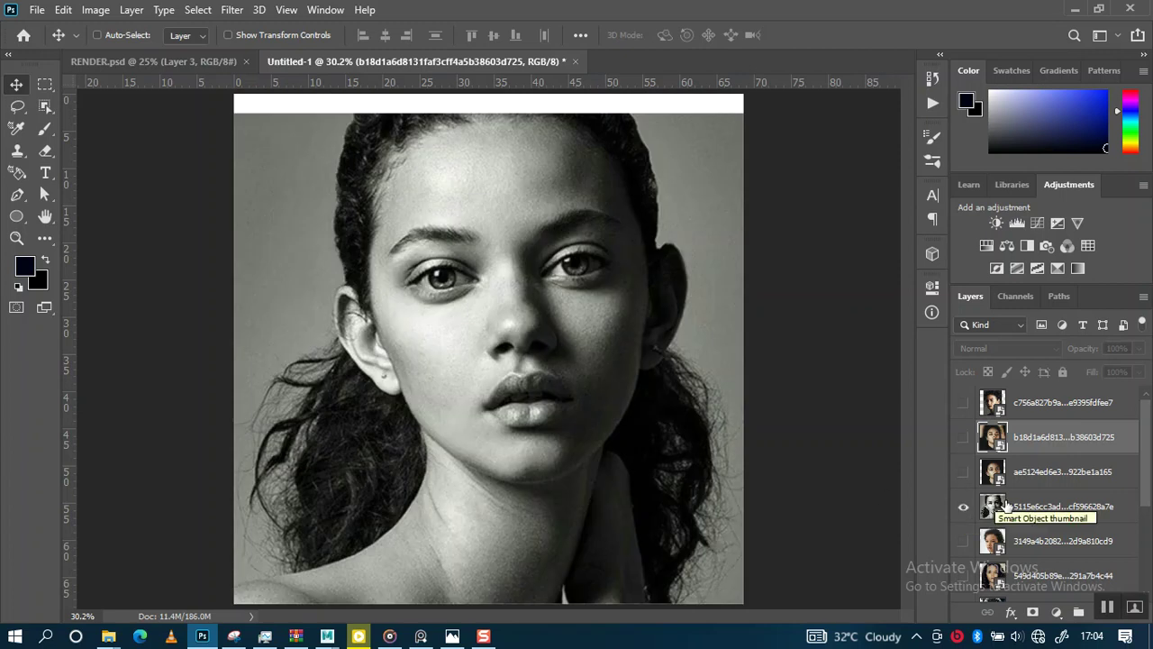
click(991, 507)
key(ctrl+t)
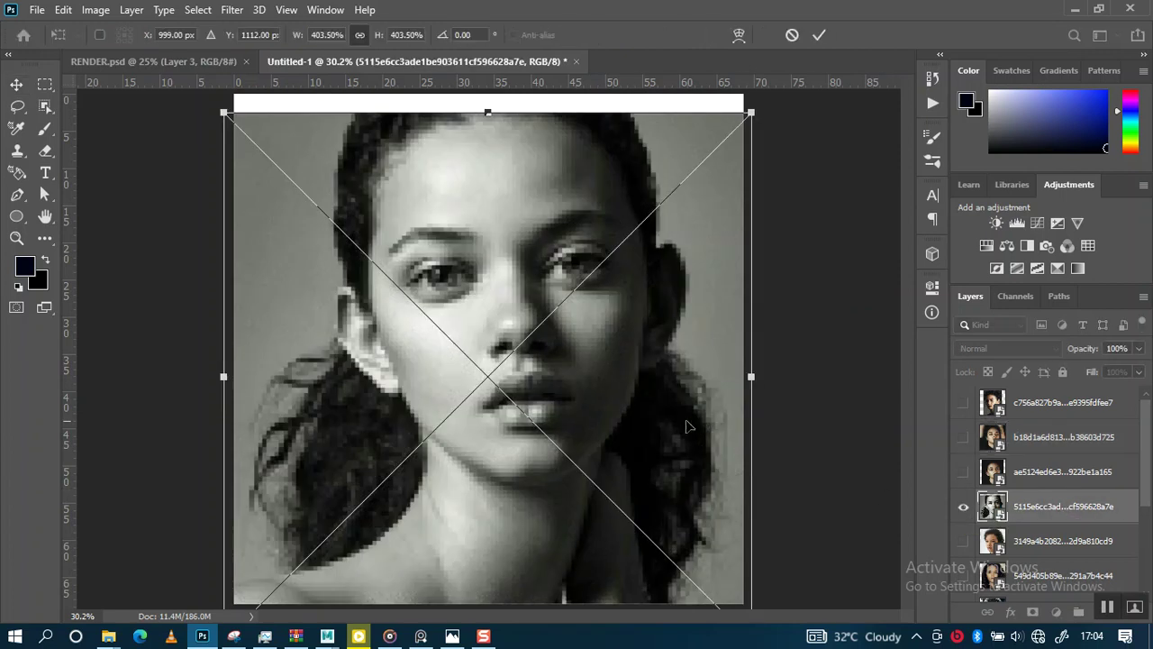
drag(792, 438, 790, 465)
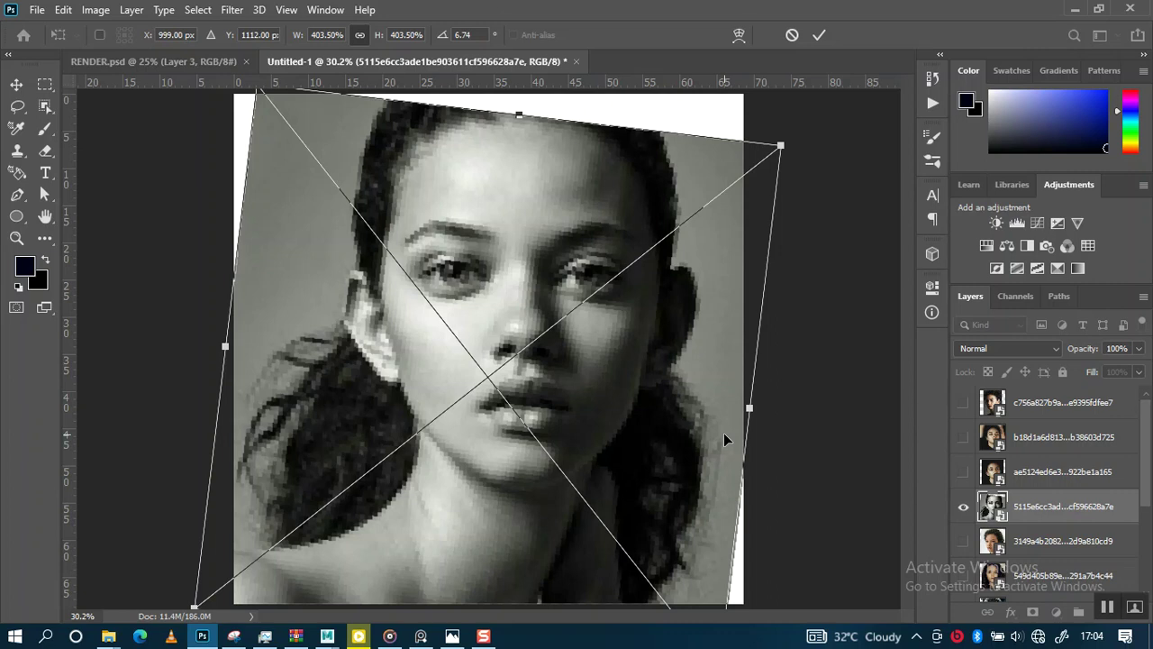
key(Return)
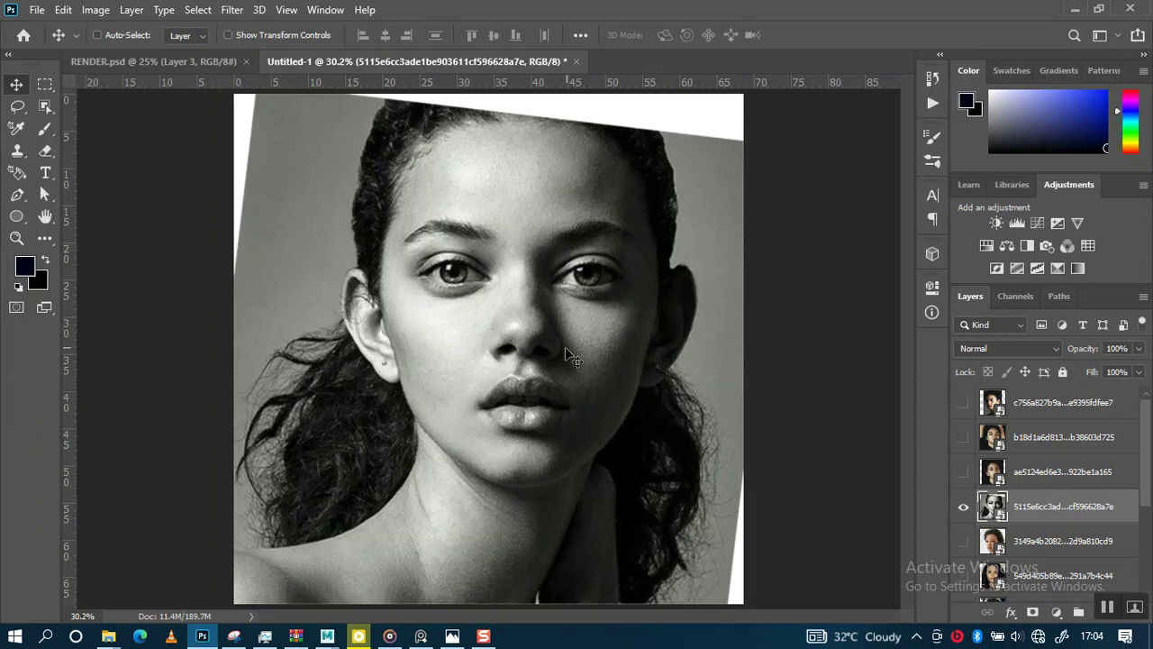
drag(567, 356, 557, 357)
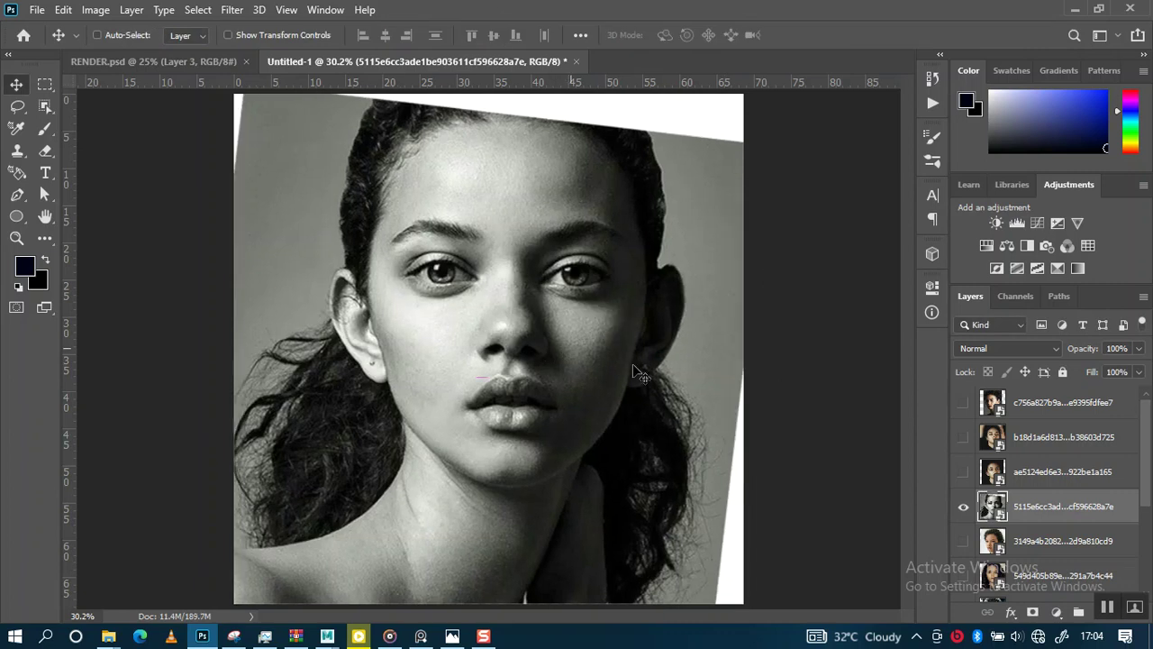
Hide the black-and-white portrait and make the curly-haired portrait the visible working layer
click(964, 509)
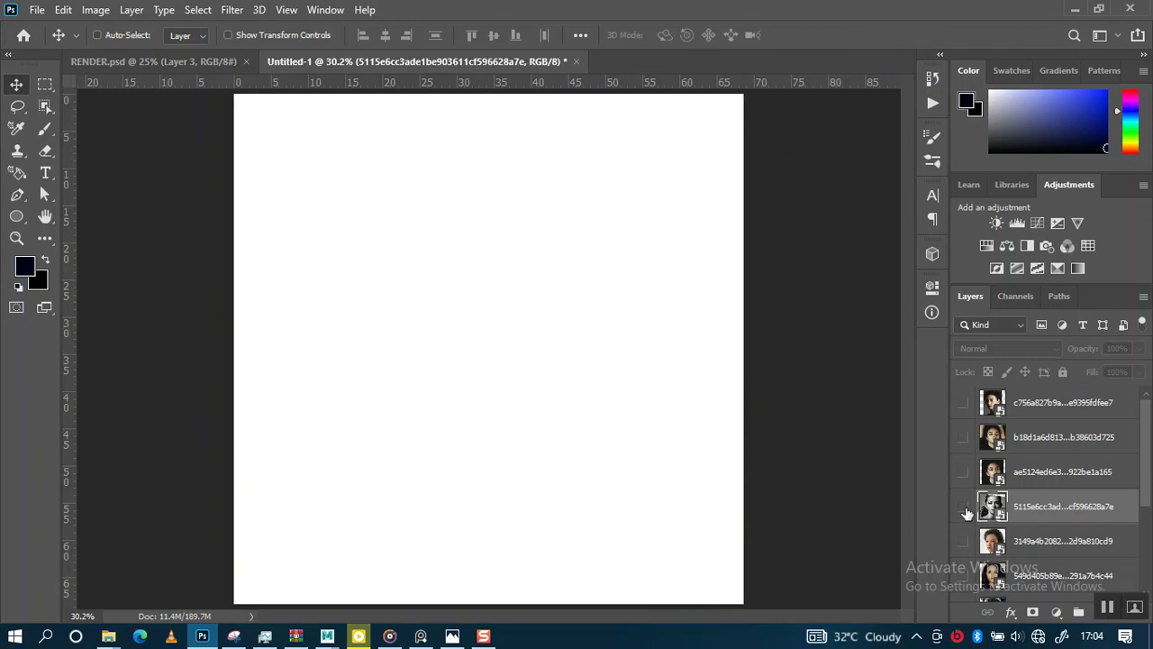
scroll(957, 538, down, 1)
click(964, 474)
click(964, 474)
click(963, 508)
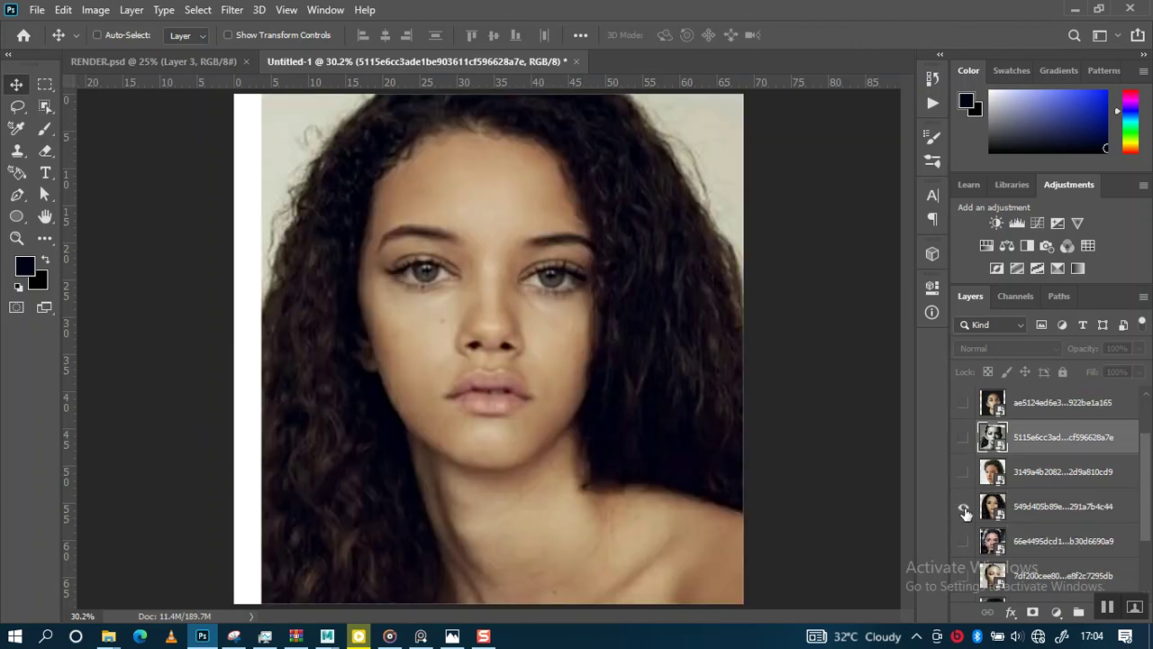
click(1030, 510)
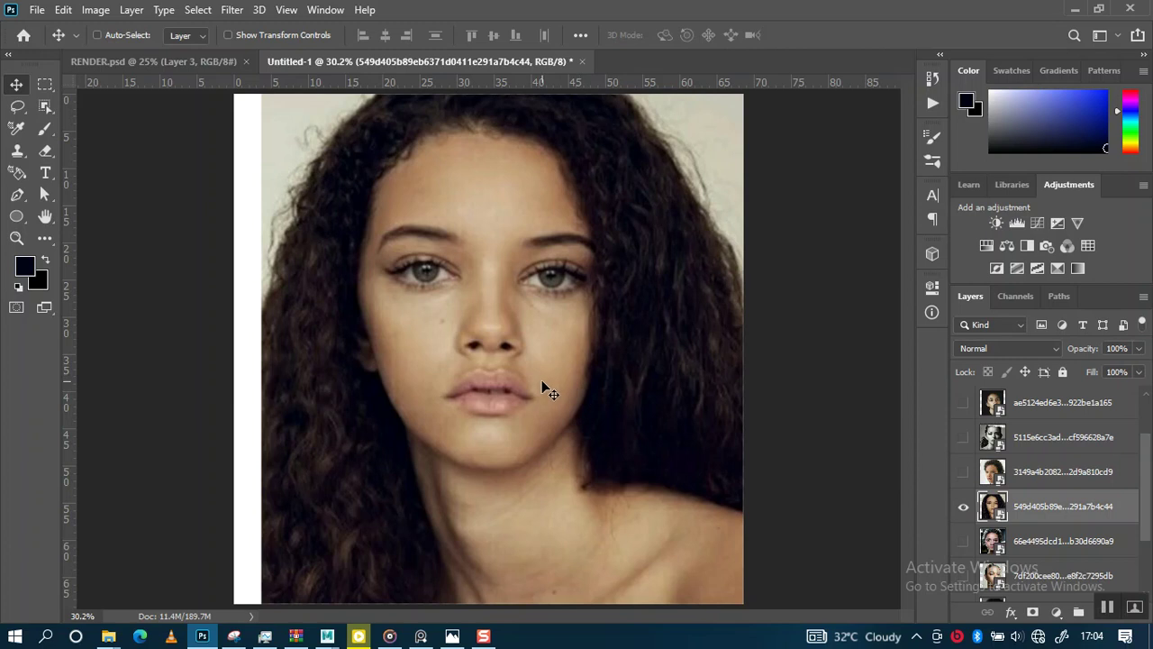
Shift the curly-haired portrait left and down, undoing a first mistaken move
drag(542, 383, 887, 455)
key(ctrl+z)
drag(553, 350, 543, 370)
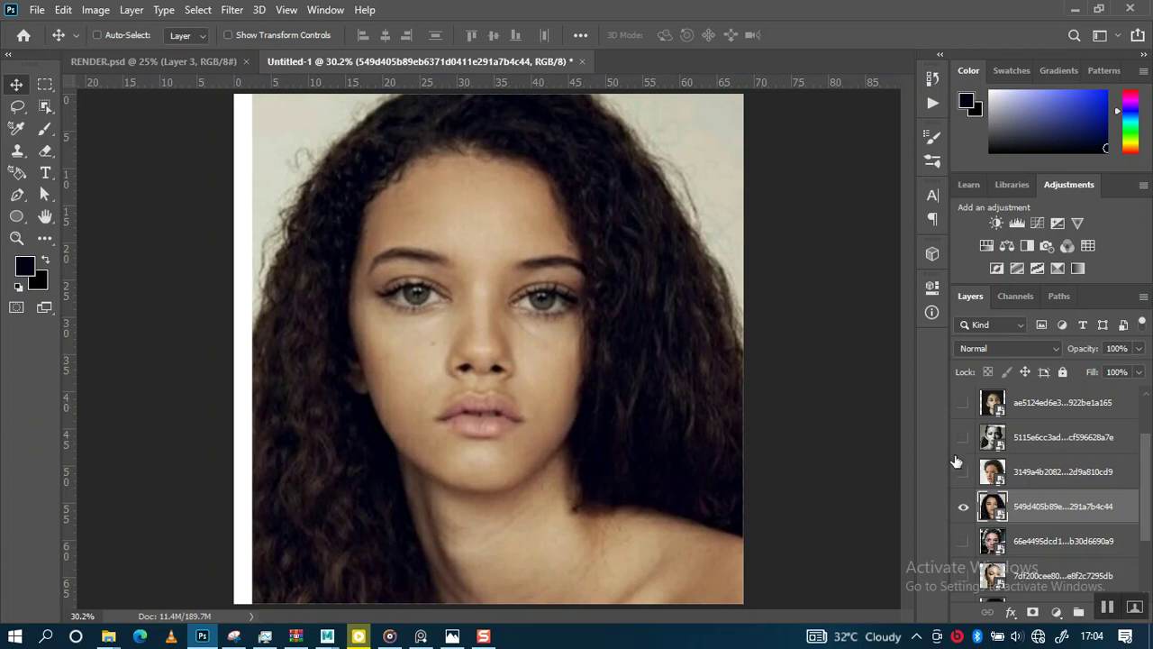
Hide the curly-haired portrait and make the flower-crowned portrait the only visible, active layer
scroll(1016, 504, down, 2)
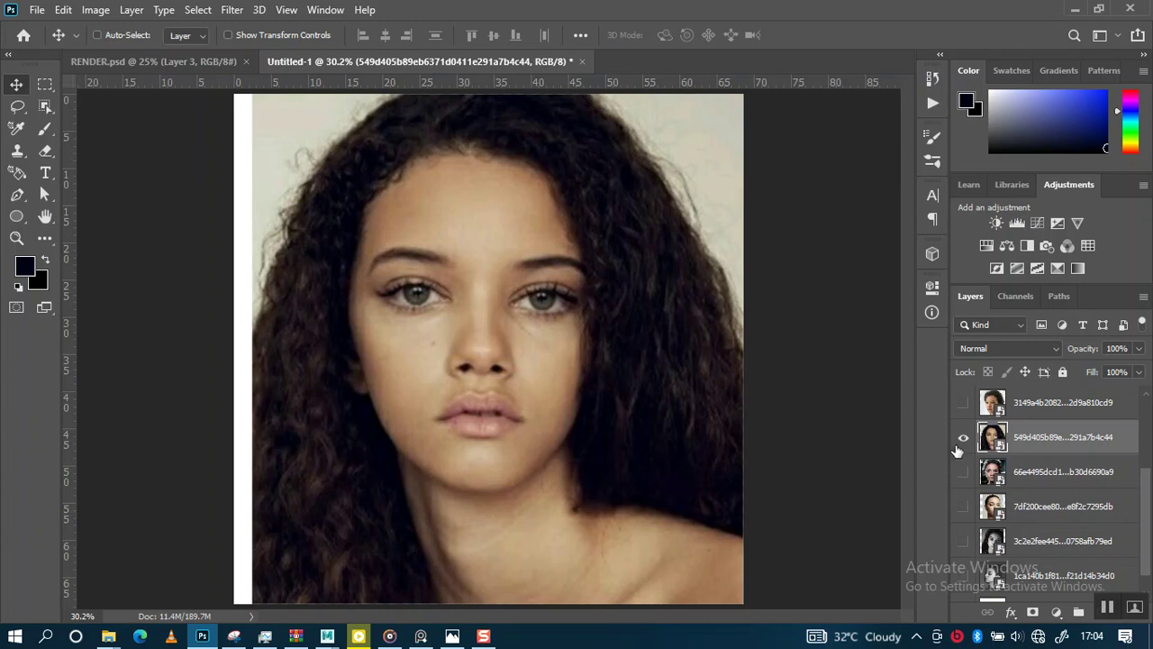
click(963, 438)
click(963, 472)
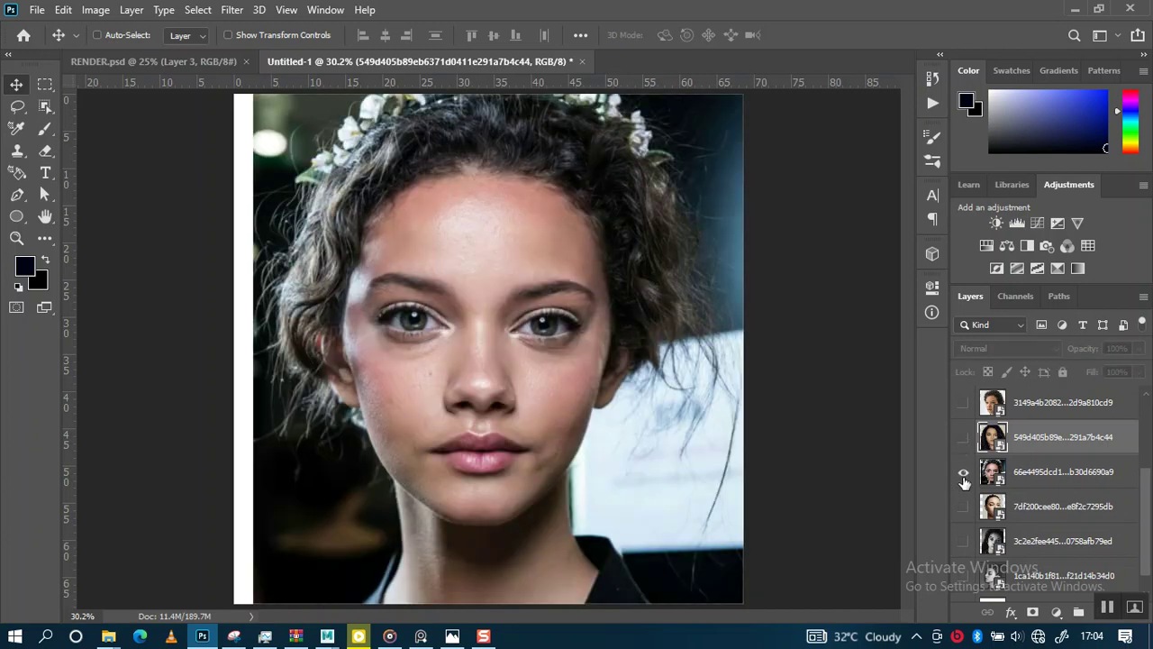
click(1017, 472)
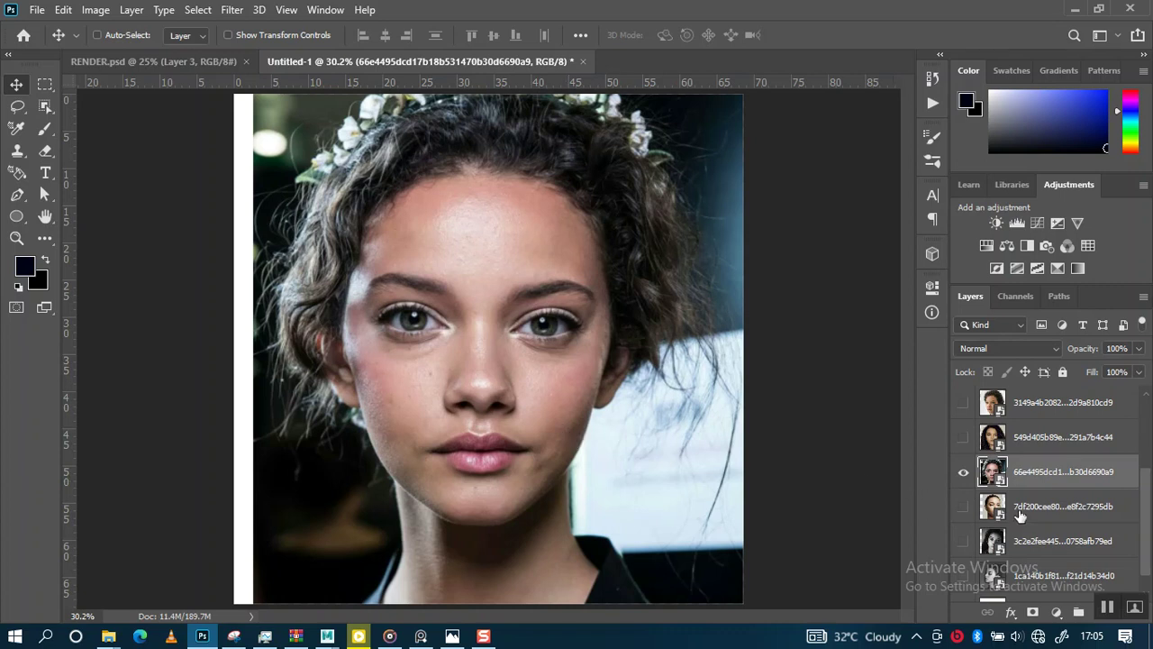
scroll(1009, 495, down, 1)
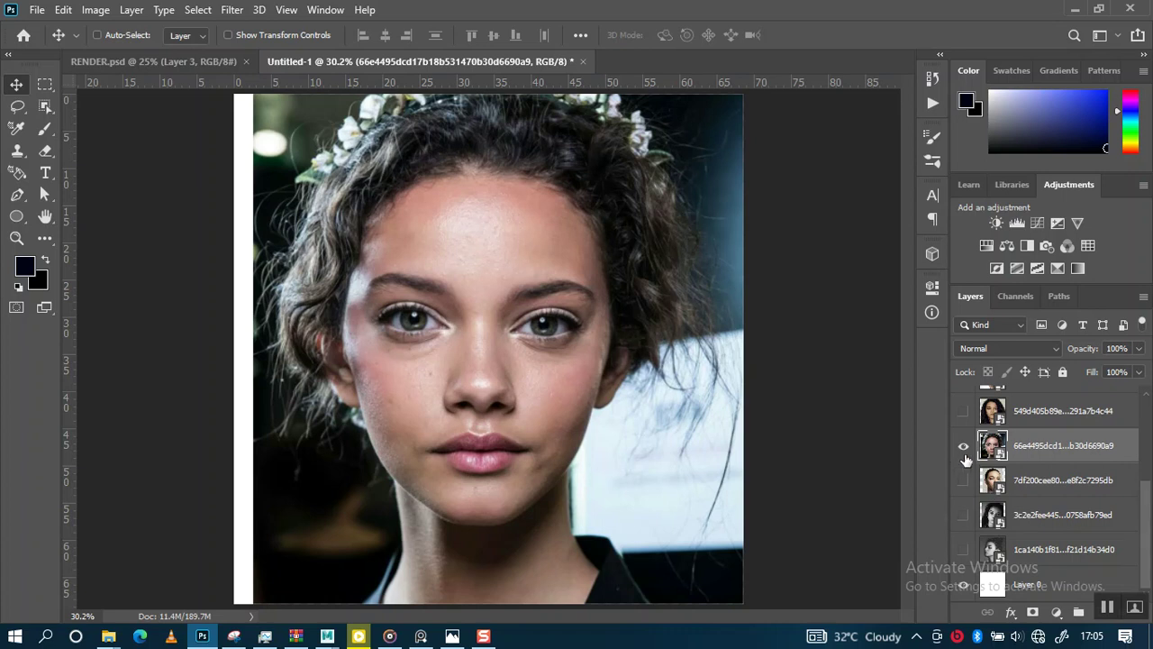
click(963, 446)
click(963, 478)
click(963, 478)
click(963, 447)
Add horizontal guides at 27.39 cm (brow line) and 33.30 cm (below the eyes), then zoom in
drag(472, 81, 478, 301)
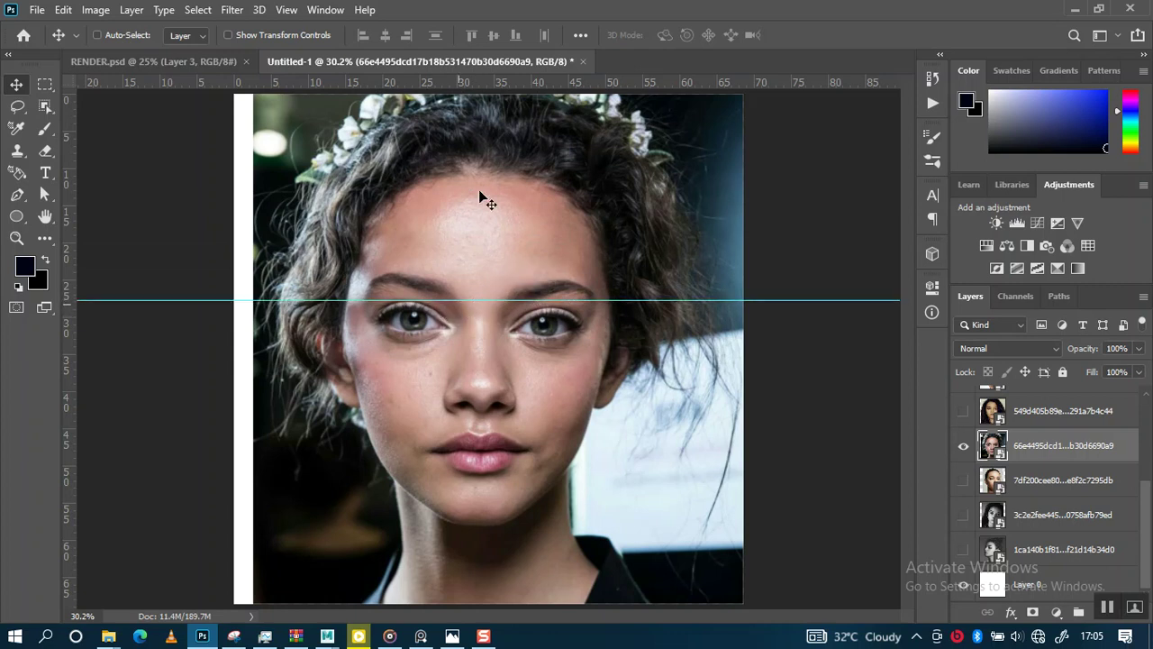
drag(495, 85, 483, 341)
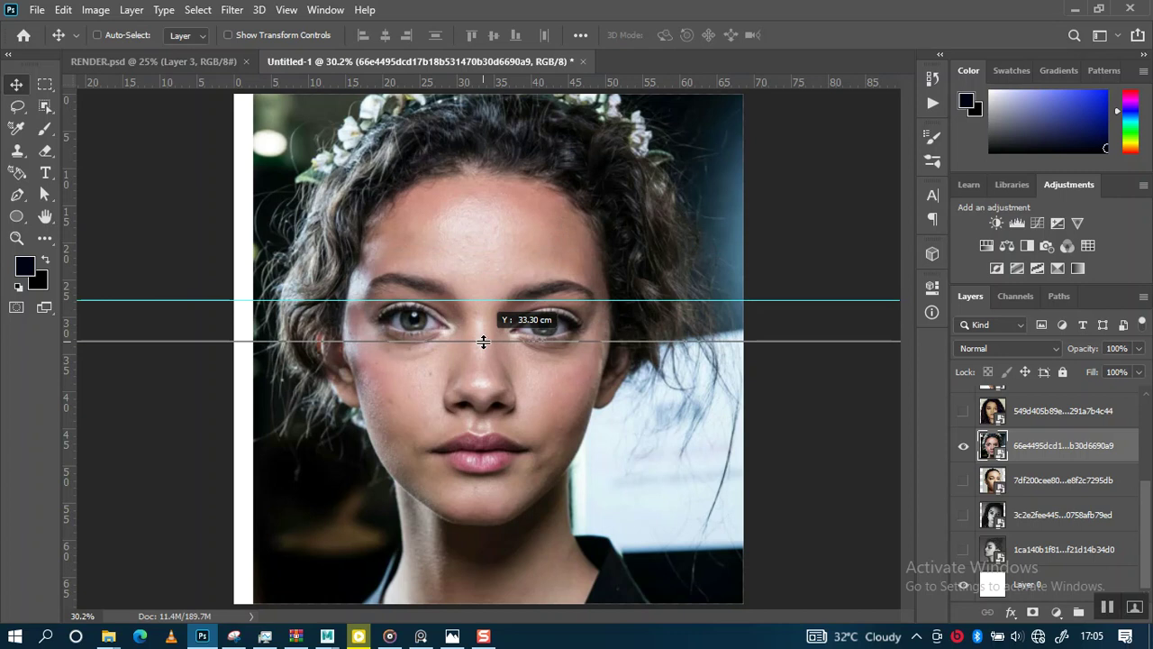
drag(483, 342, 483, 341)
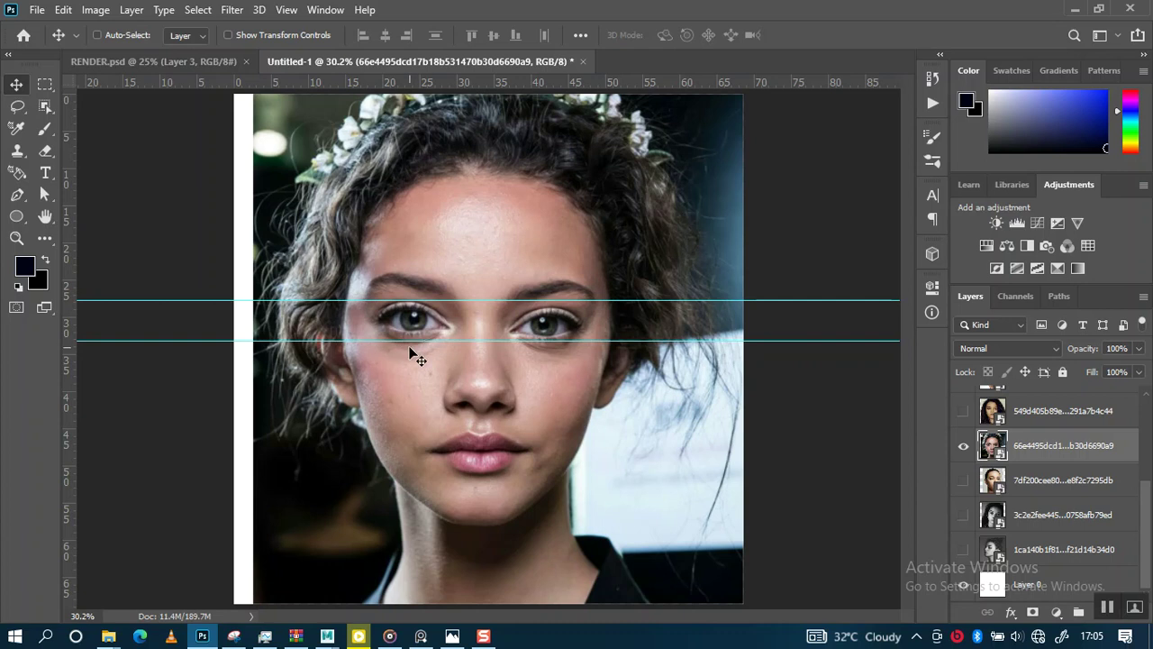
key(ctrl+plus)
key(ctrl+plus)
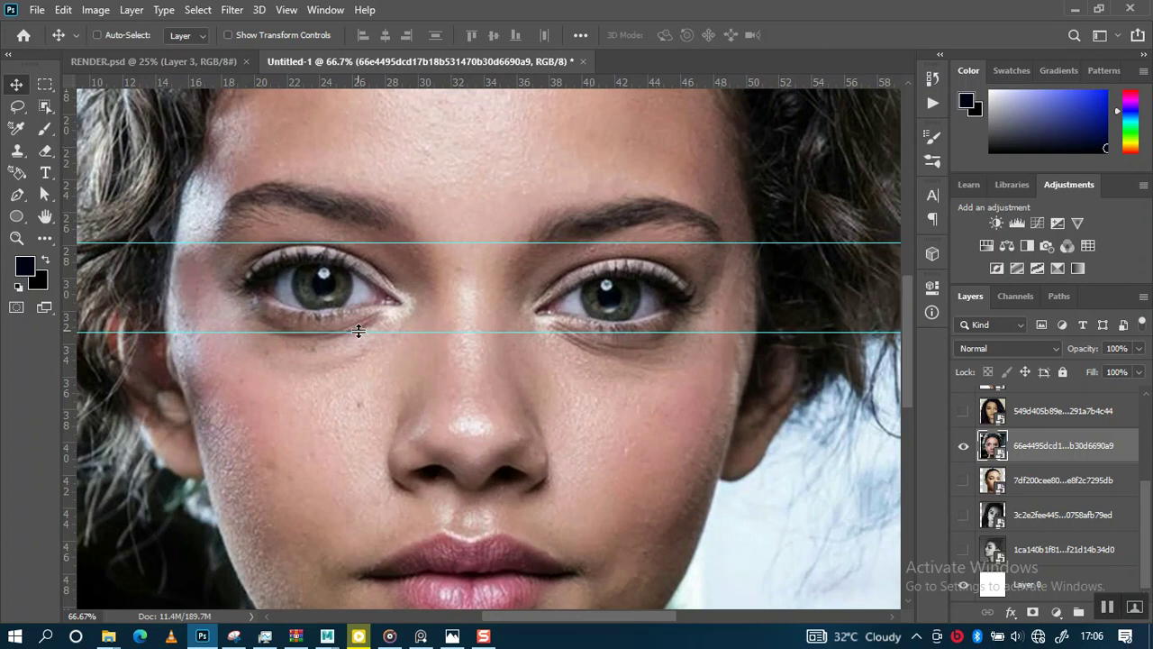
Nudge the under-eye guide to 33.50 cm, discard a stray guide, and add a nose-base guide at 43.07 cm
drag(357, 333, 358, 336)
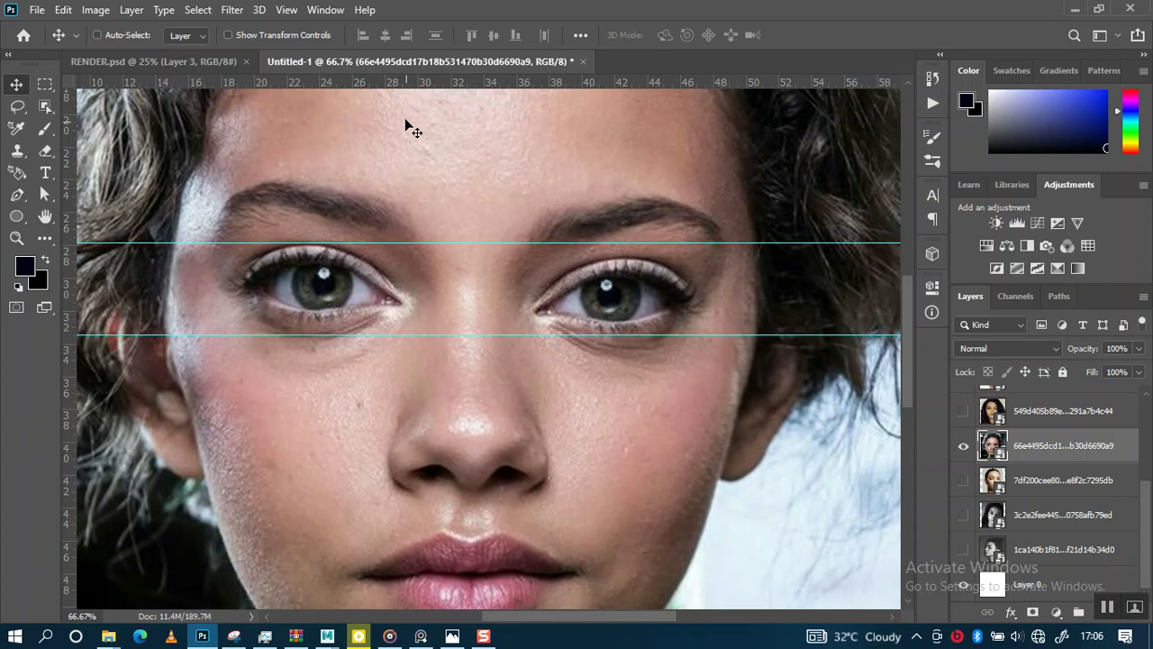
drag(410, 87, 453, 36)
scroll(476, 317, down, 3)
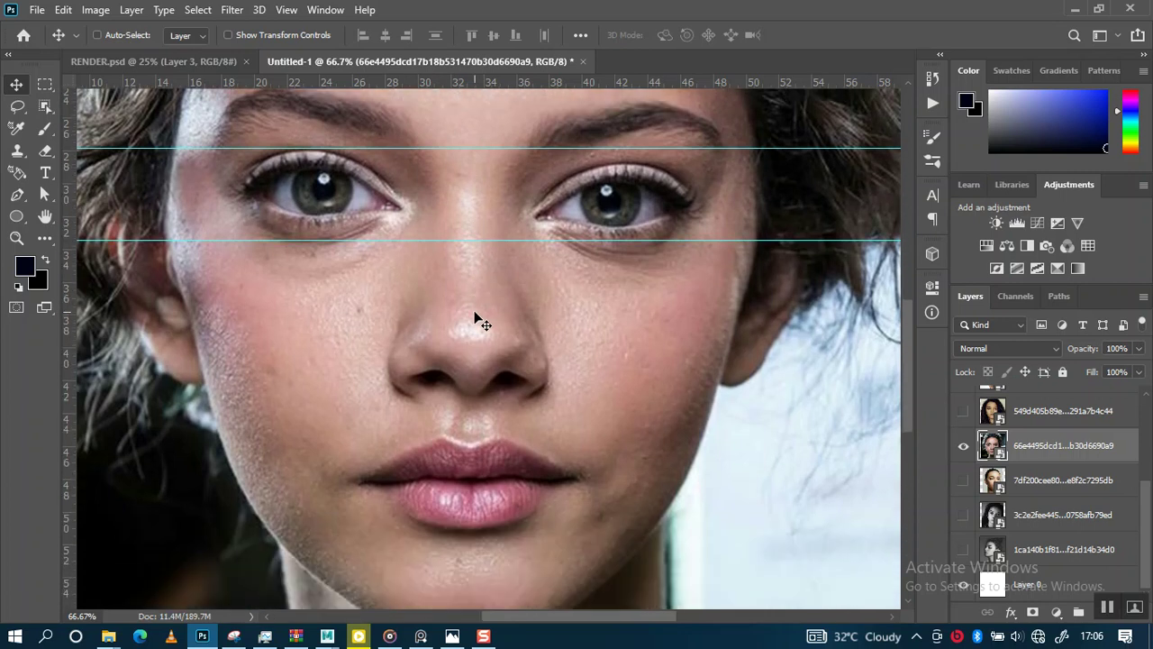
drag(455, 86, 452, 397)
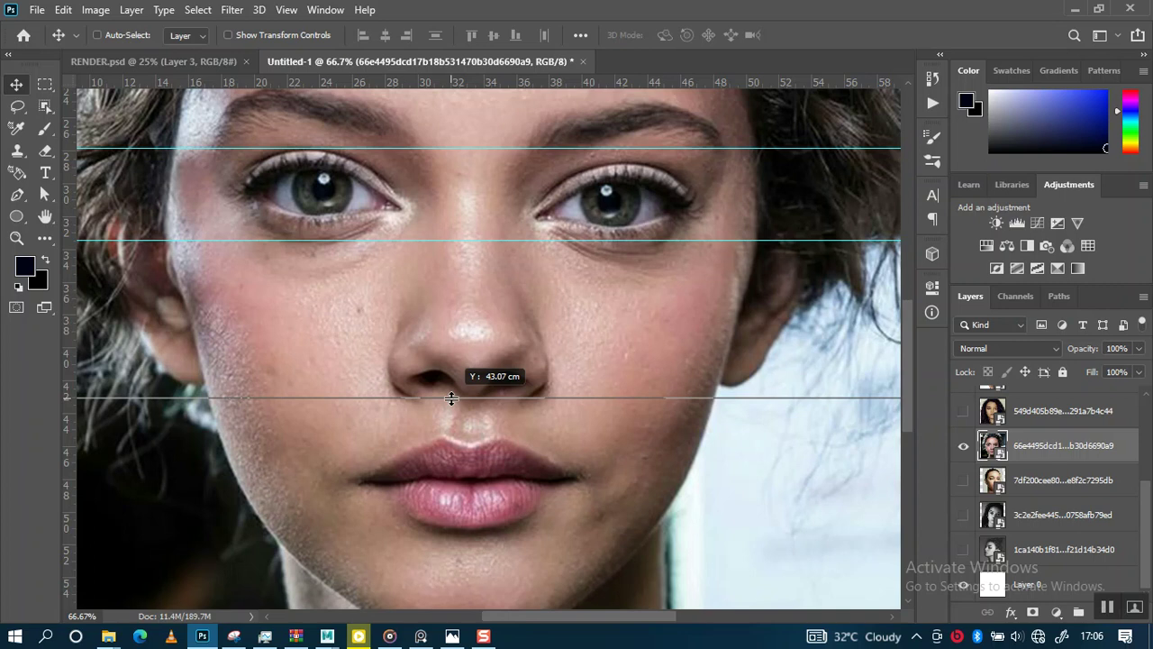
drag(451, 397, 451, 398)
scroll(510, 394, down, 2)
Add horizontal guides at the chin (58.10 cm) and across the lips (48.53 cm)
drag(425, 79, 443, 577)
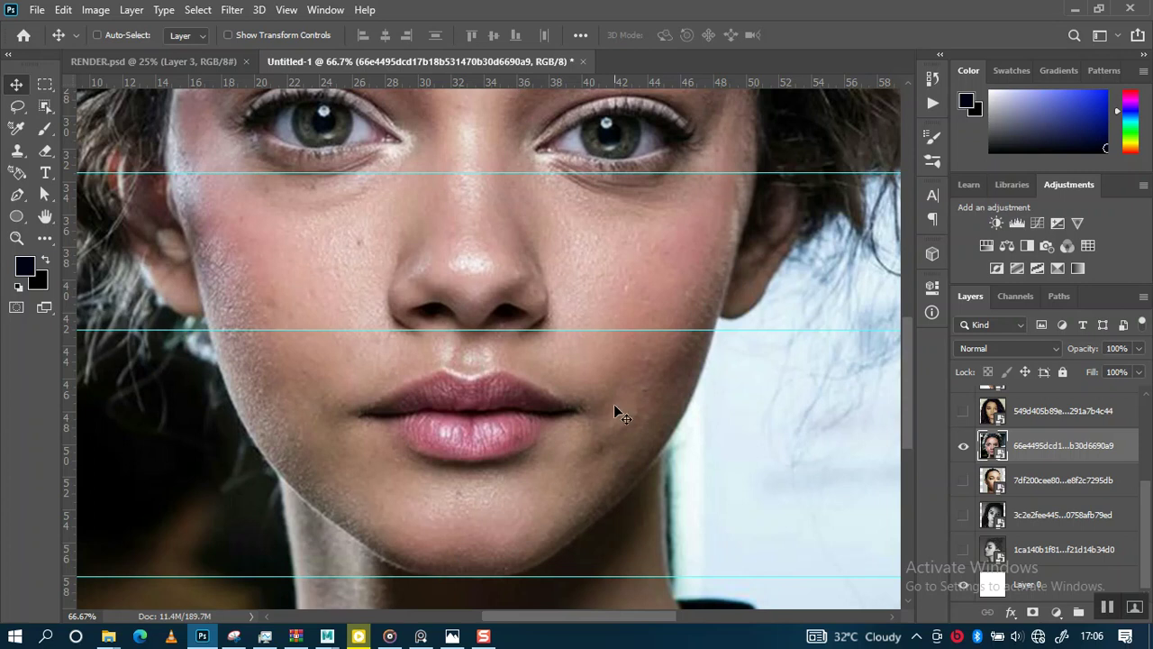
scroll(615, 420, up, 5)
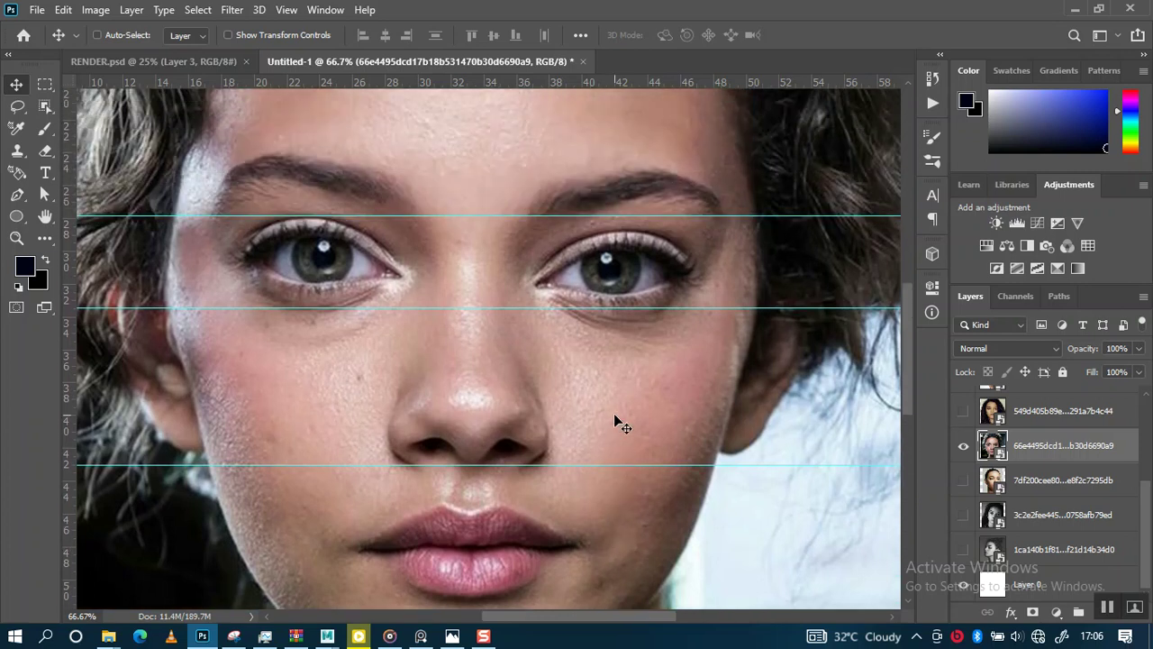
key(ctrl+minus)
key(ctrl+minus)
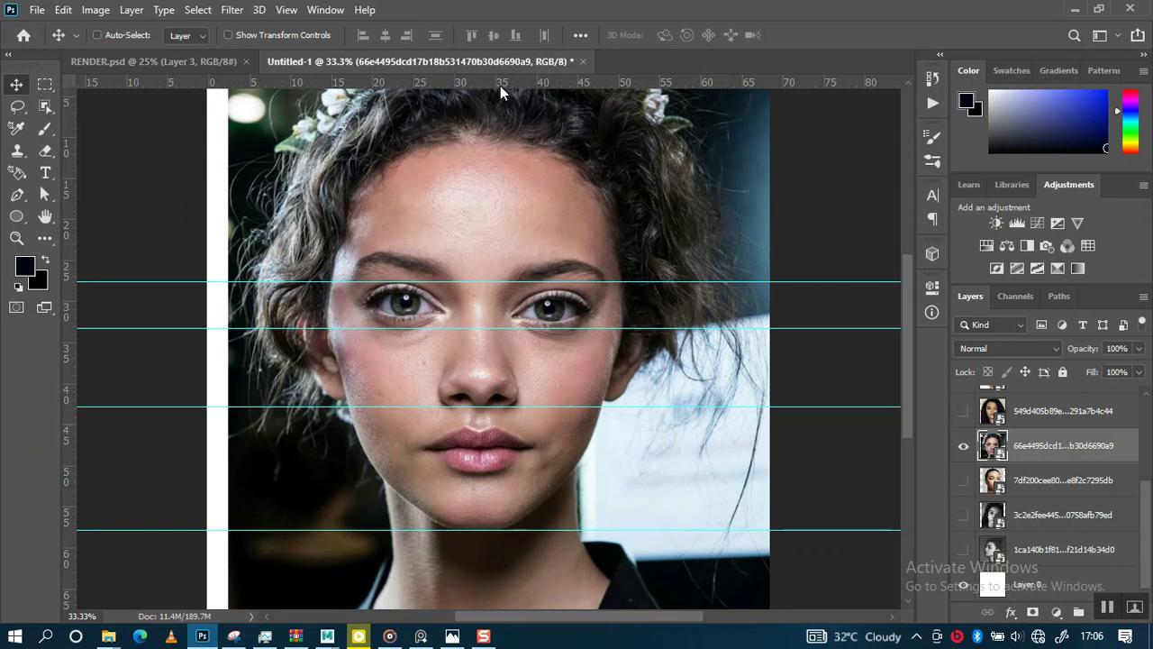
drag(501, 83, 498, 452)
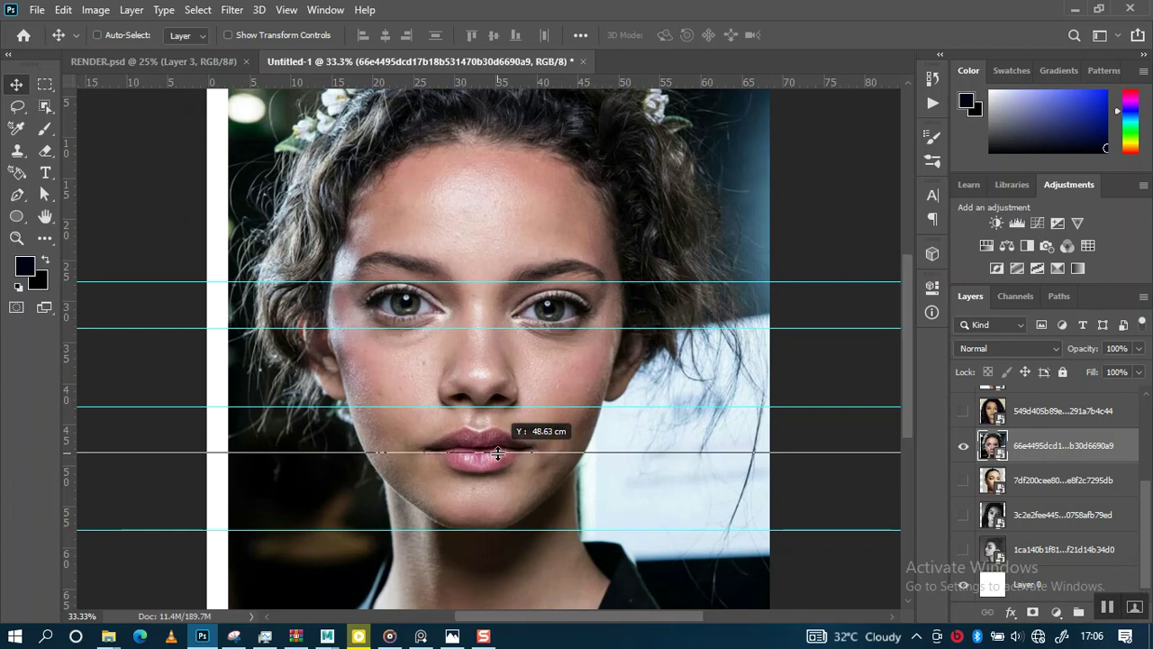
drag(498, 452, 497, 449)
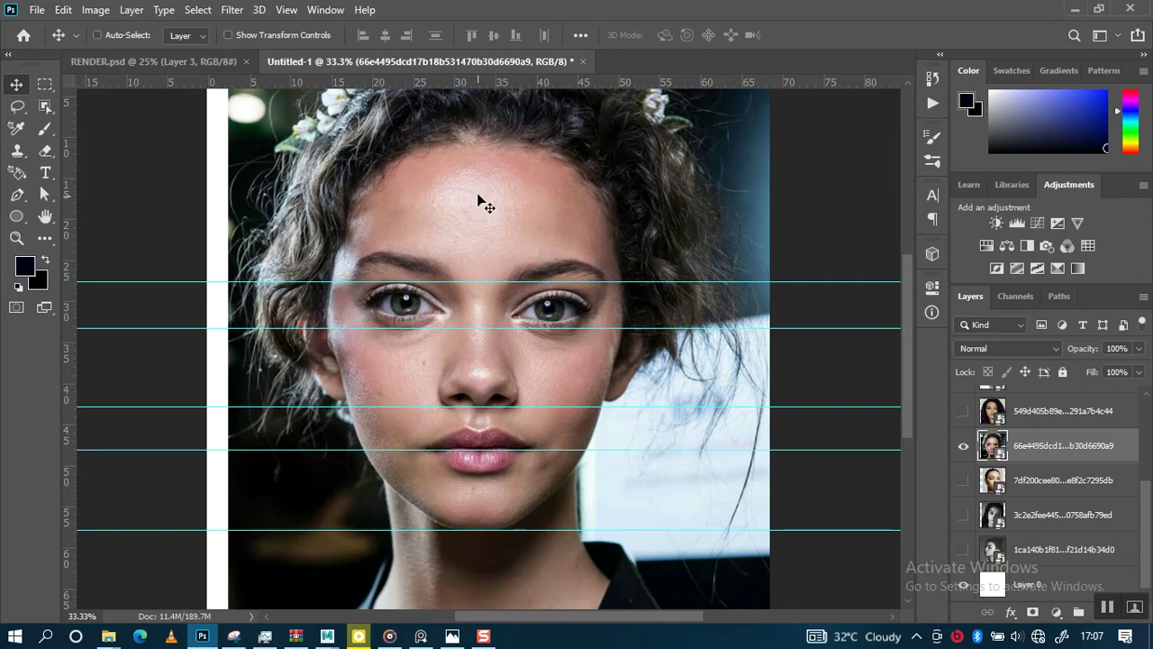
Rename the flower-crowned portrait layer to FRONT VIEW and hide it
double_click(1054, 446)
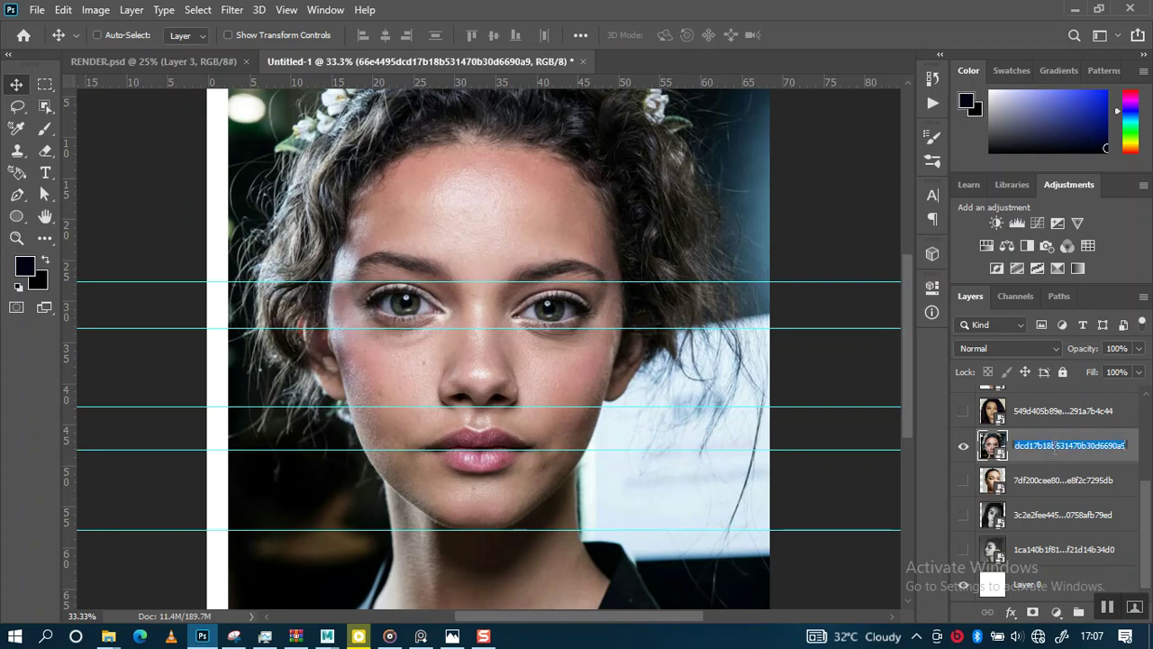
text(FRON)
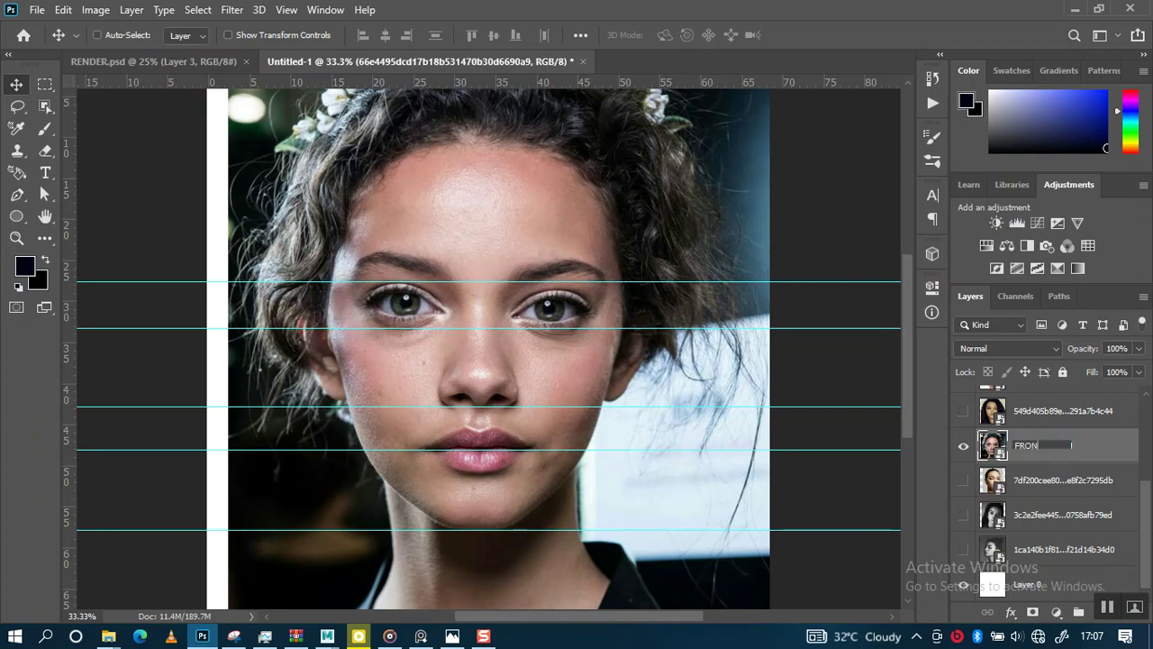
text(T VIEW)
key(Return)
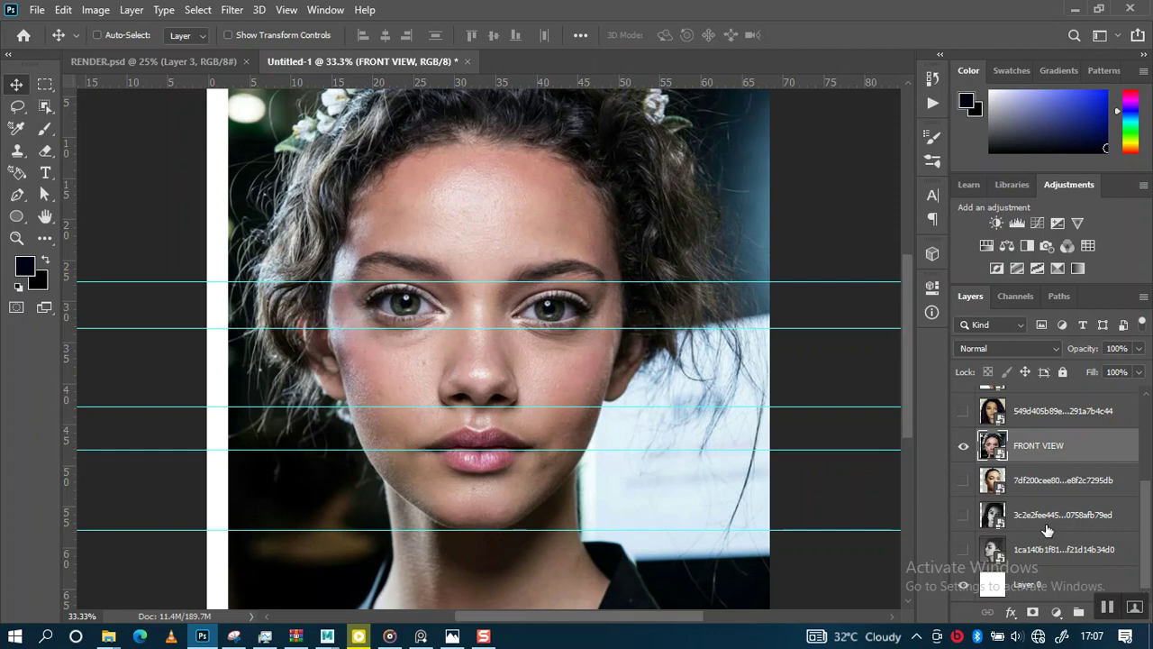
click(964, 446)
Show and select the curly-haired portrait layer and move it down onto the facial guides
click(963, 411)
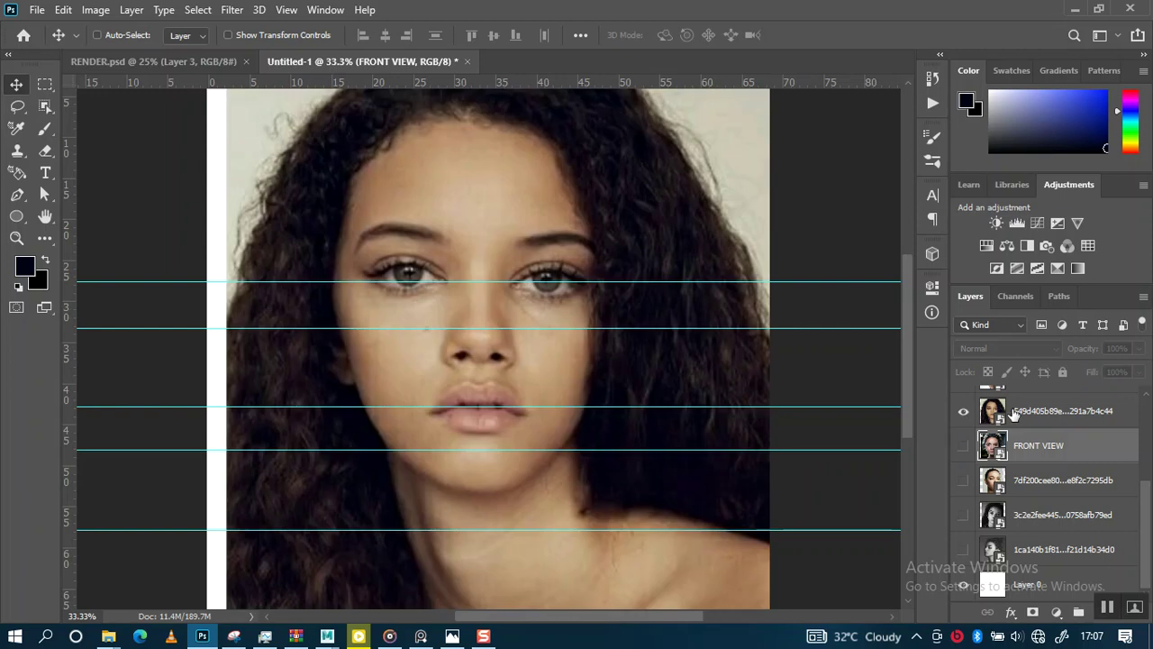
click(1016, 413)
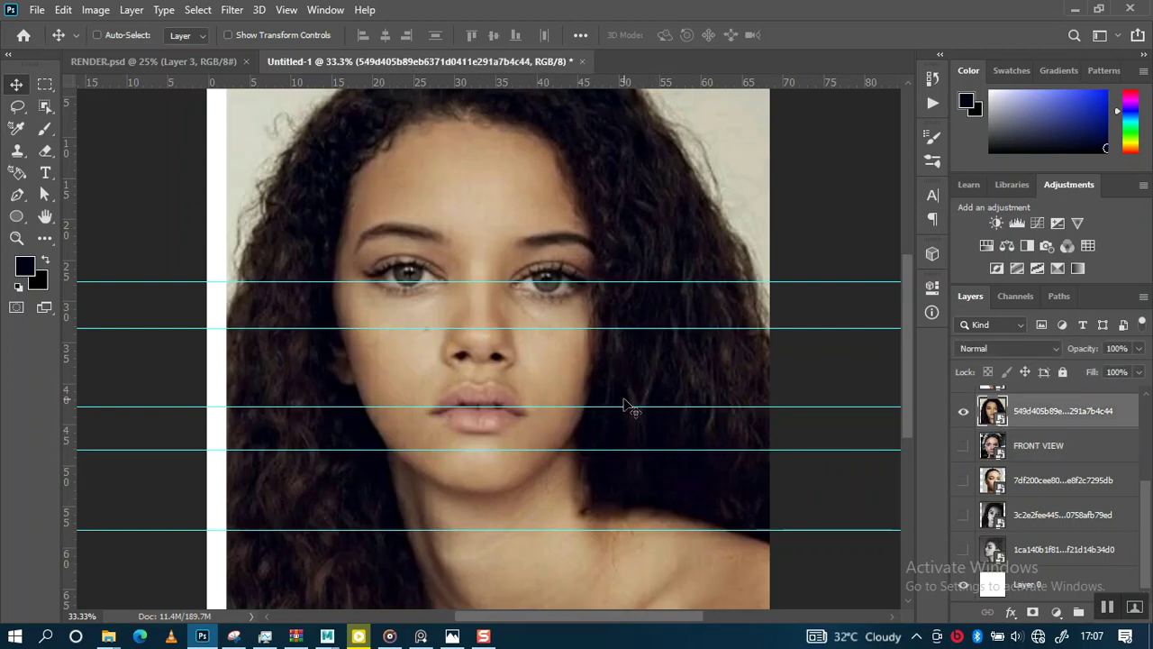
drag(631, 386, 627, 416)
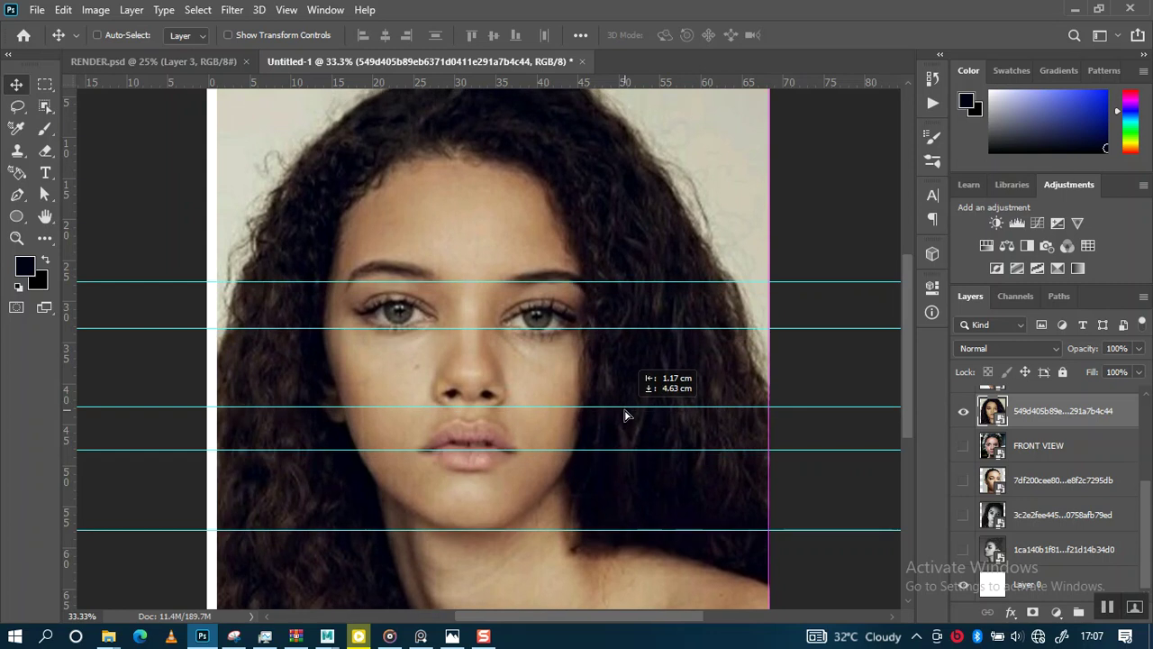
drag(628, 415, 630, 418)
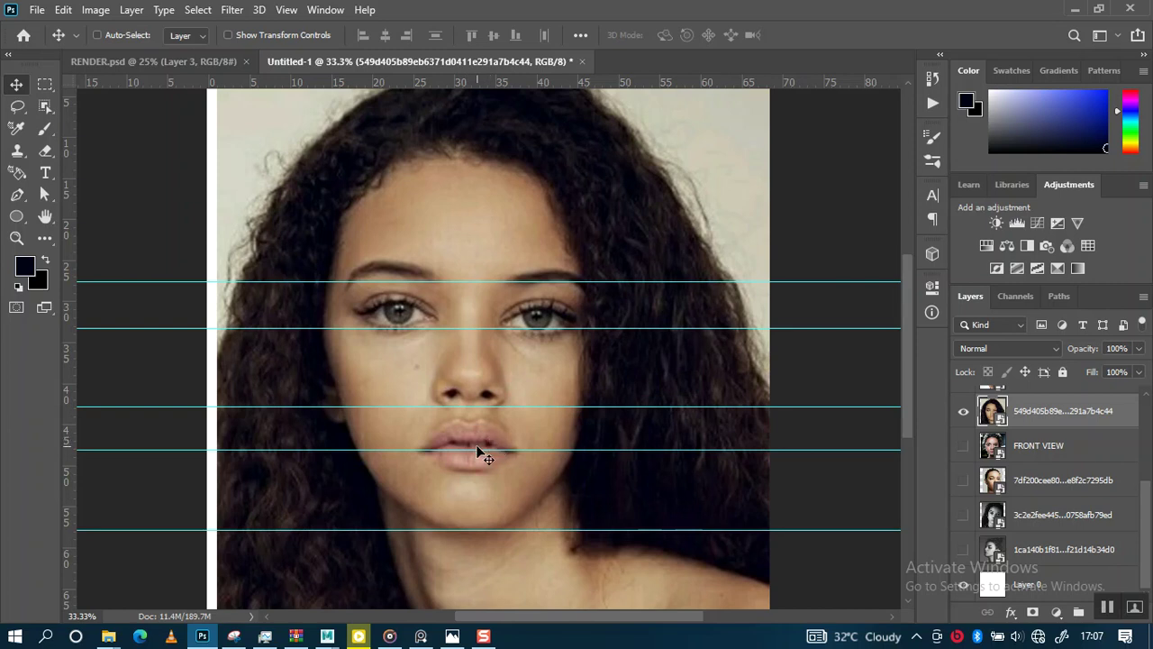
key(ctrl)
key(ctrl+t)
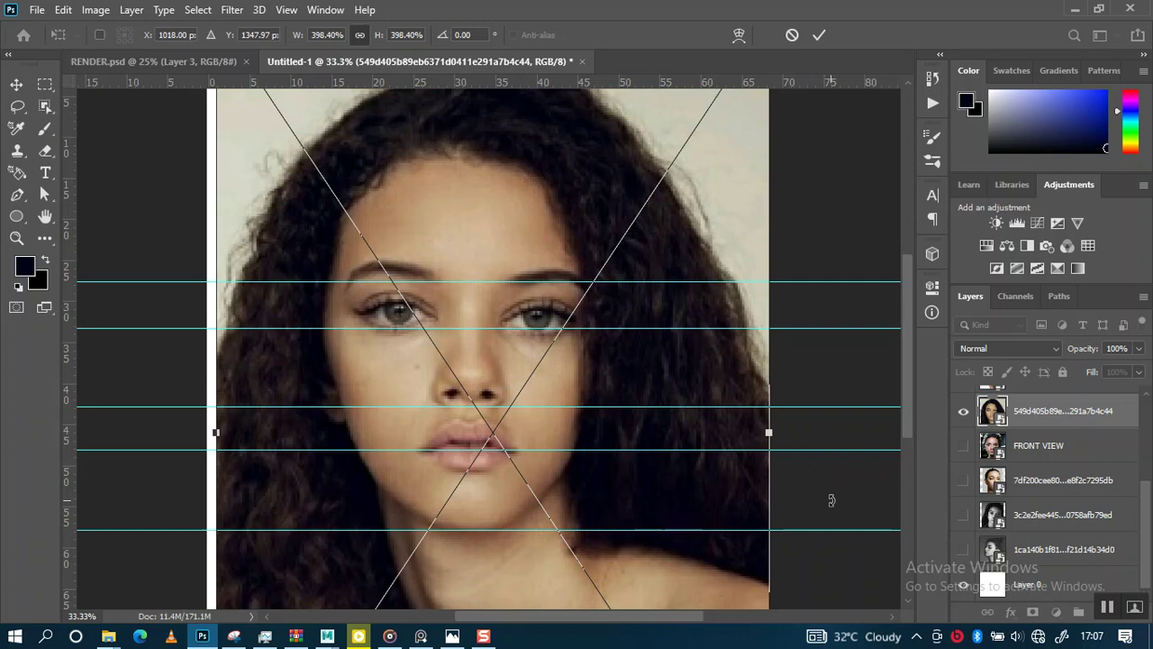
Tilt the curly-haired portrait about -0.8° and nudge it vertically to level the face
drag(829, 498, 830, 497)
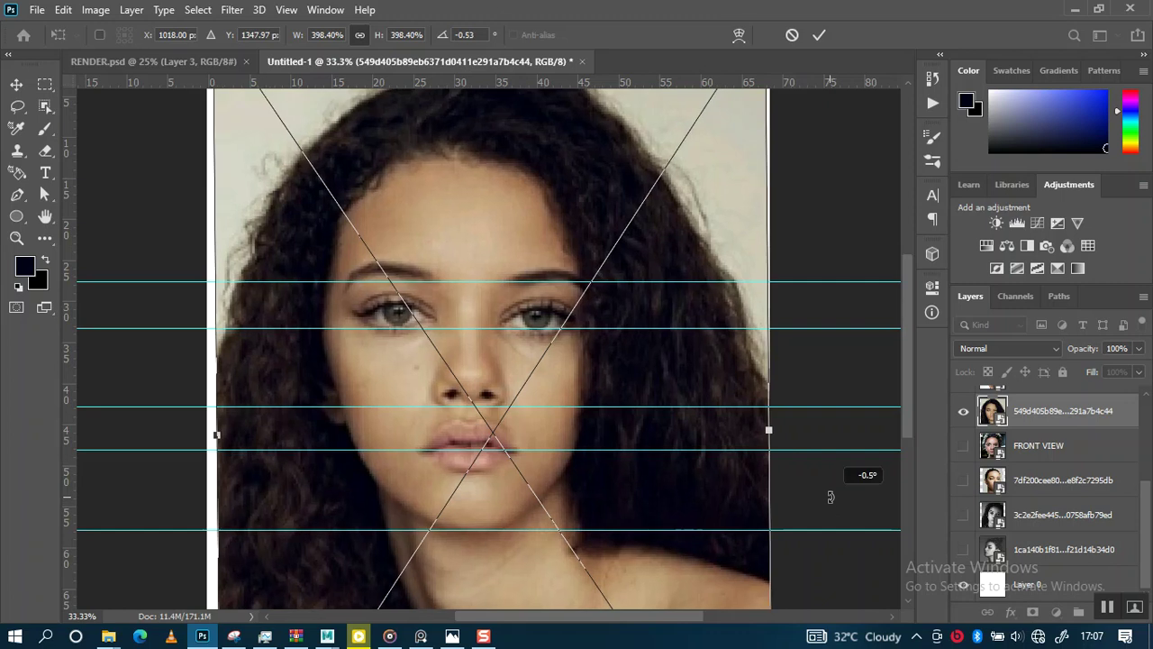
drag(829, 496, 829, 494)
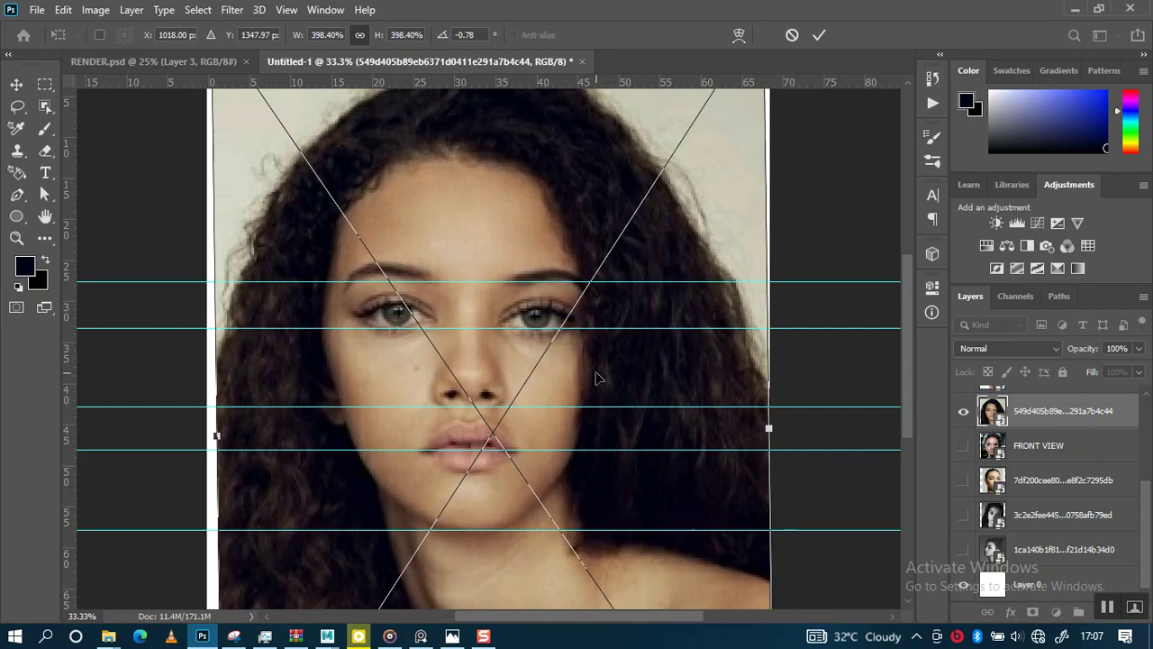
key(Up)
key(Up)
key(Up)
key(Up)
key(Up)
key(Up)
key(Up)
key(Up)
key(Up)
key(Up)
key(Up)
key(Up)
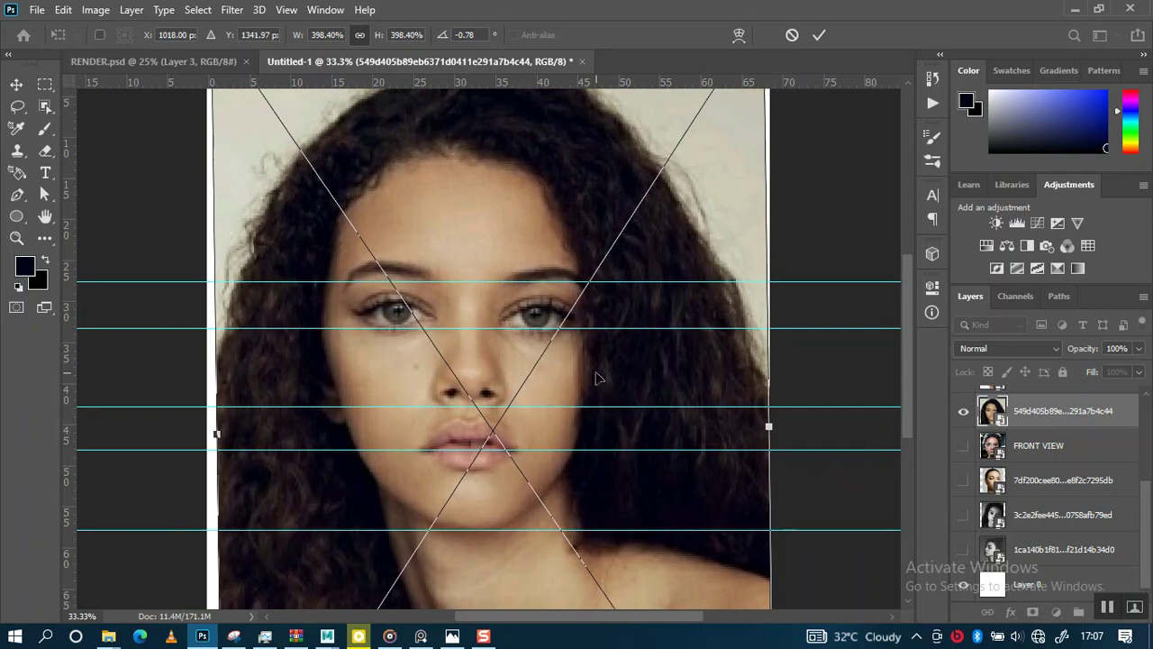
key(Up)
key(Up)
key(Up)
key(Up)
key(Up)
key(Up)
key(Up)
key(Up)
key(Up)
key(Up)
key(Up)
key(Up)
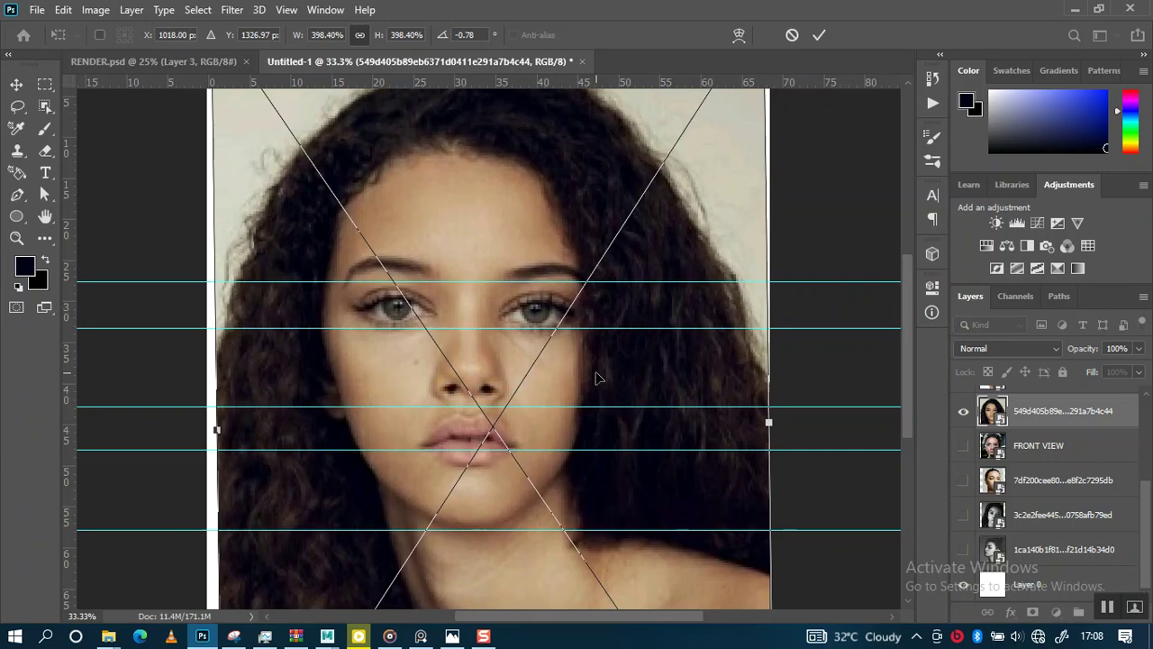
key(Up)
key(Up)
key(Up)
key(Up)
key(Up)
key(Up)
key(Up)
key(Up)
key(Up)
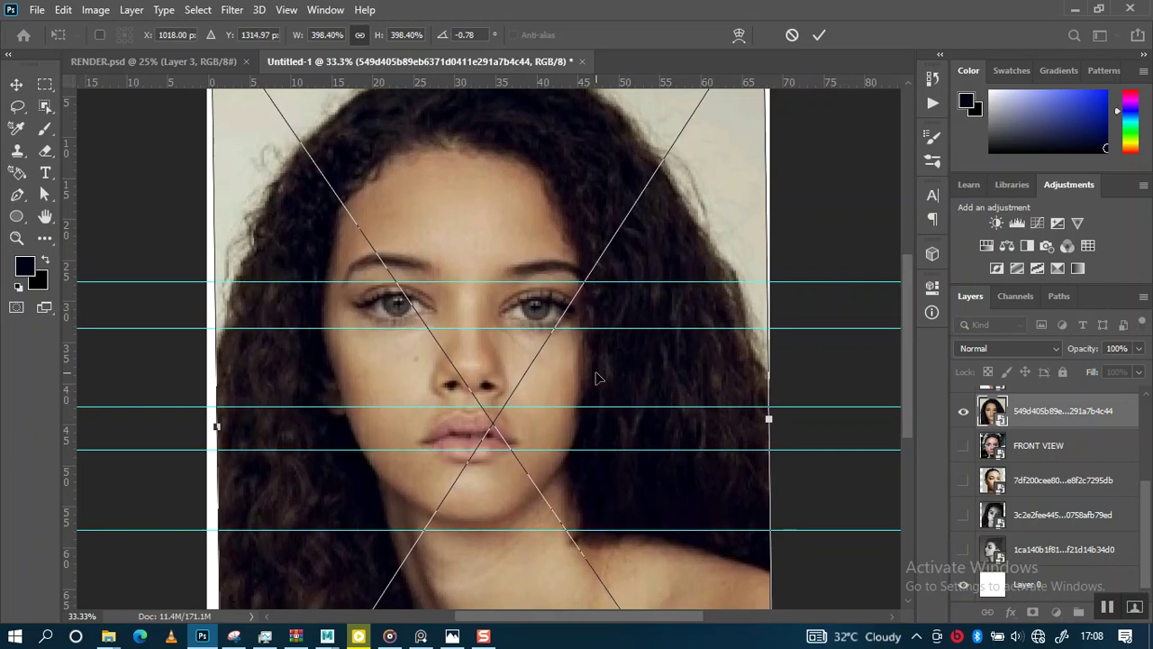
key(Down)
key(Down)
key(Down)
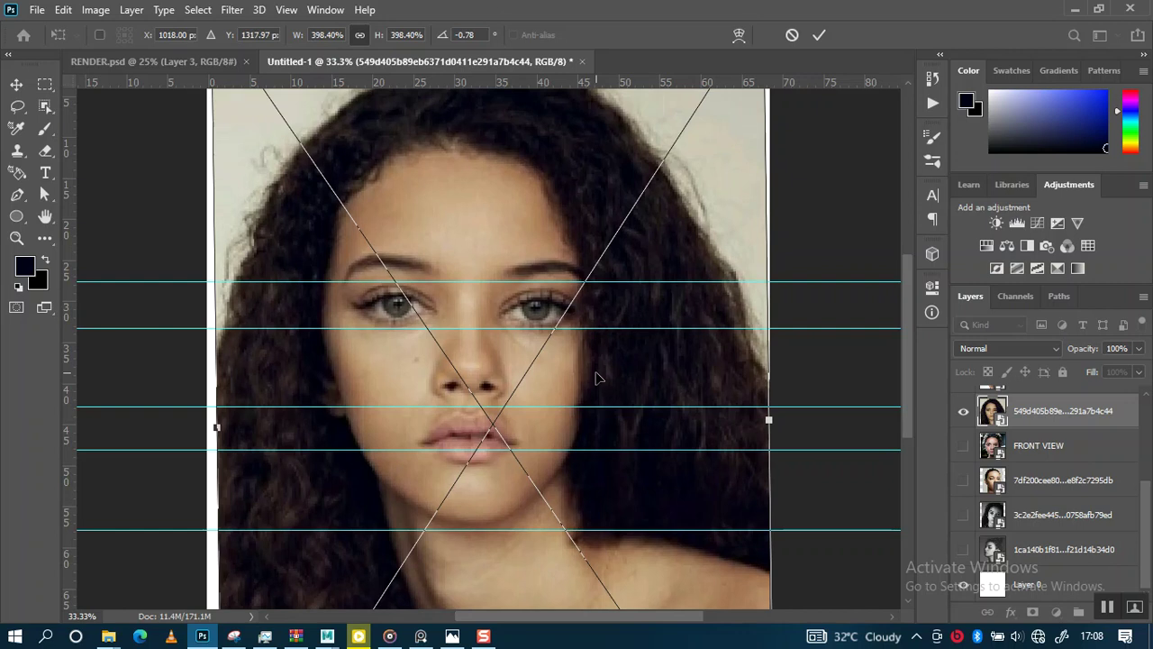
key(ctrl+minus)
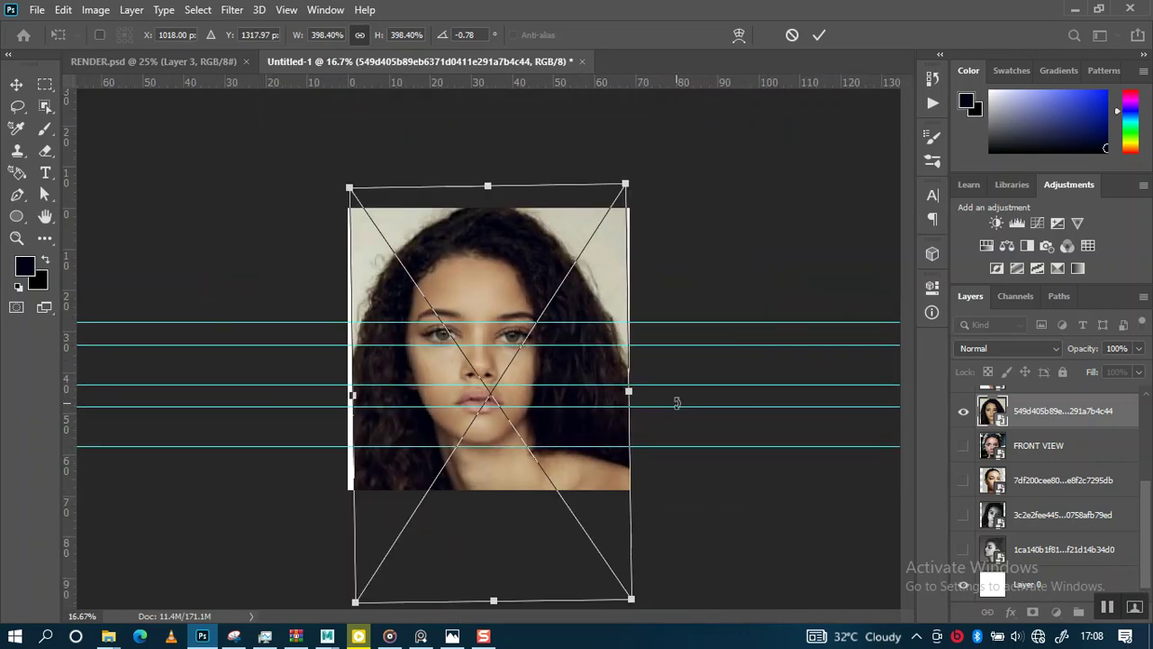
Scale the portrait to about 416%, fine-tune its position on the guides, and apply the transform
drag(629, 596, 640, 607)
key(Down)
key(Down)
key(Down)
key(Down)
key(Down)
key(Down)
key(Down)
key(Down)
key(Down)
key(Down)
key(Down)
key(Down)
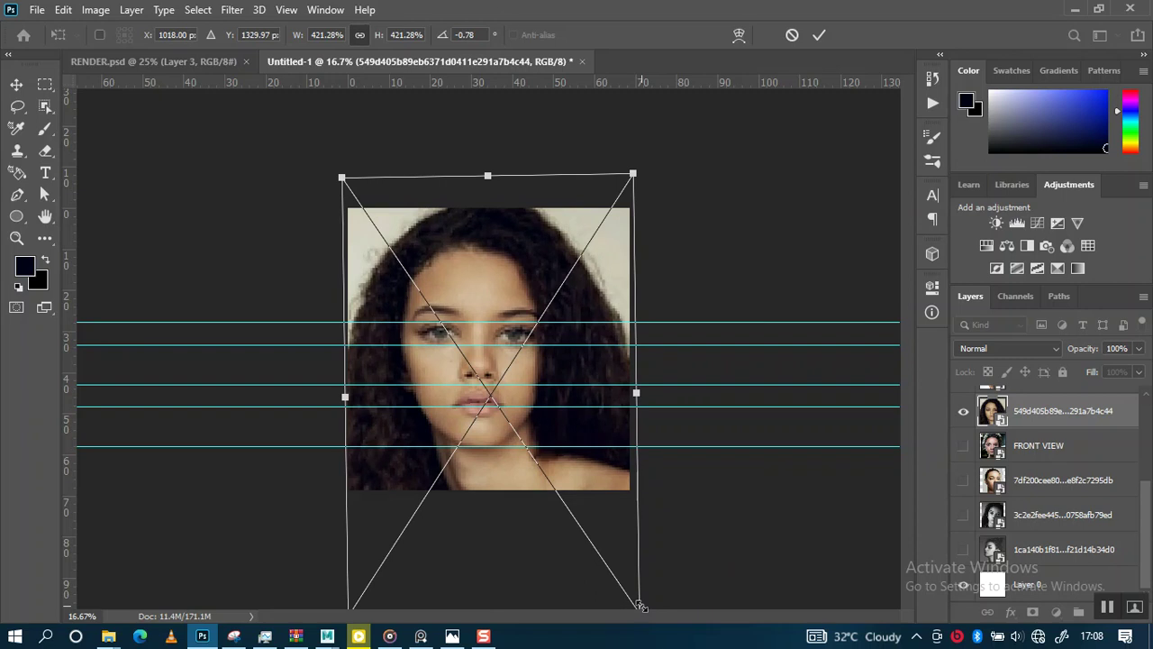
key(Down)
key(Down)
key(Down)
key(Down)
key(Down)
key(Down)
key(Down)
key(Down)
key(Down)
key(Down)
key(Down)
key(Down)
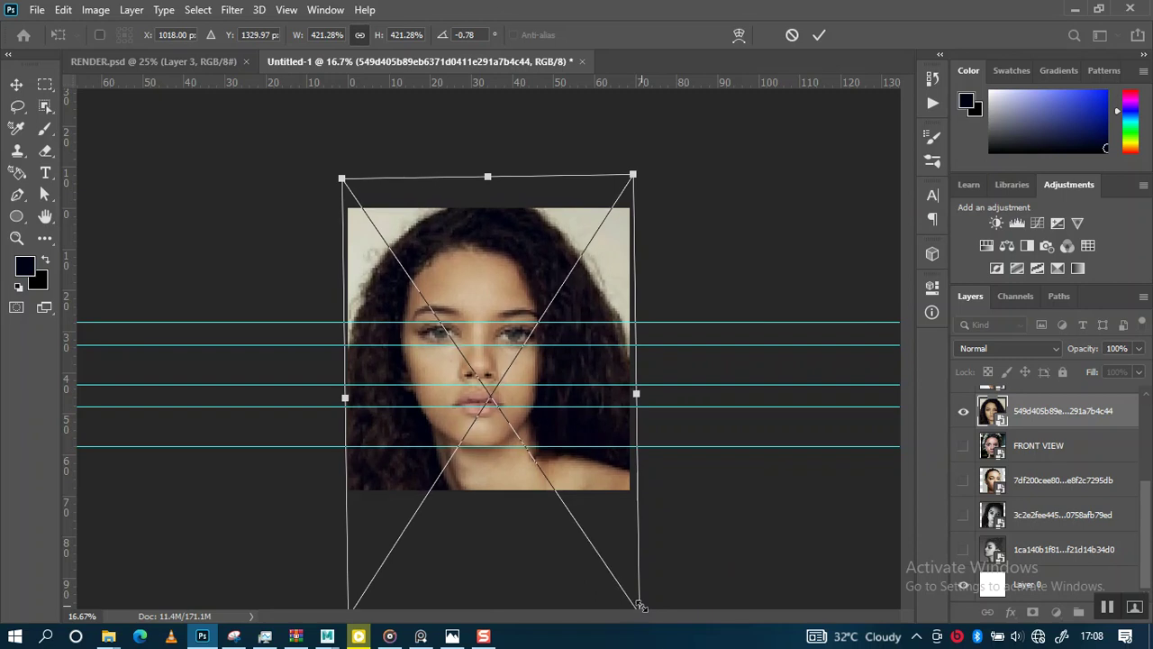
key(Down)
key(Down)
key(Down)
key(Down)
key(Down)
key(Down)
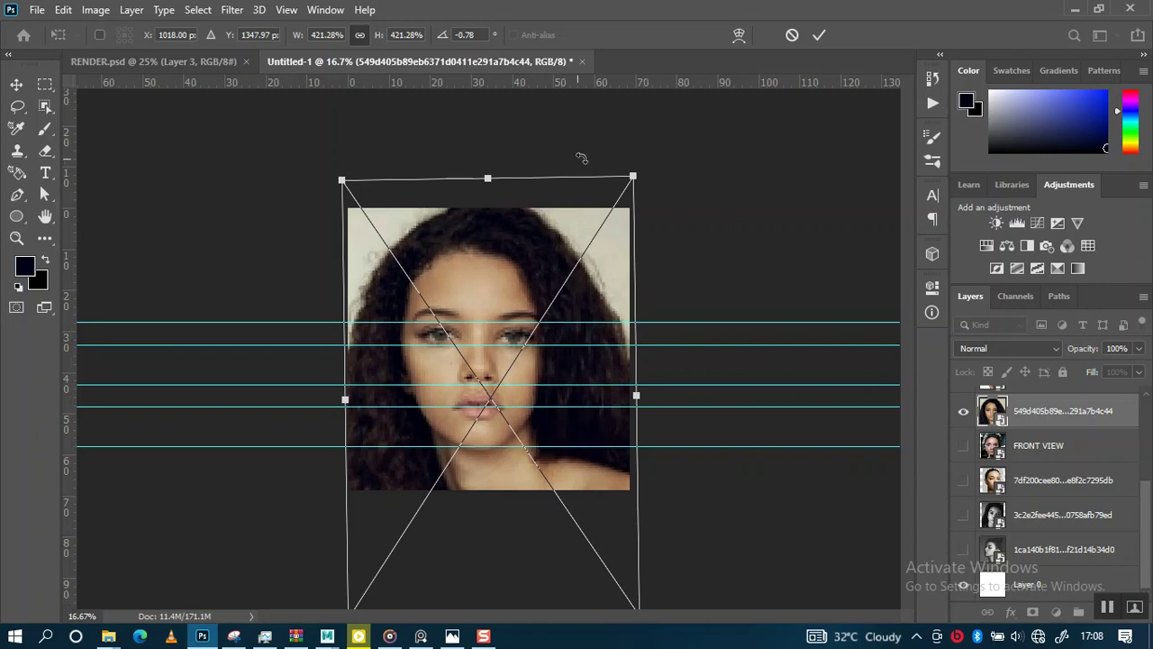
drag(630, 171, 629, 174)
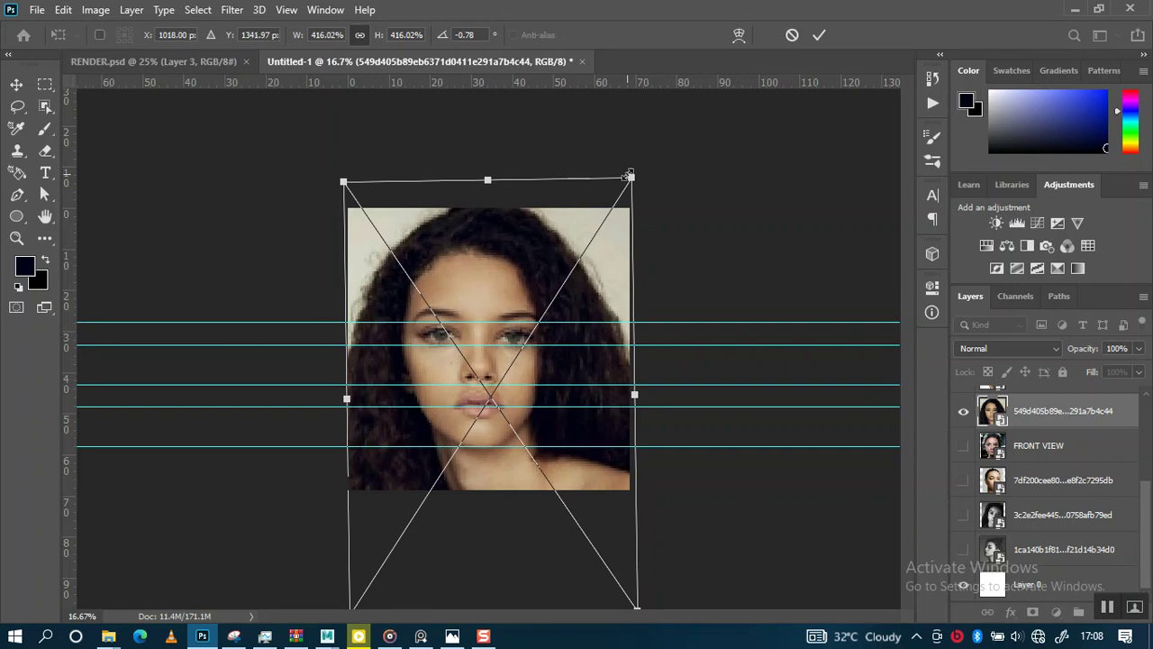
drag(629, 173, 628, 172)
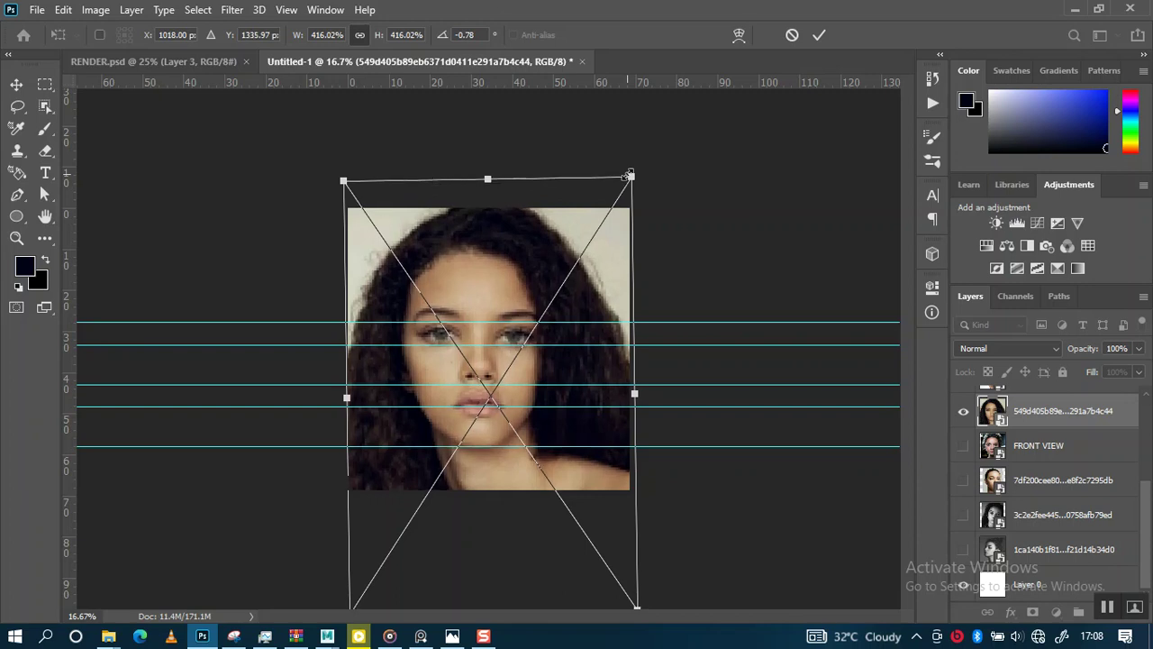
drag(629, 173, 629, 174)
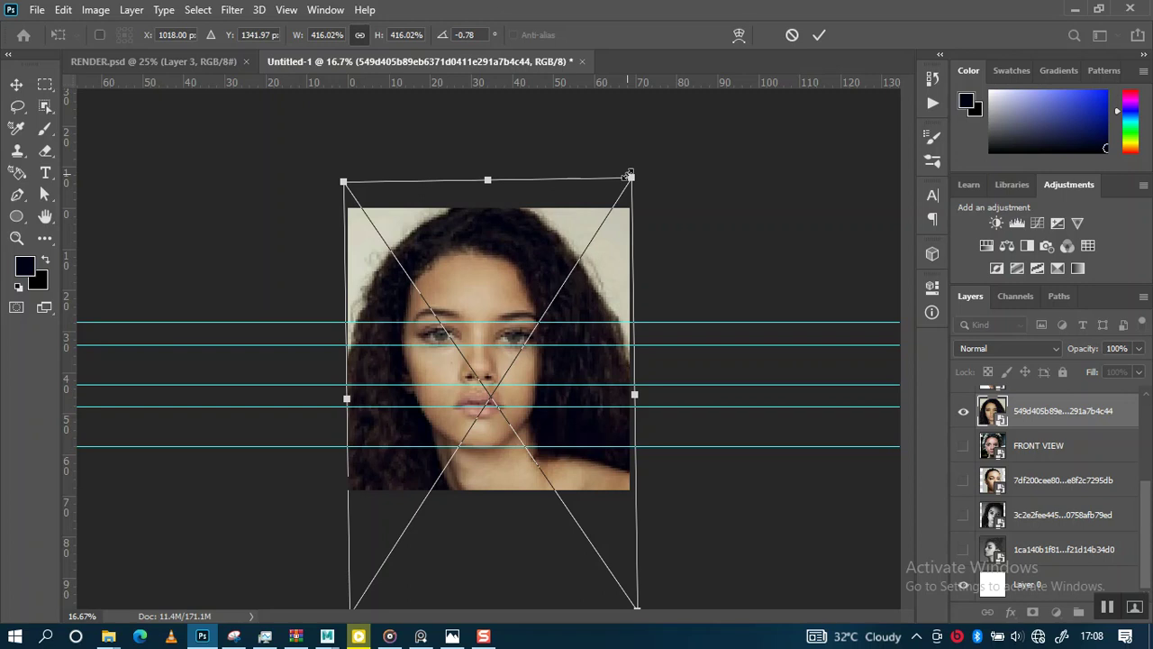
drag(629, 174, 629, 173)
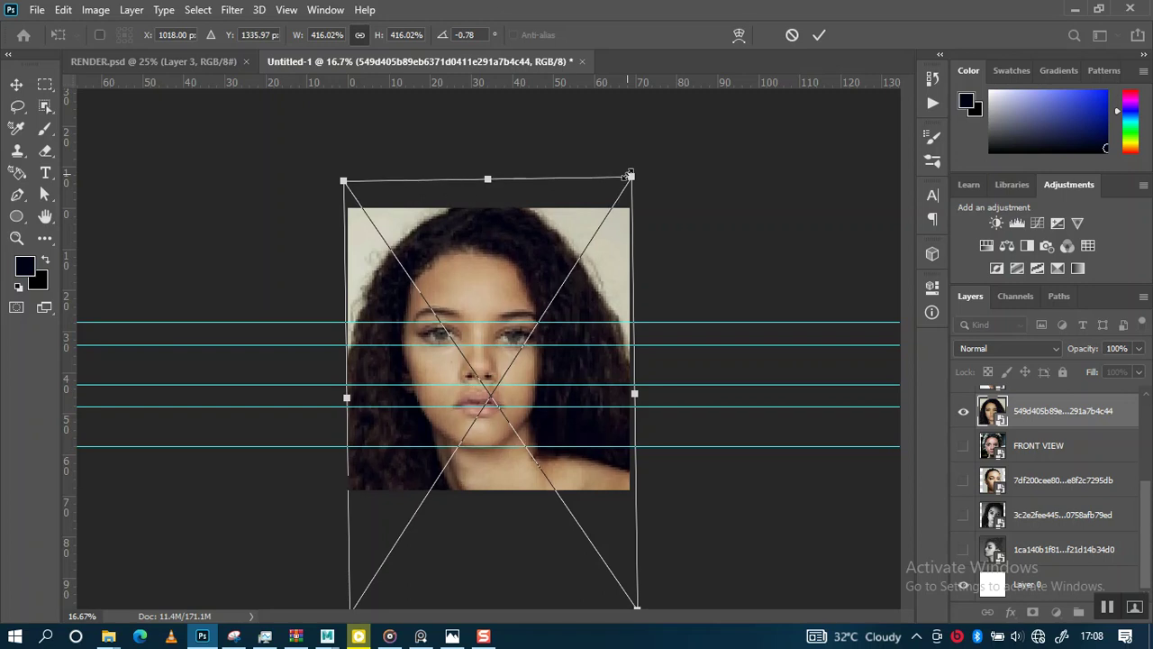
key(Up)
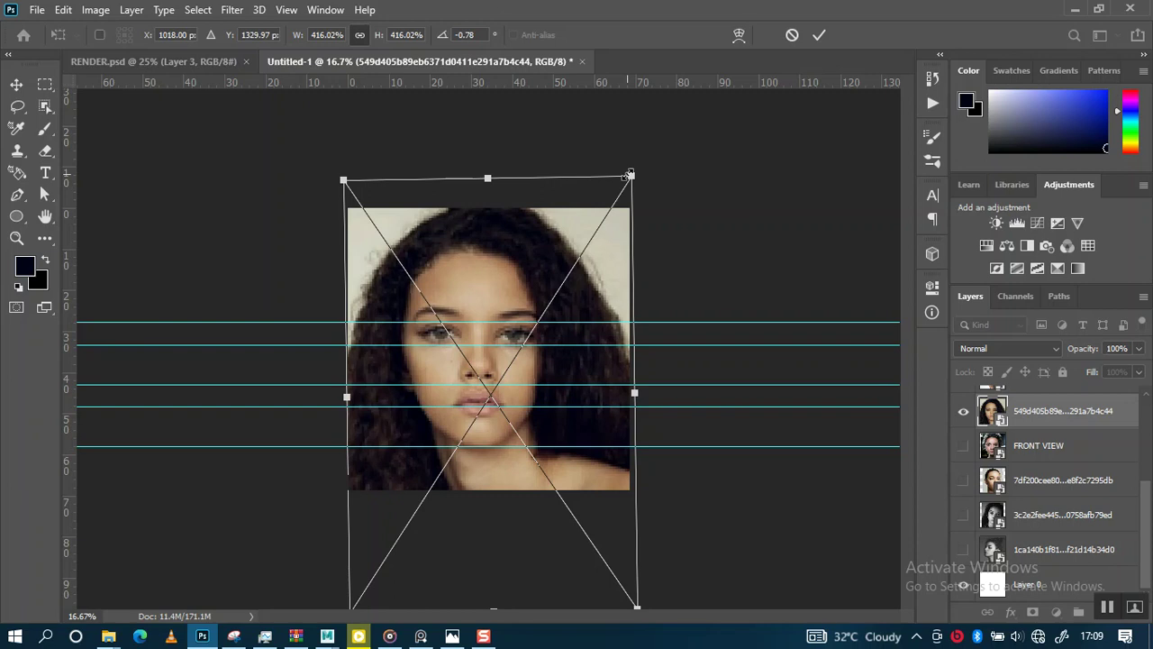
key(Down)
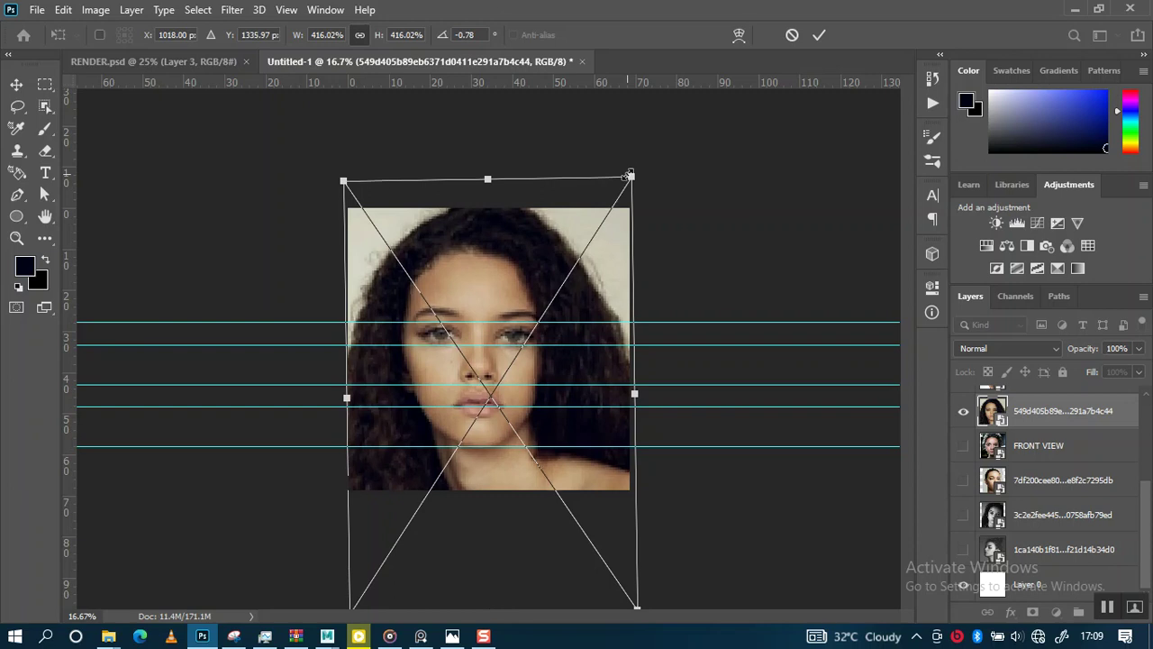
key(Return)
scroll(628, 182, up, 3)
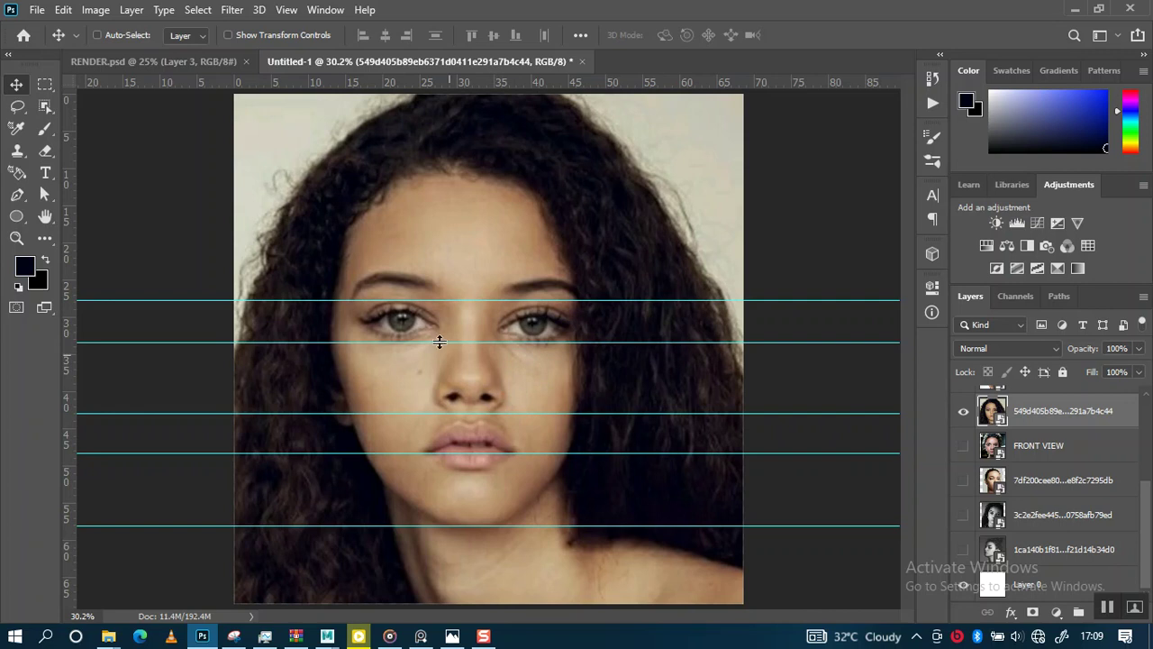
Swap the curly-haired portrait for the black-and-white one and drag it down toward the eye guides
click(962, 413)
scroll(962, 419, up, 3)
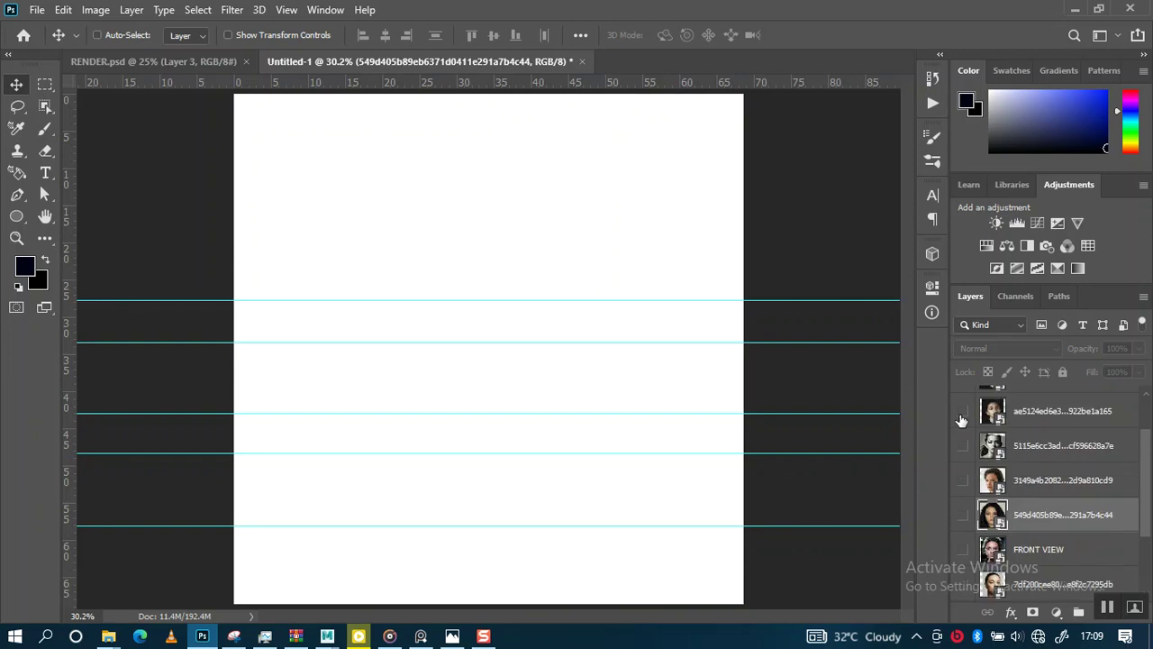
click(964, 446)
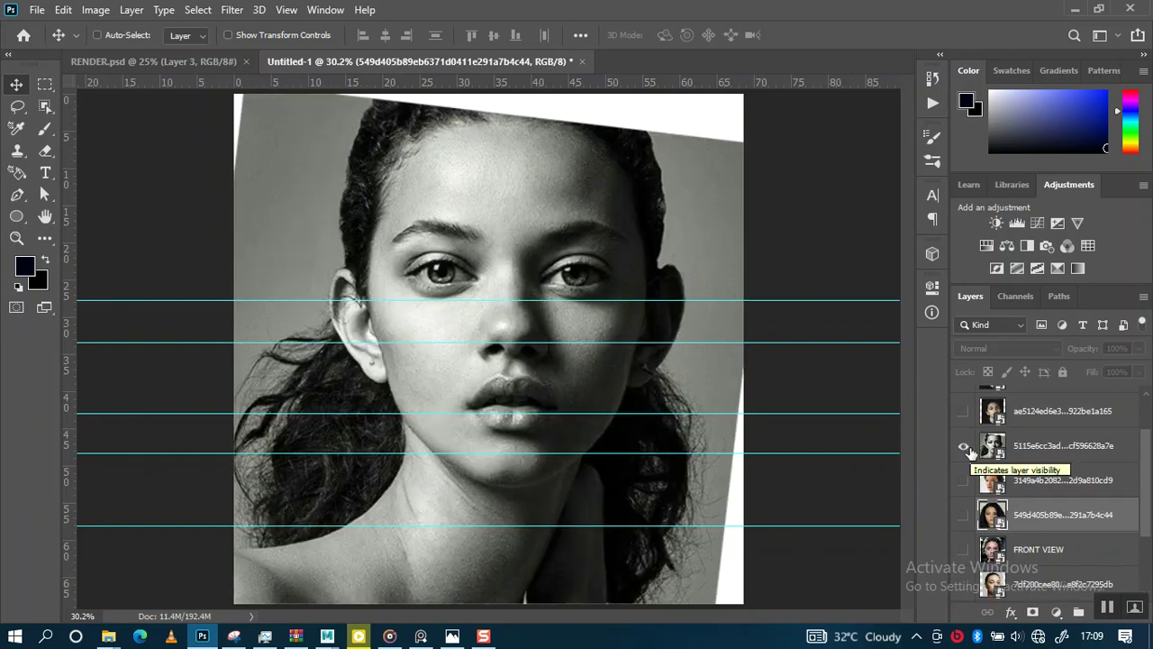
click(1027, 451)
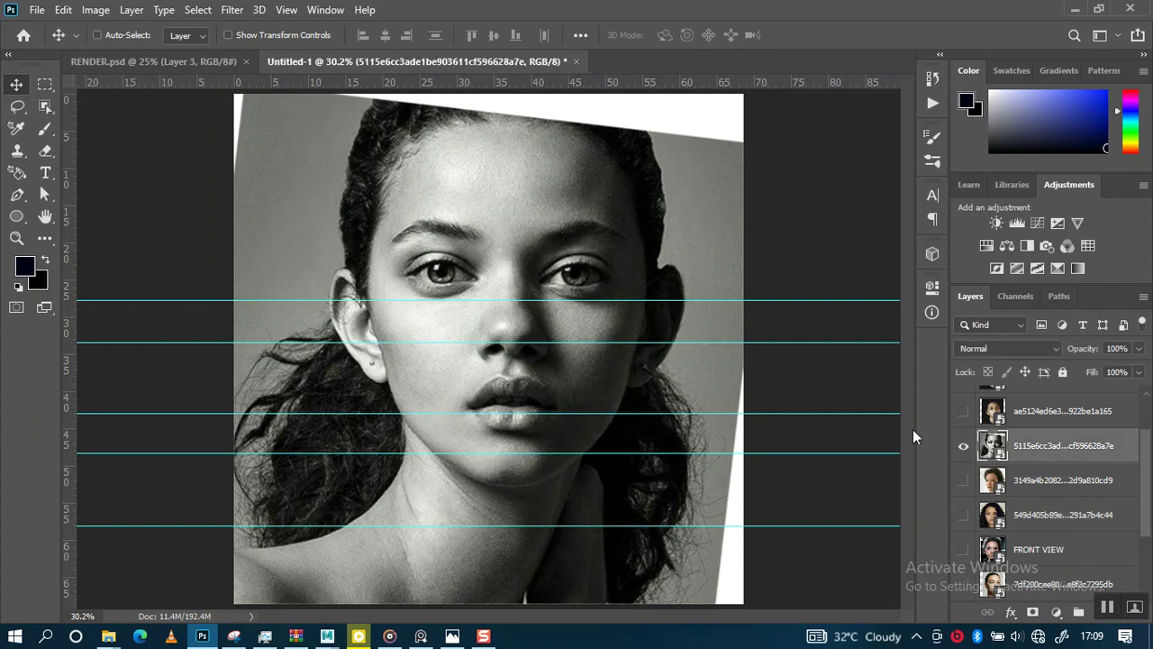
drag(654, 374, 635, 419)
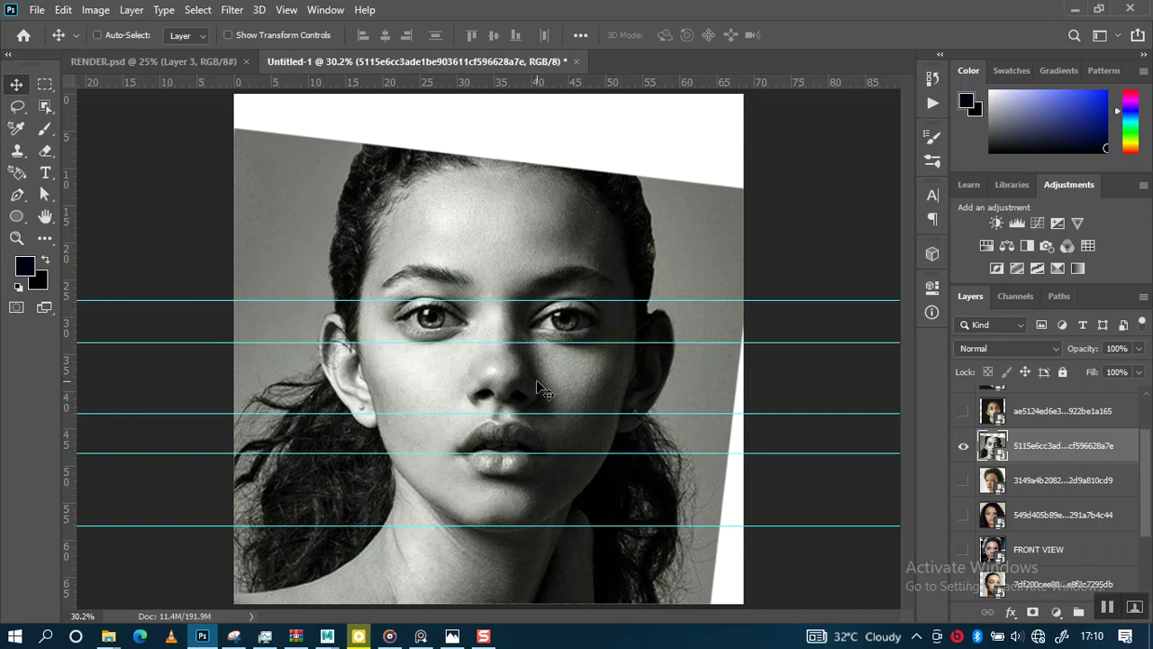
Enlarge the black-and-white portrait slightly with Free Transform and apply it
key(ctrl+t)
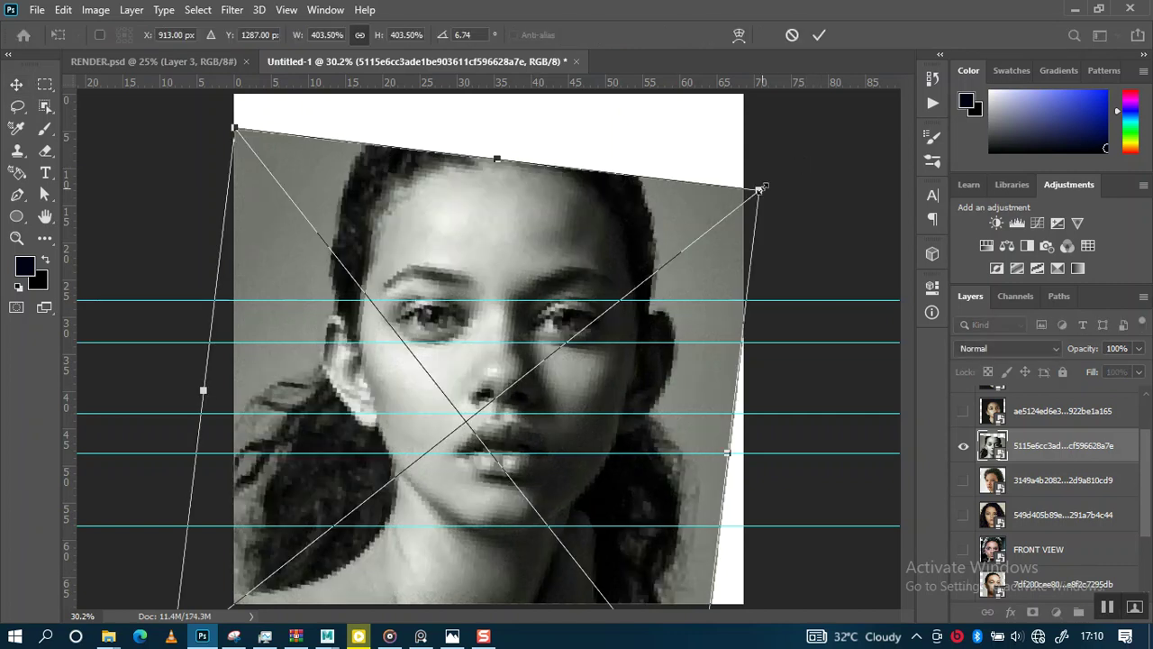
drag(763, 187, 768, 183)
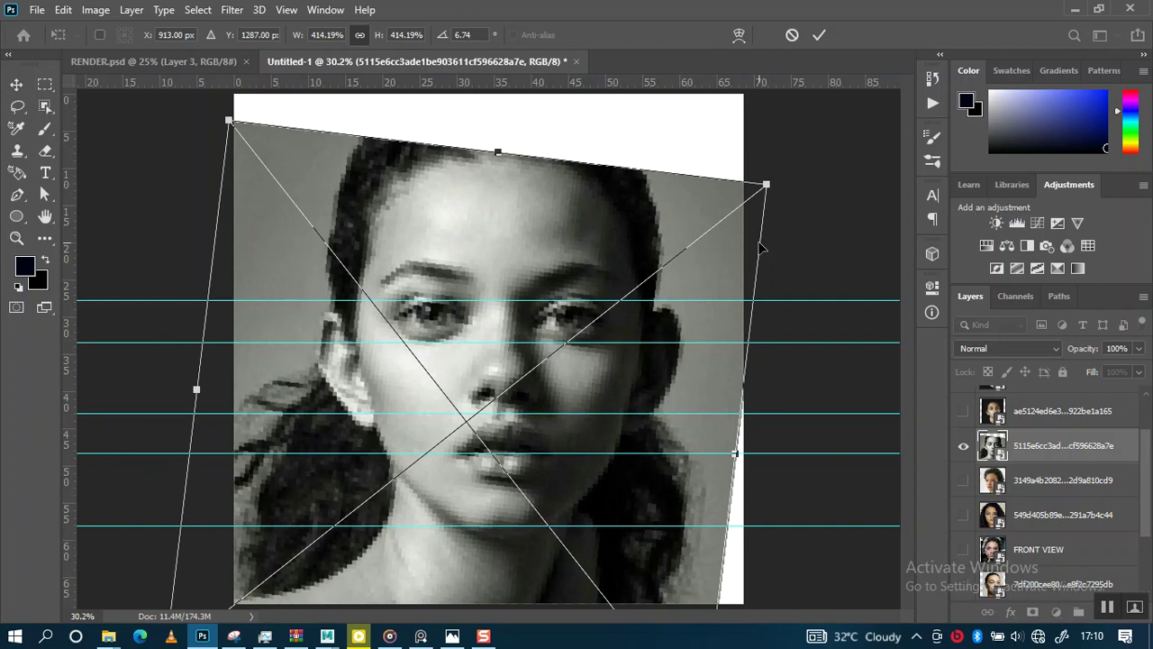
key(Return)
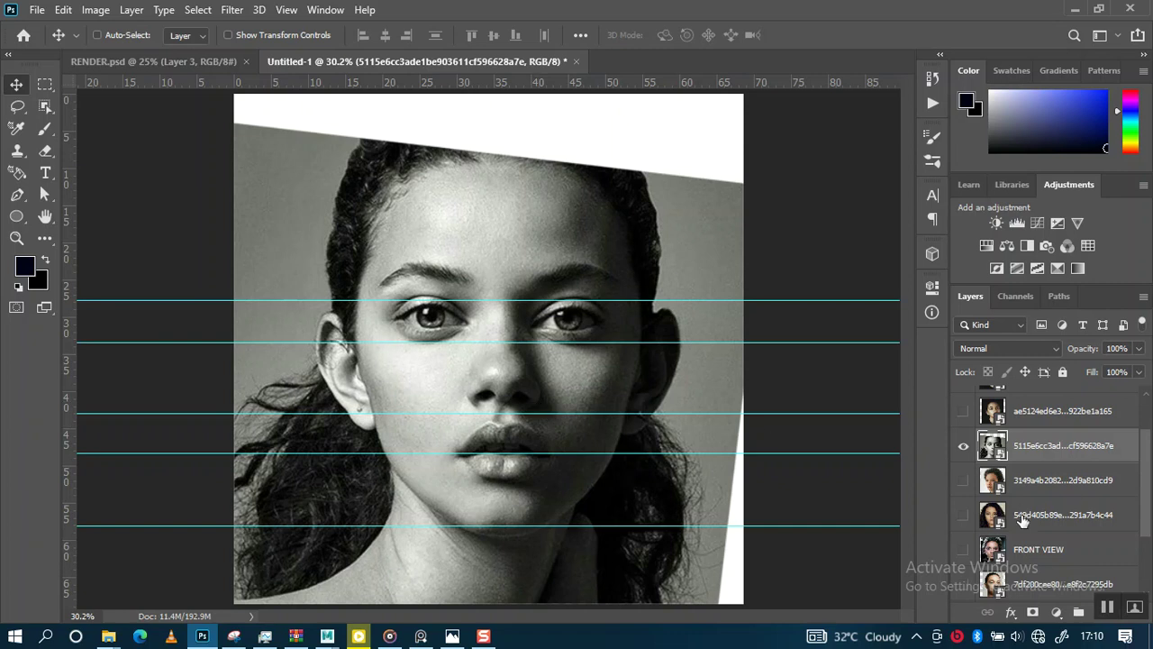
Toggle the FRONT VIEW and black-and-white portraits on and off to compare their alignment
click(964, 548)
click(963, 447)
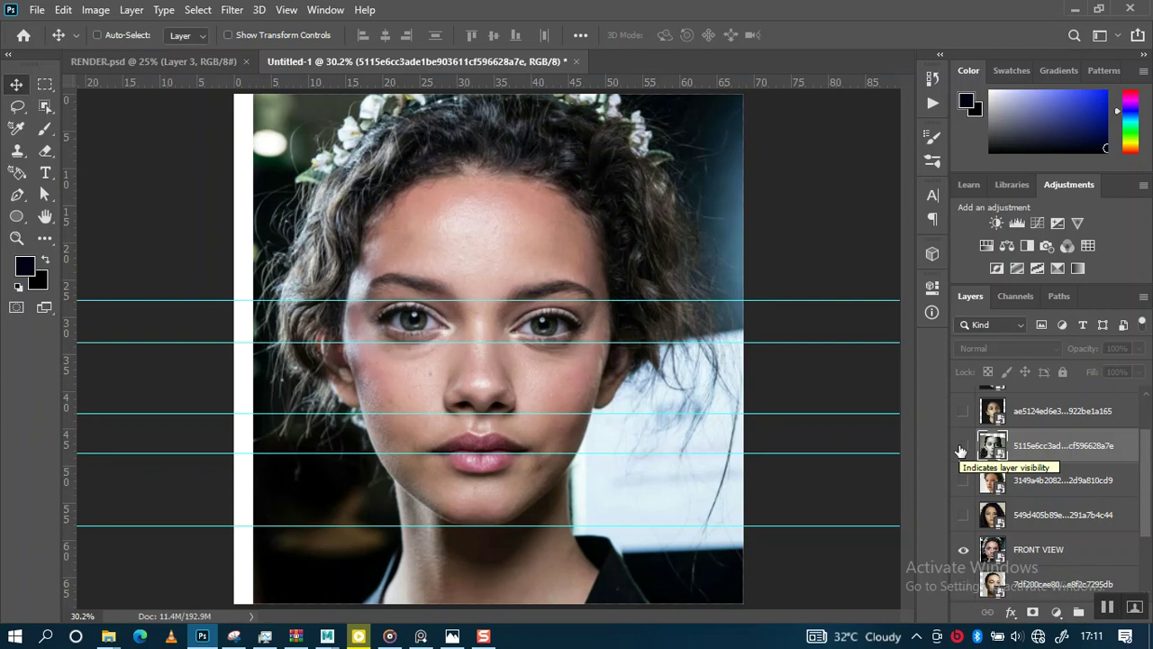
click(962, 447)
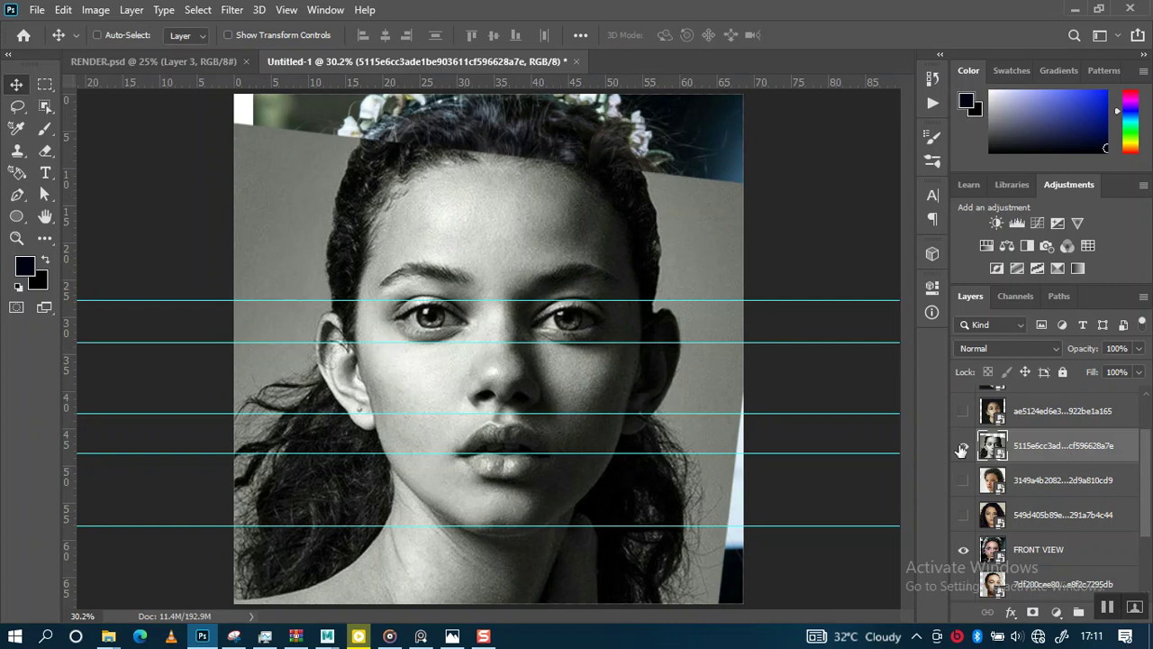
click(962, 448)
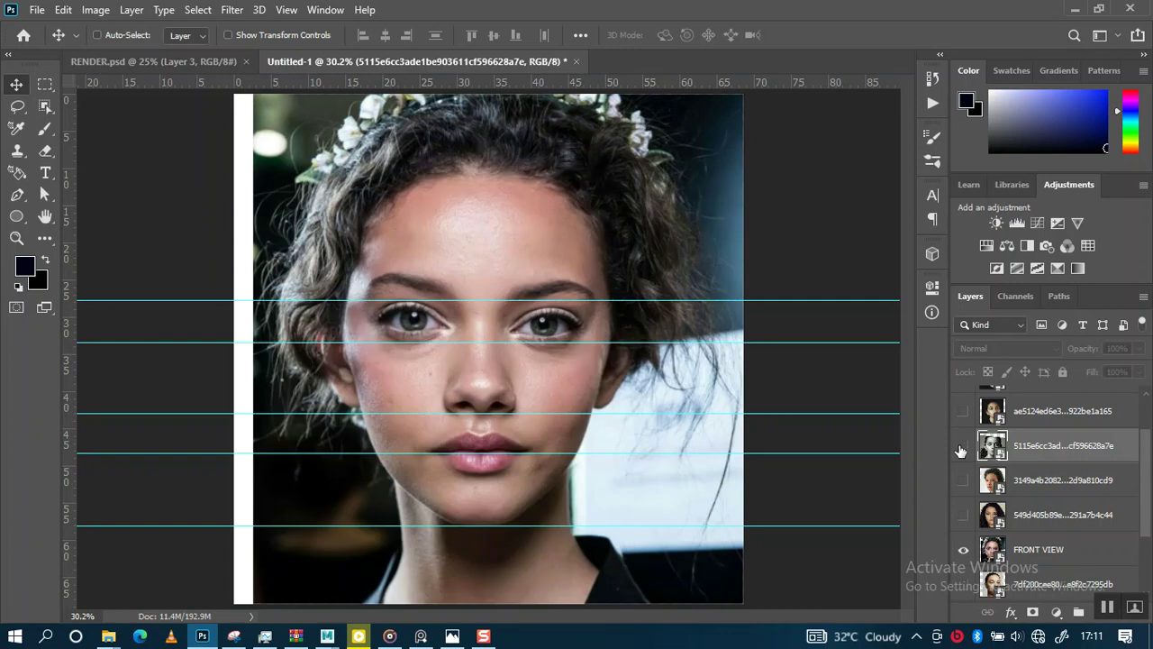
scroll(965, 451, down, 3)
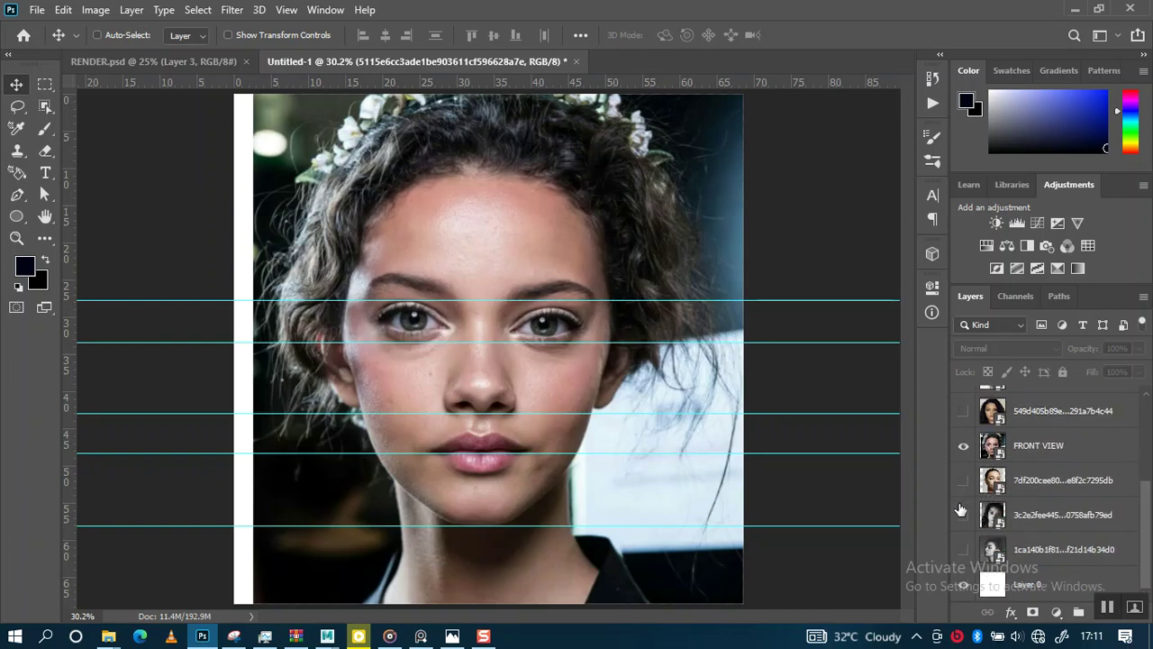
scroll(961, 510, up, 5)
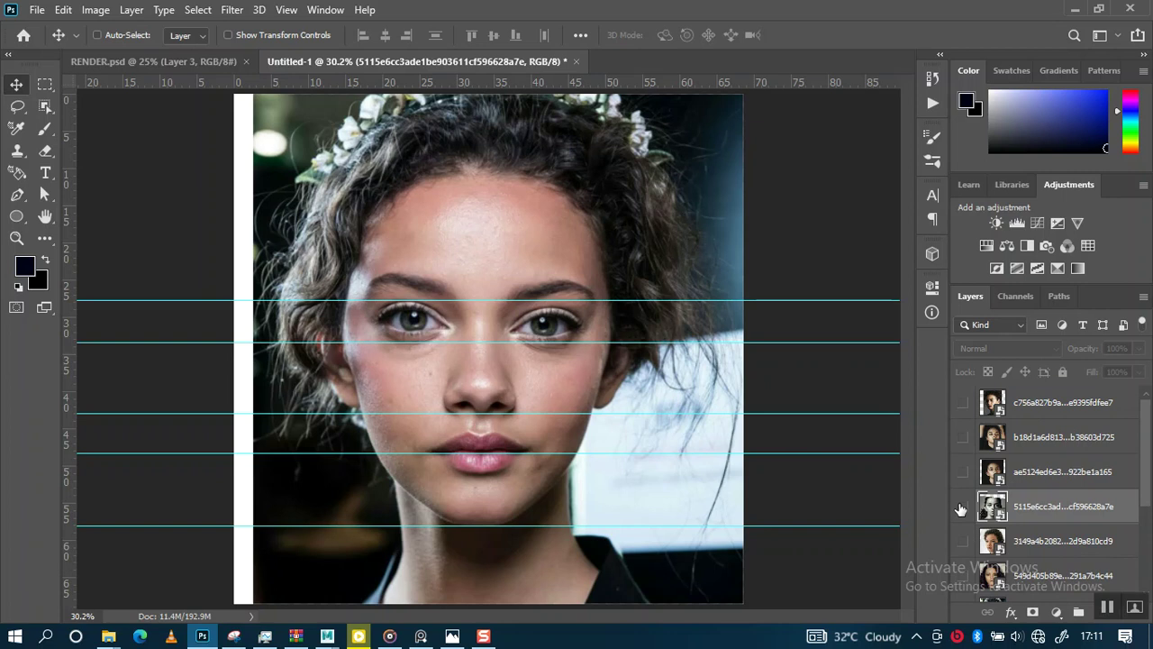
scroll(961, 510, down, 5)
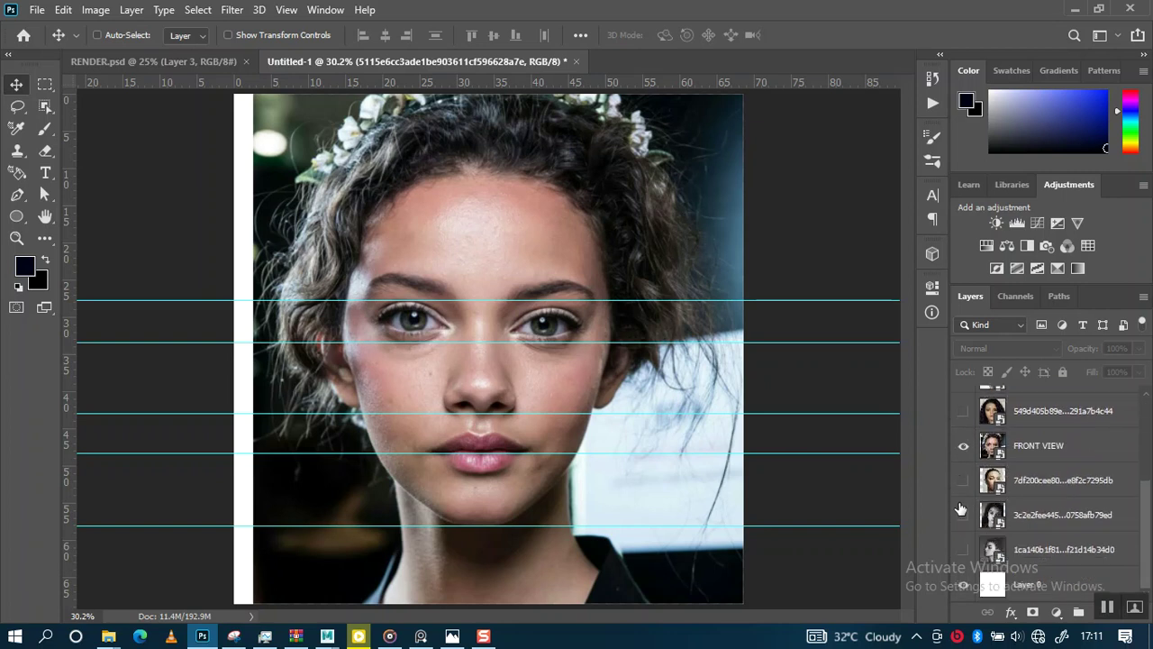
Show and select the curly-haired black-and-white layer 3c2e2fee445, hiding FRONT VIEW
click(963, 514)
click(963, 446)
click(1010, 520)
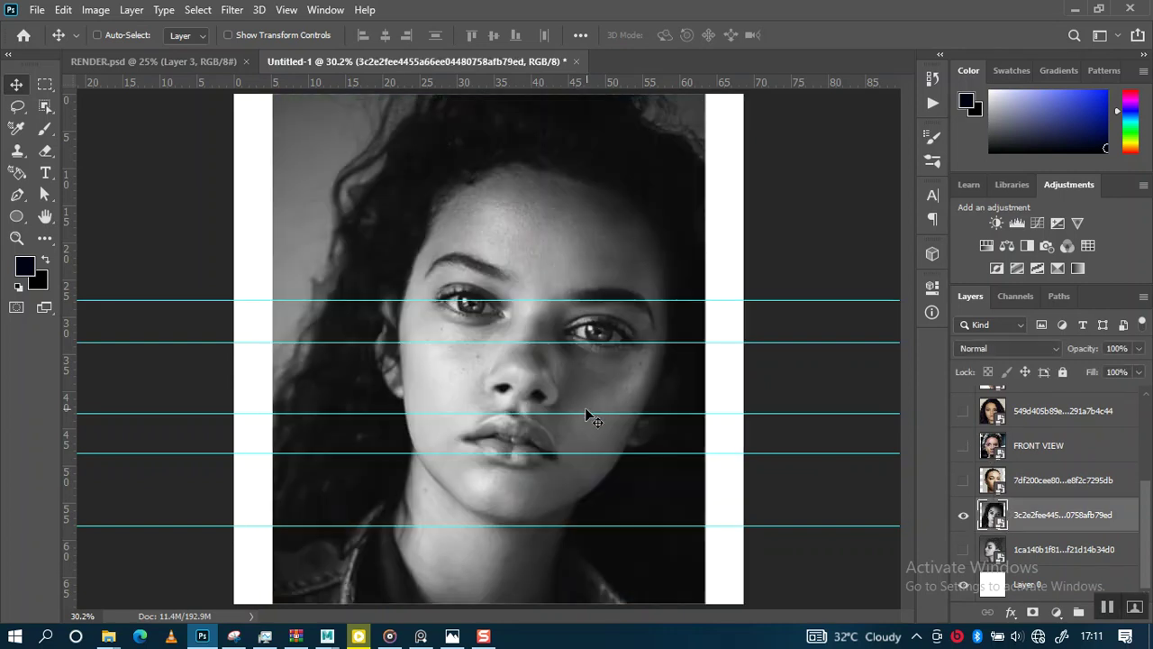
Rotate the curly-haired portrait to −10.85° and move it left and down onto the guides
key(ctrl)
key(ctrl+t)
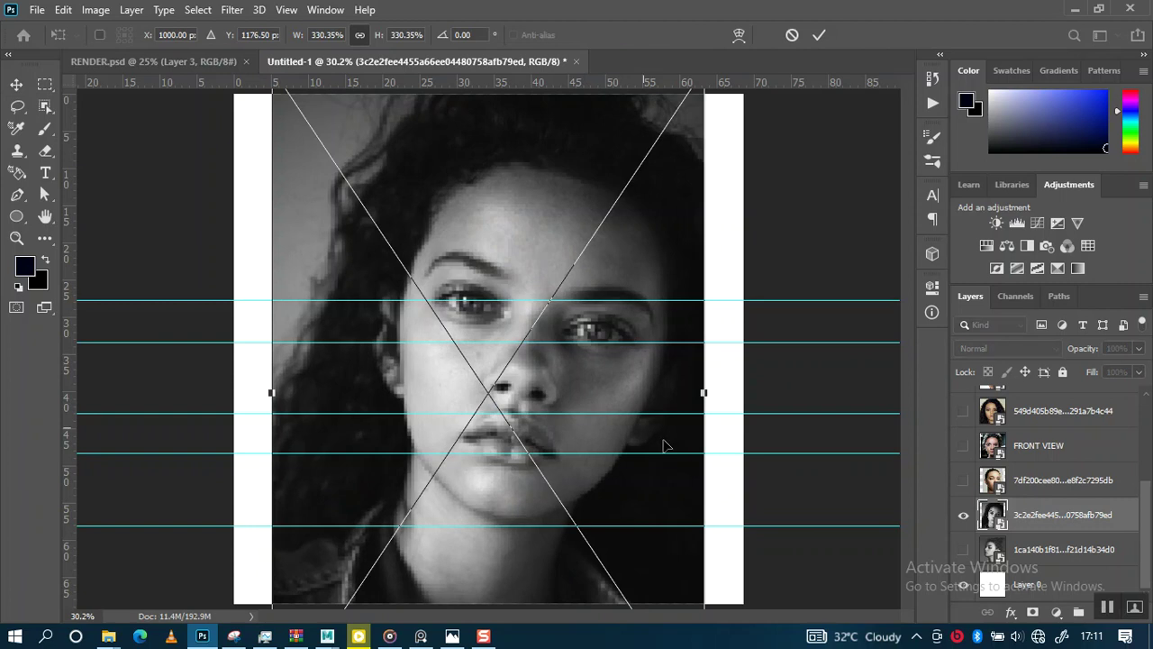
drag(747, 533, 776, 491)
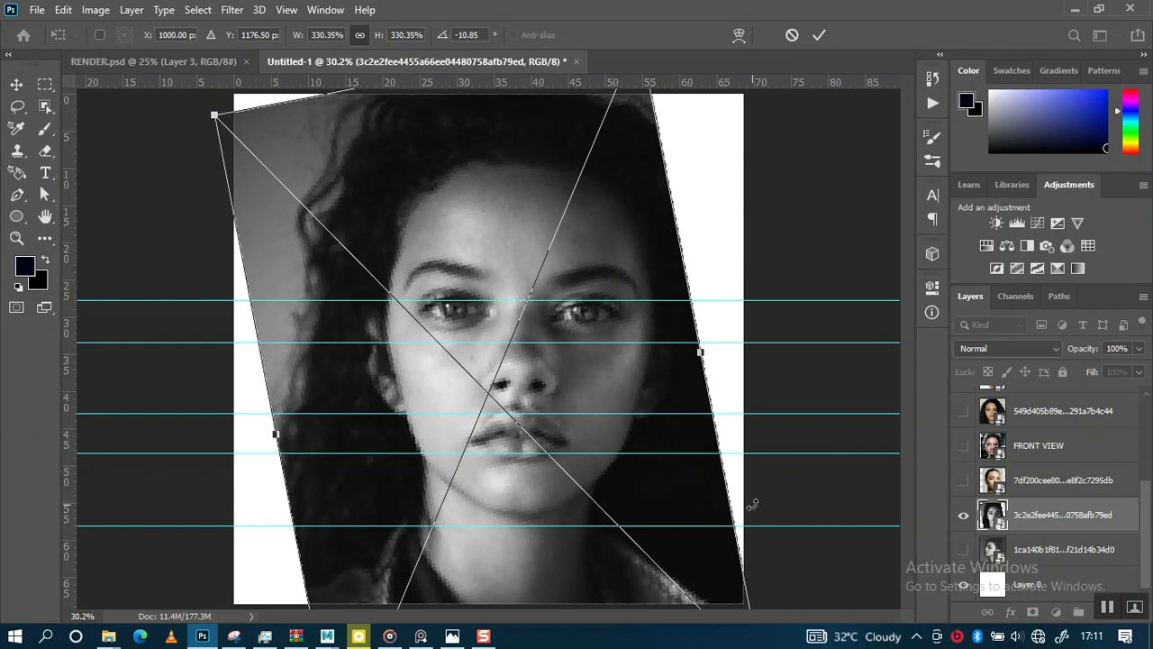
key(ctrl+minus)
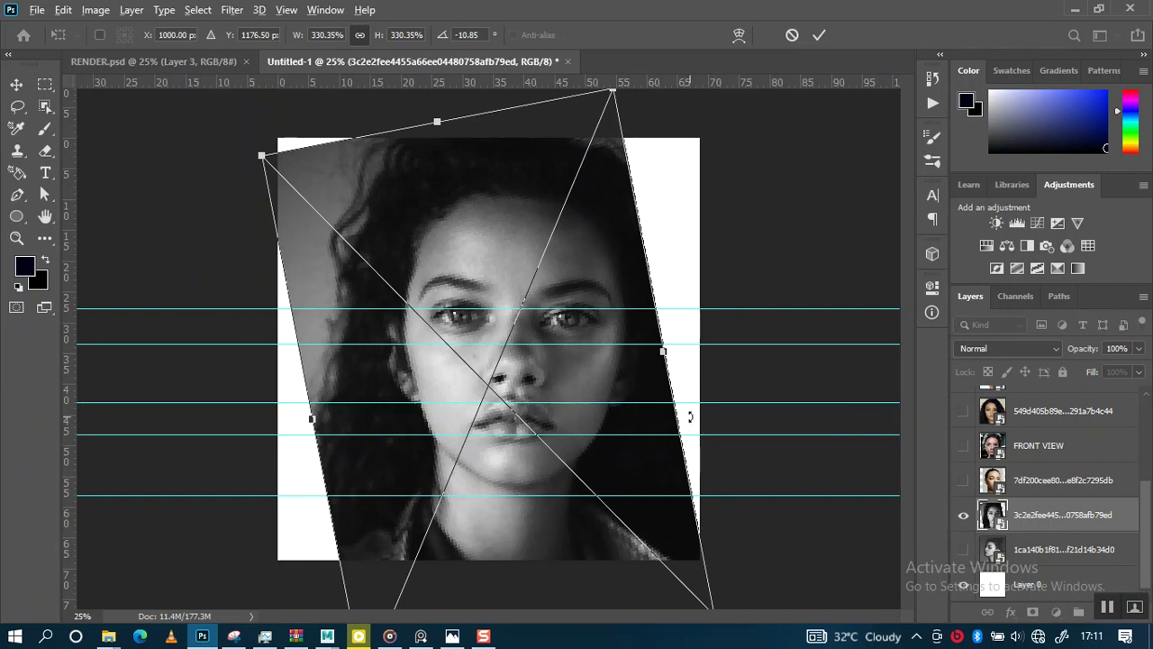
key(ctrl+minus)
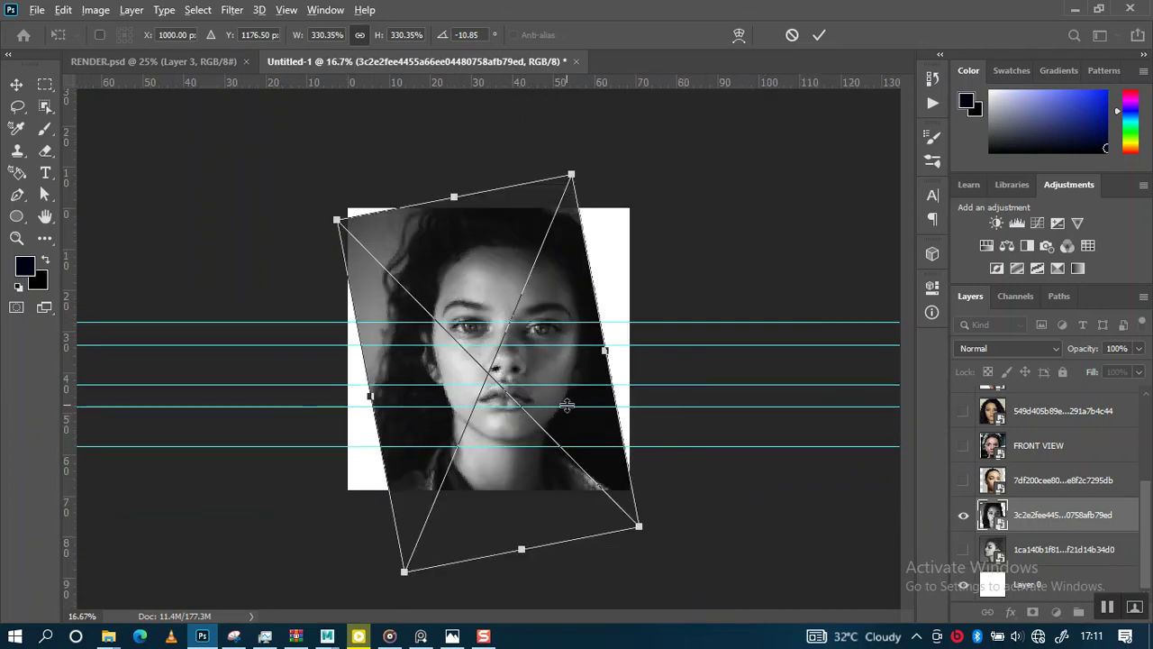
mouse_move(568, 428)
mouse_down()
mouse_move(555, 446)
mouse_move(562, 439)
mouse_up()
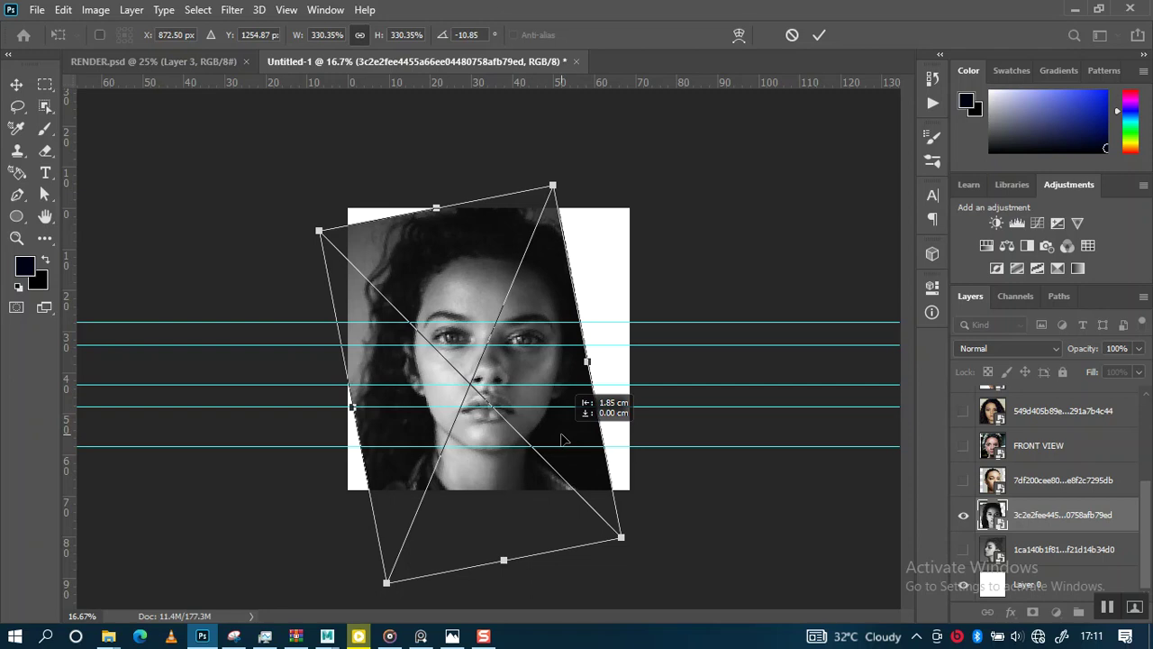
drag(563, 438, 562, 439)
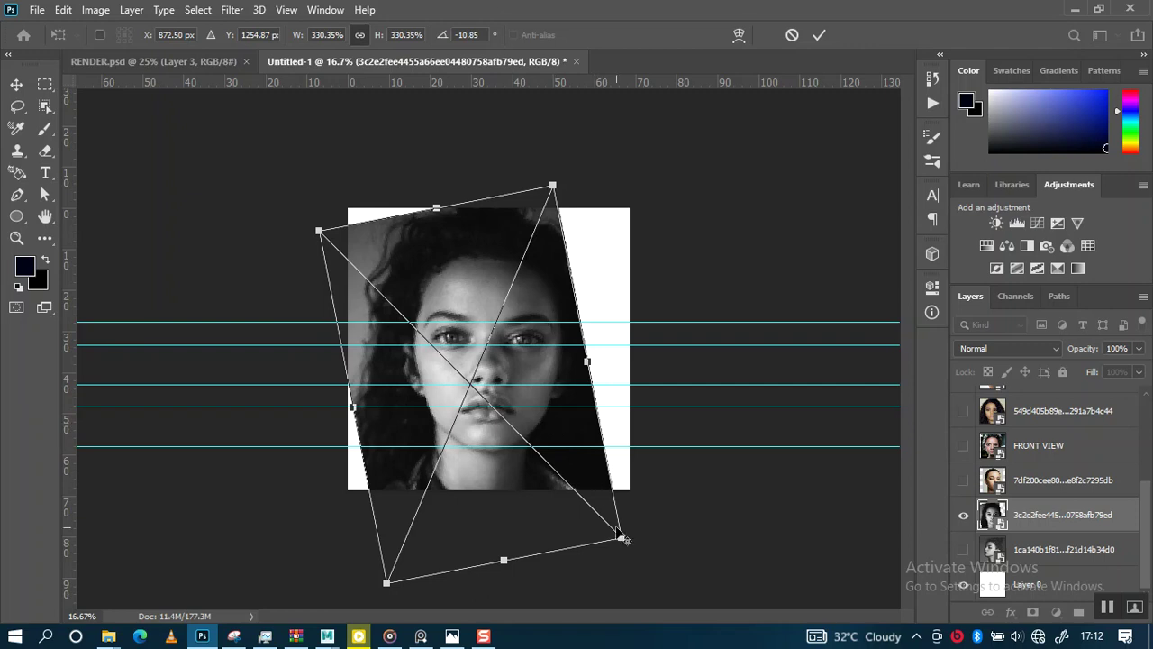
Scale the portrait to 330.35%, nudge it into line with the guides, and commit the transform
drag(620, 537, 616, 533)
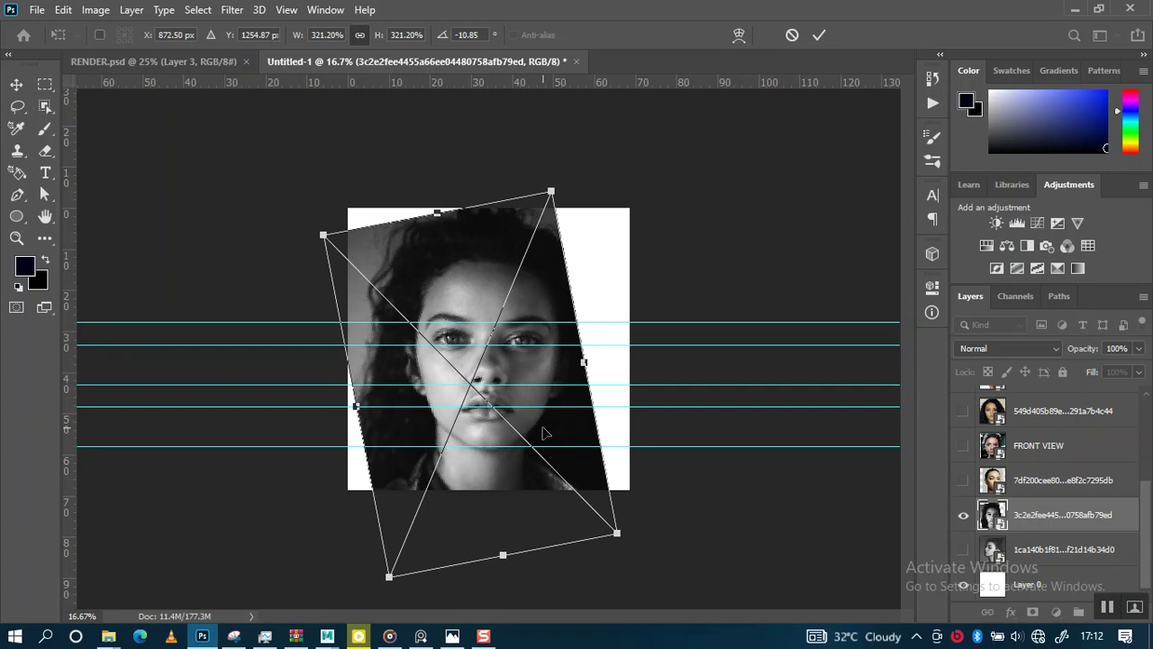
key(shift+Up)
key(shift+Up)
key(shift+Up)
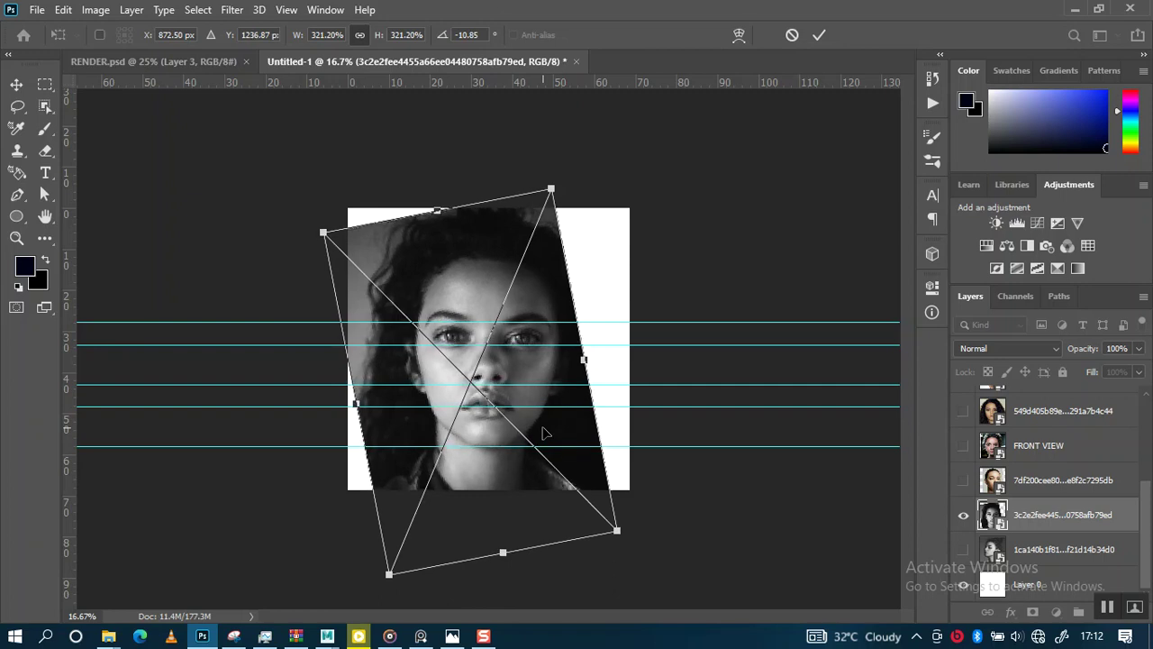
key(shift+Down)
key(Down)
key(Down)
key(shift+Up)
key(Up)
key(Up)
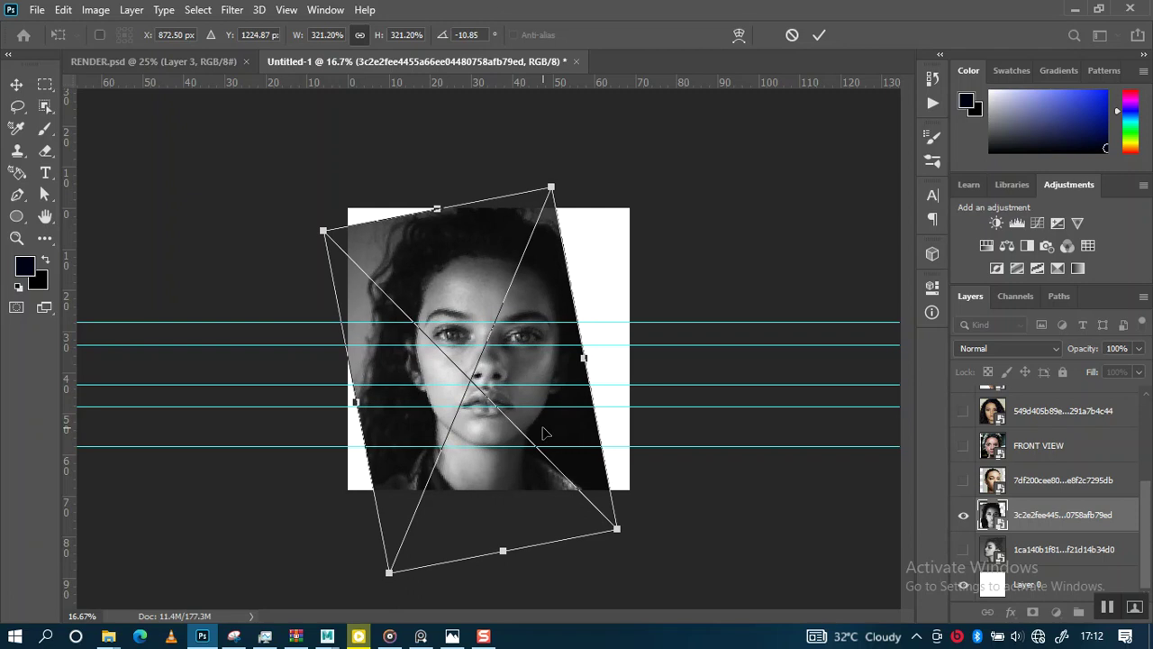
key(shift+Down)
key(shift+Down)
key(shift+Down)
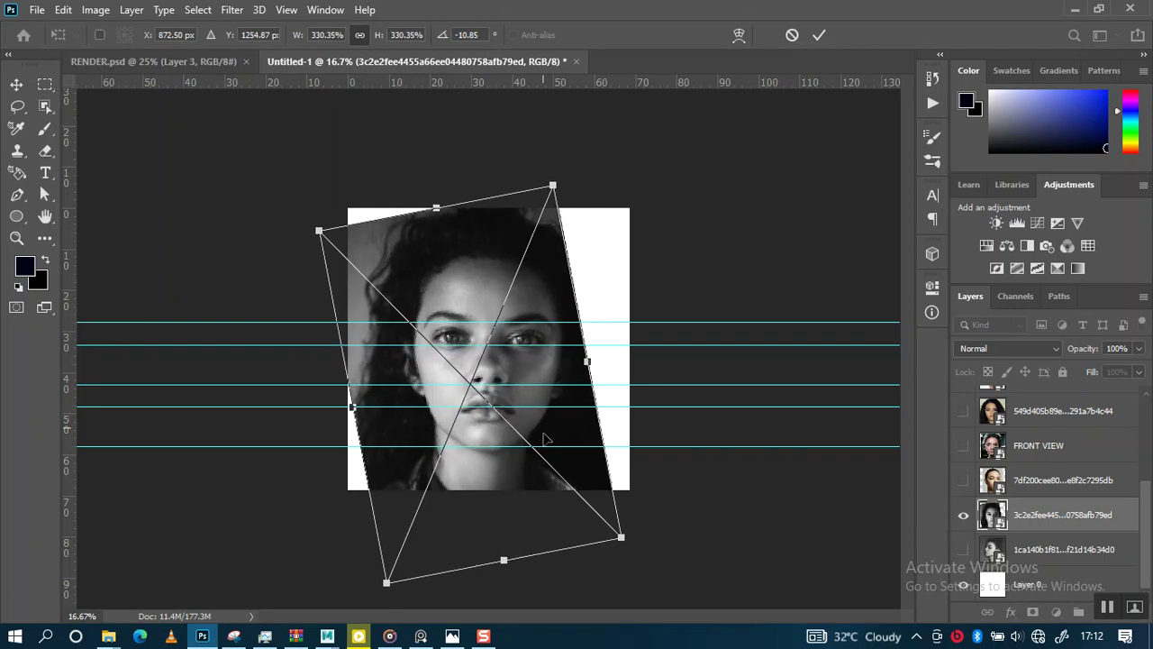
key(Up)
key(Up)
key(Up)
key(Up)
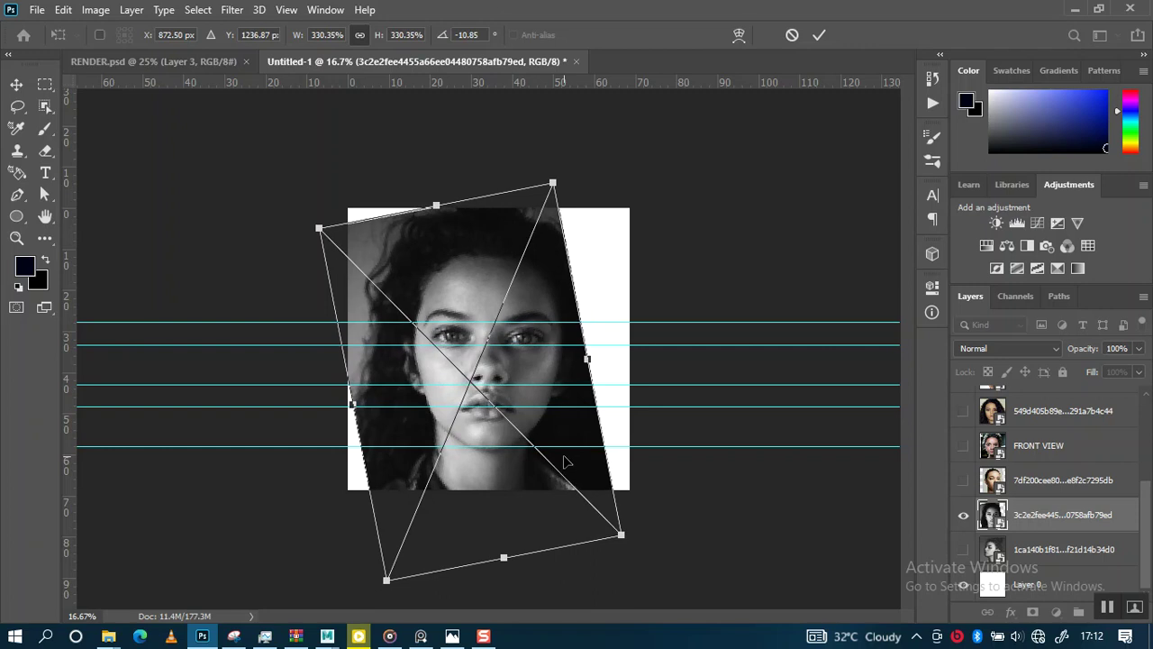
key(Up)
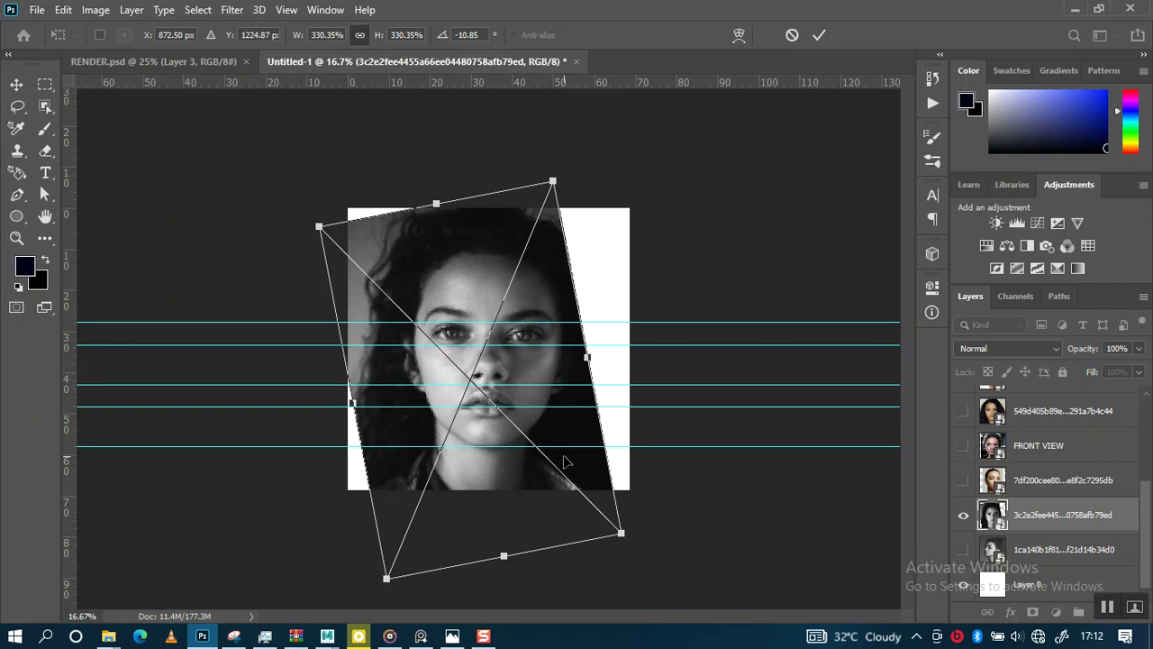
key(Return)
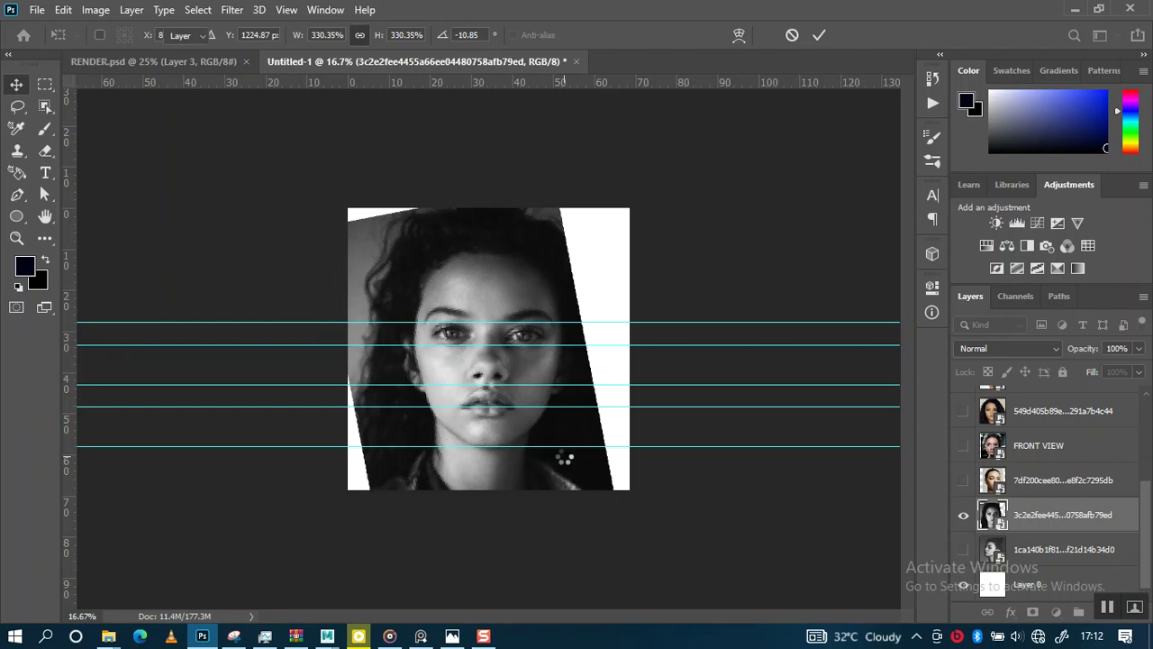
key(ctrl+0)
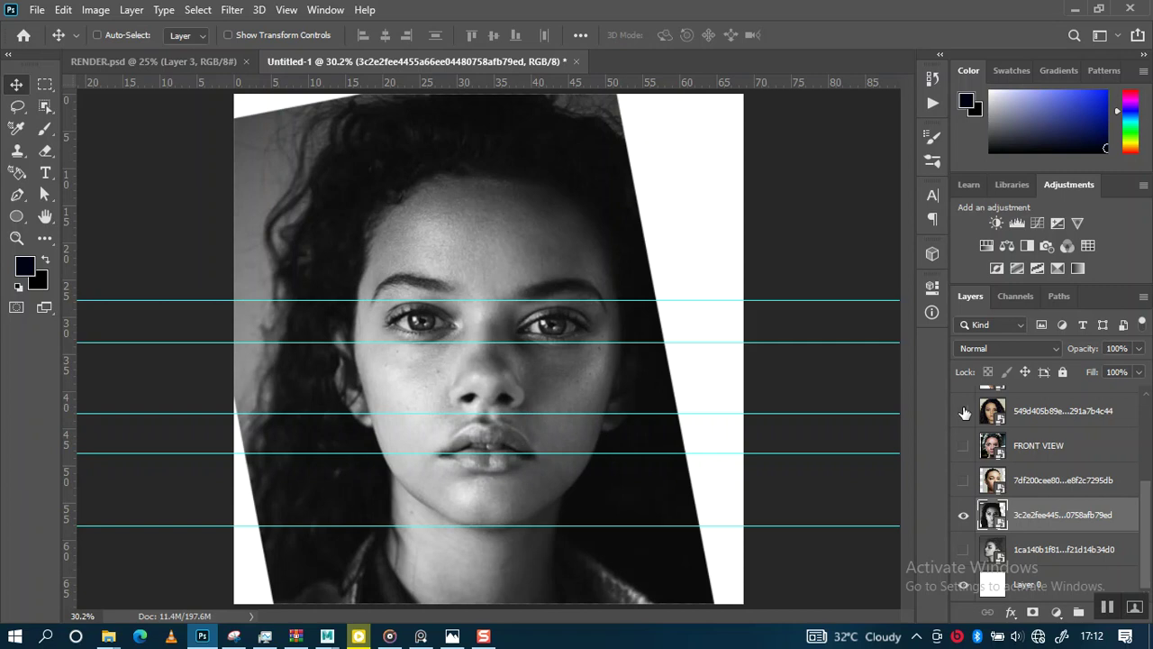
Show FRONT VIEW and add a vertical guide down the face centre at about 33.19 cm
click(963, 445)
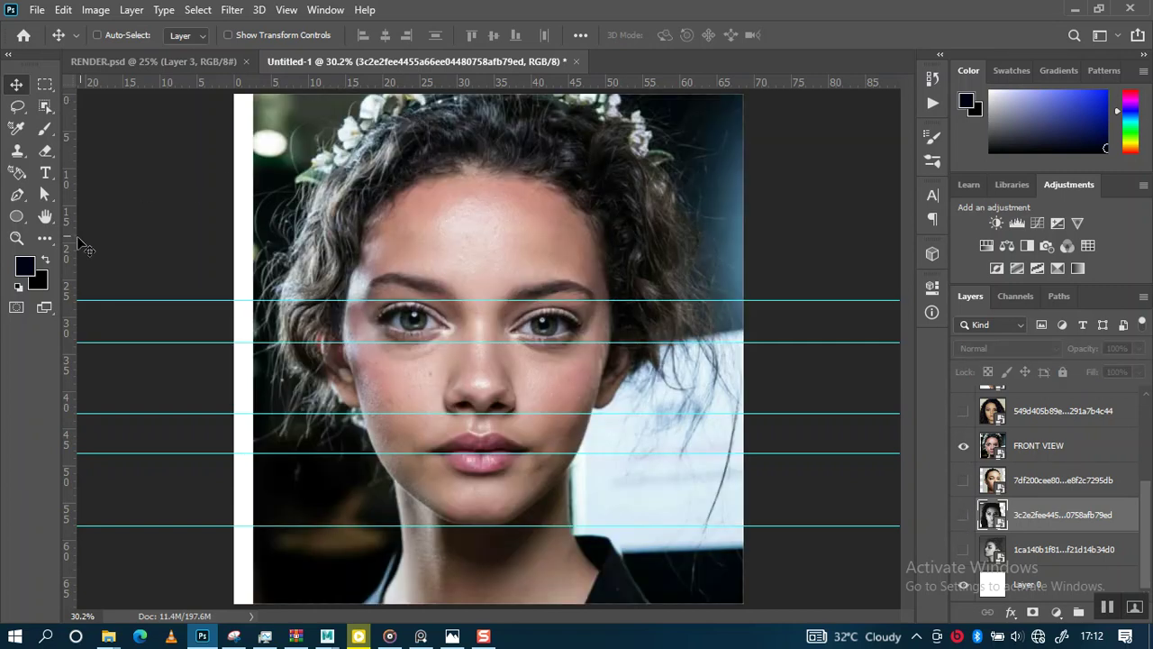
drag(68, 259, 481, 303)
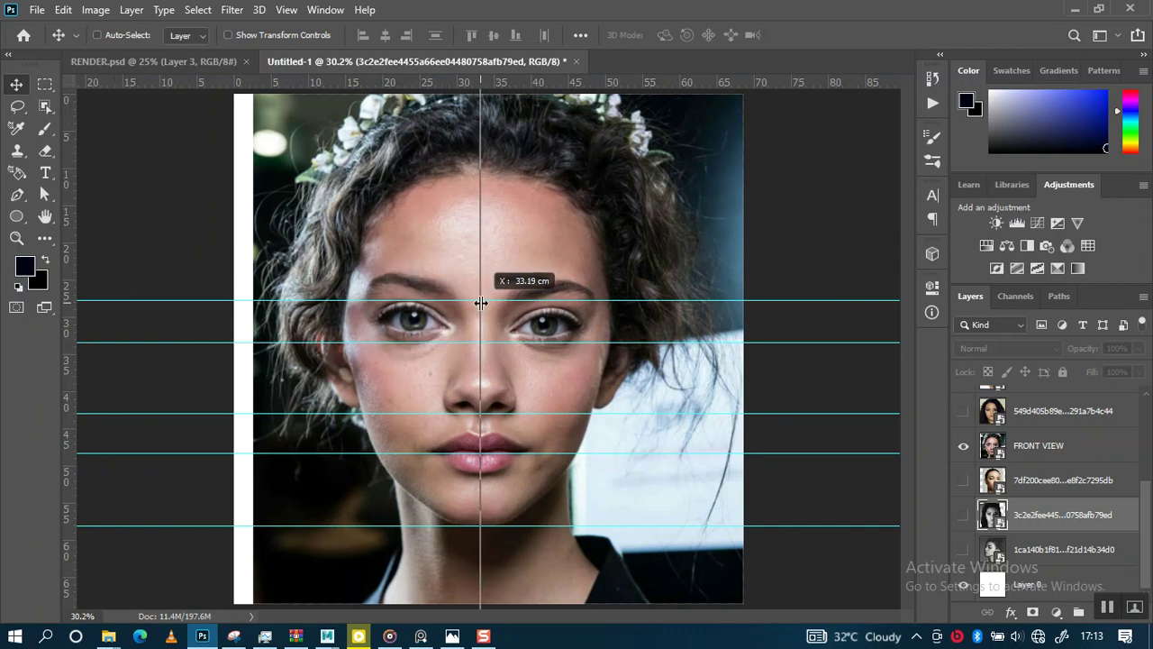
drag(481, 302, 482, 302)
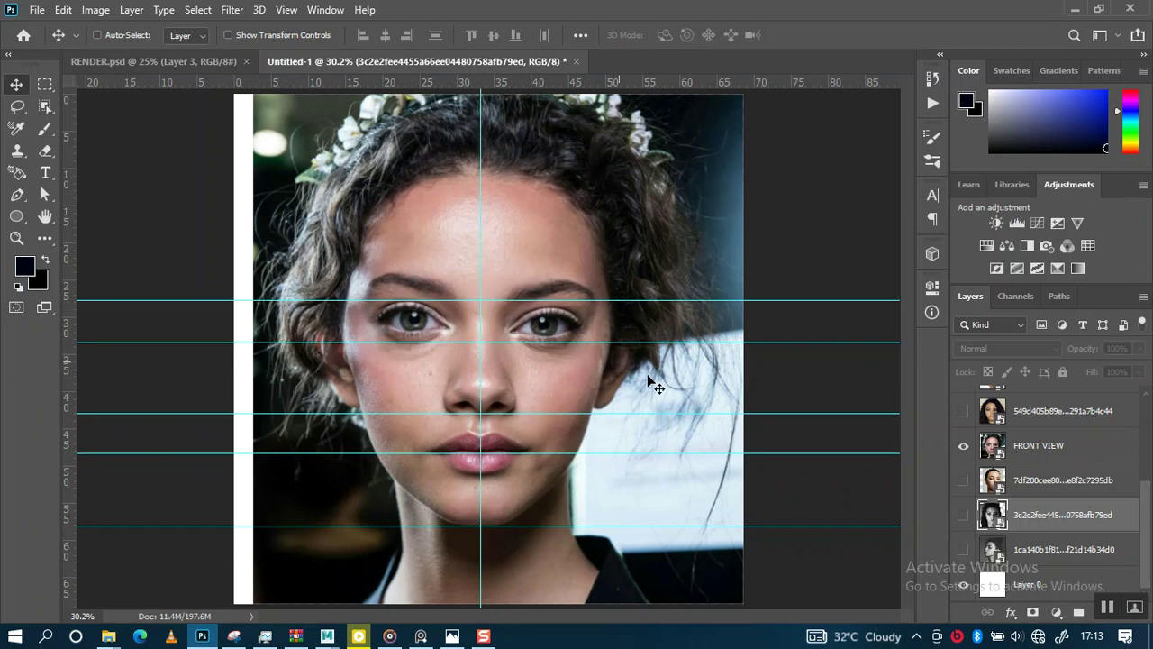
Hide FRONT VIEW and shift the rotated curly-haired portrait horizontally toward the centre guide
click(963, 446)
click(963, 515)
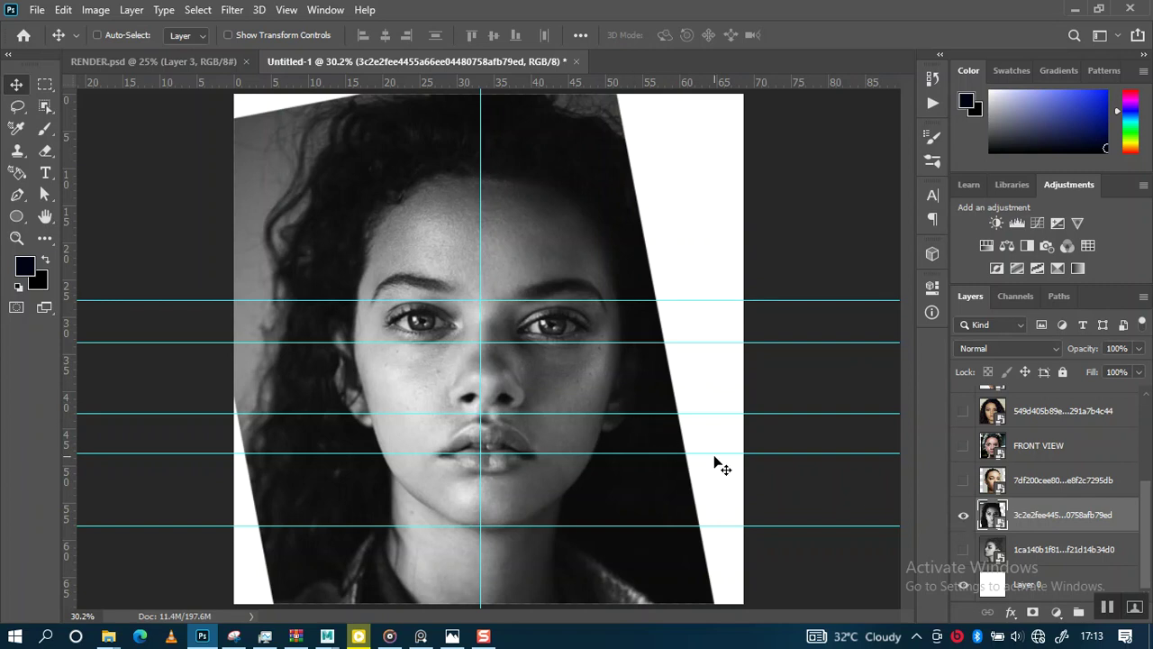
key(shift+Left)
key(shift+Left)
key(shift+Left)
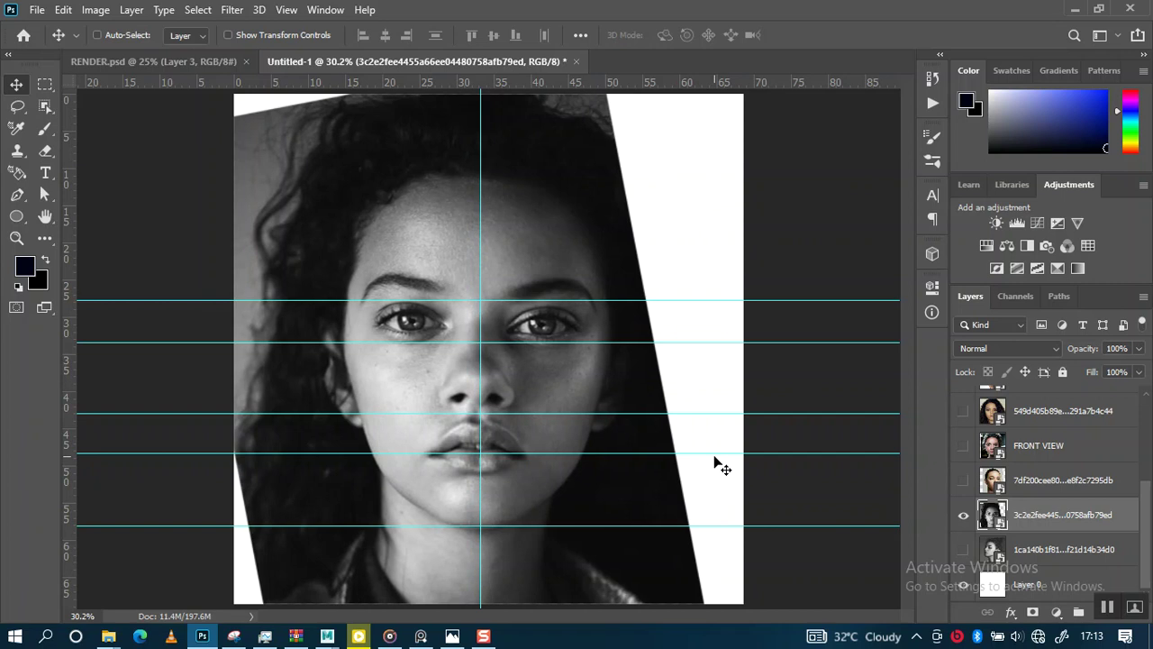
key(shift+Right)
key(shift+Right)
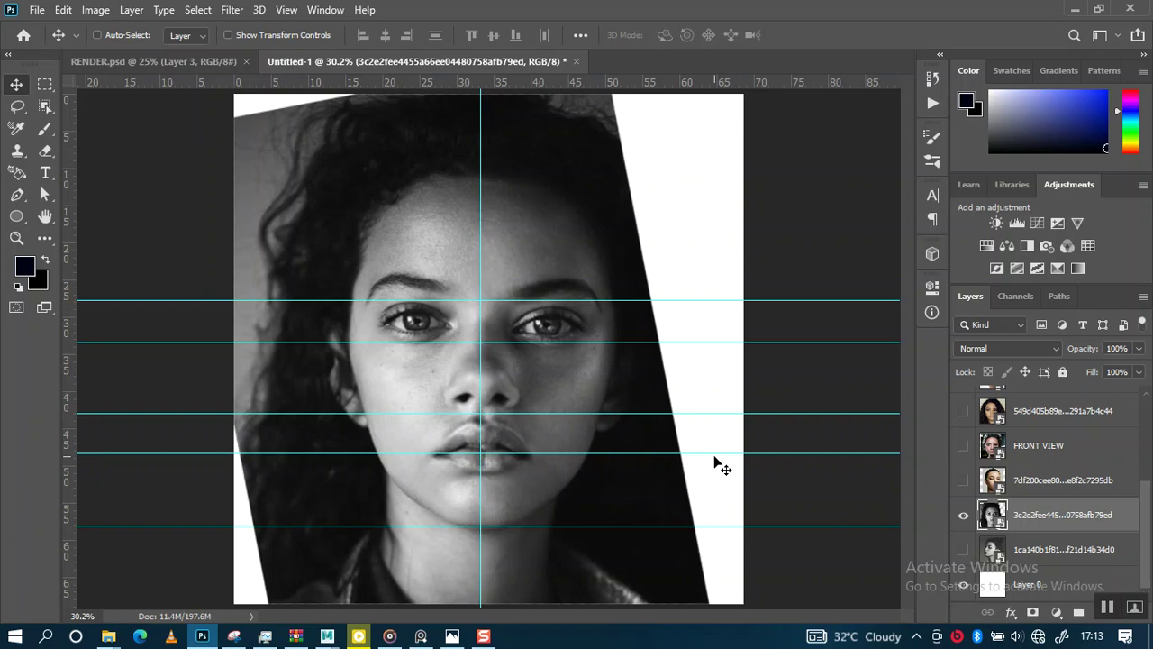
key(shift+Left)
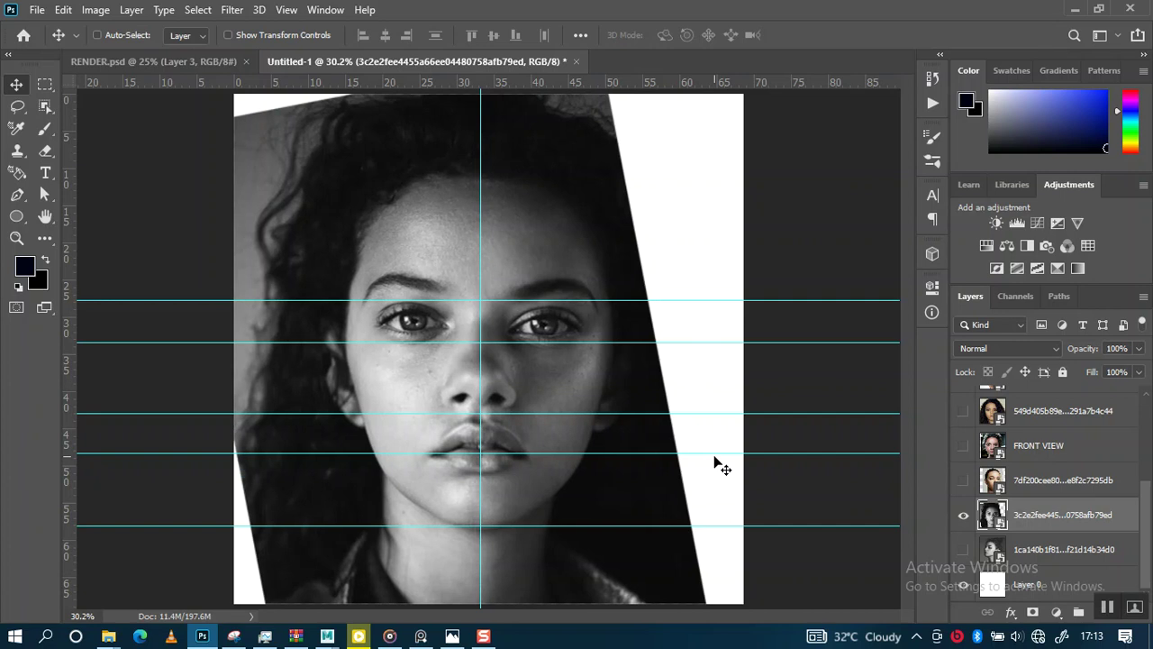
Show and select the front-view colour portrait, nudge it slightly right, then hide it
click(963, 519)
click(965, 412)
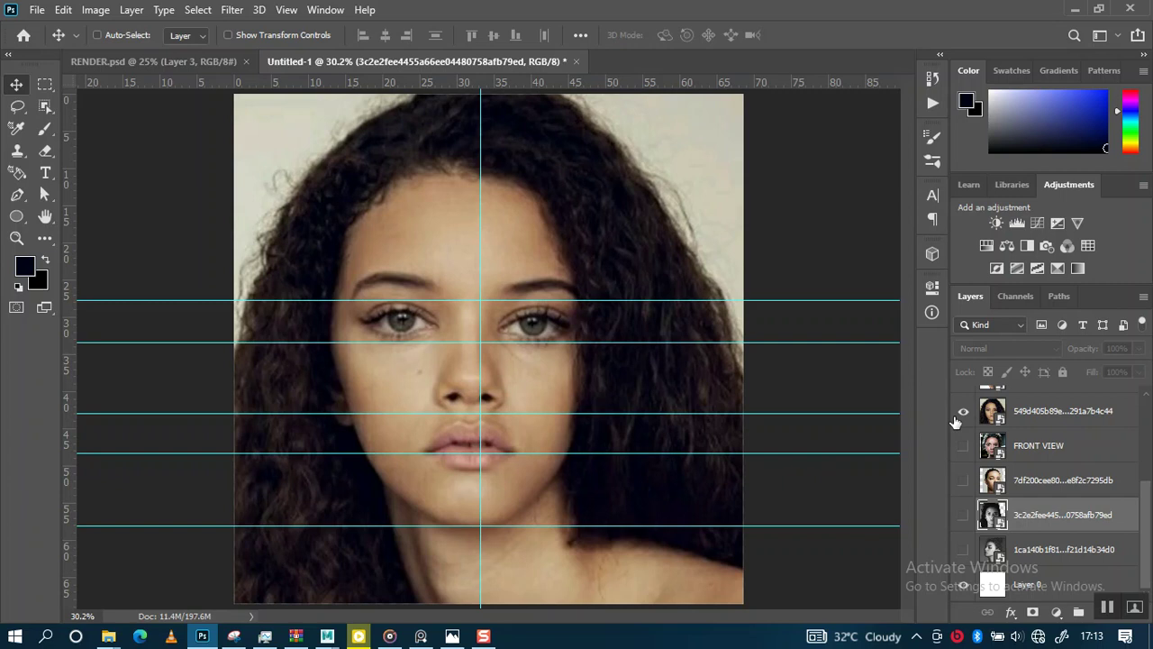
click(1048, 421)
key(shift+Right)
key(shift+Right)
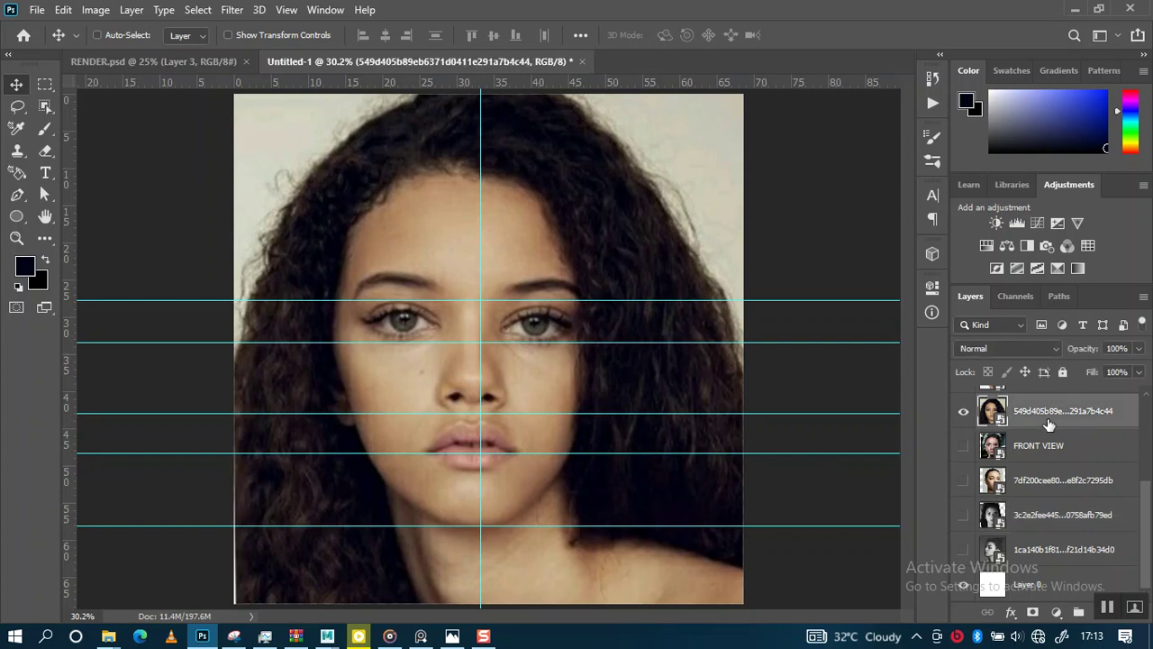
key(shift+Right)
key(shift+Right)
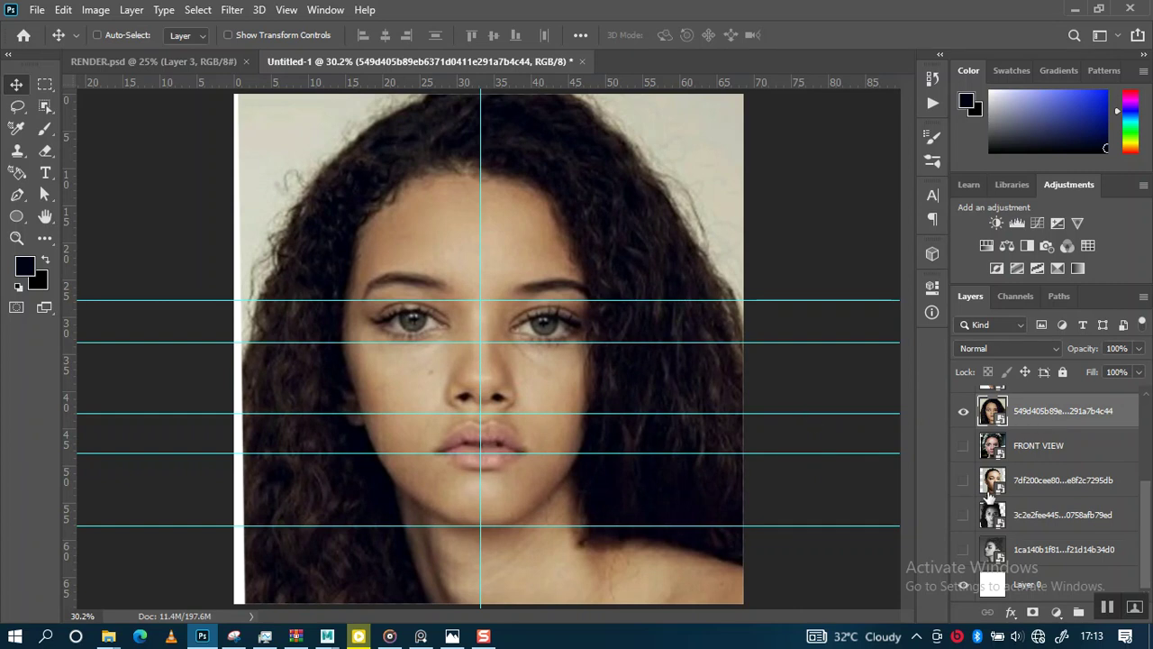
scroll(988, 502, up, 2)
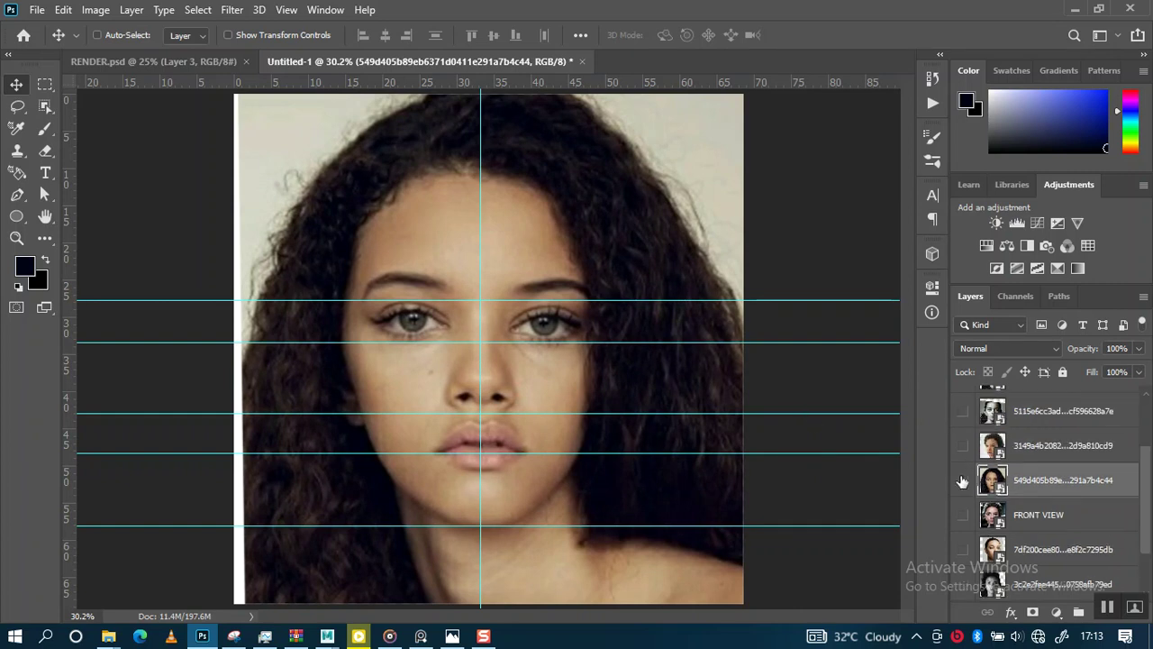
click(962, 480)
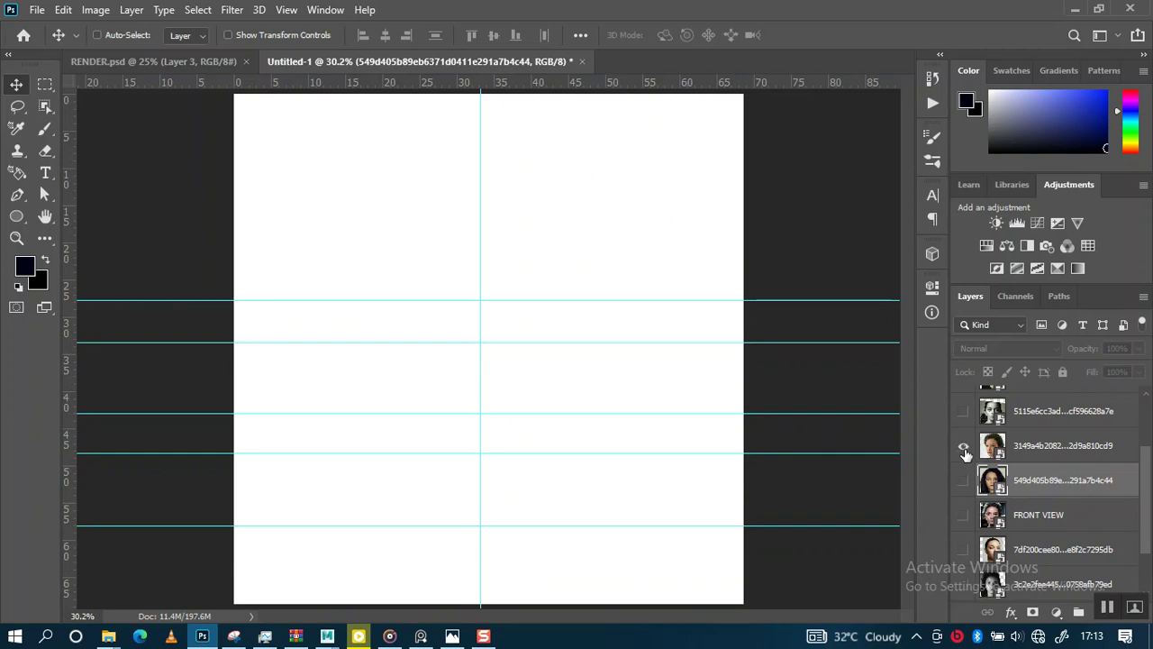
Show the three-quarter-view photo, move it up onto the feature guides, then hide it
click(963, 447)
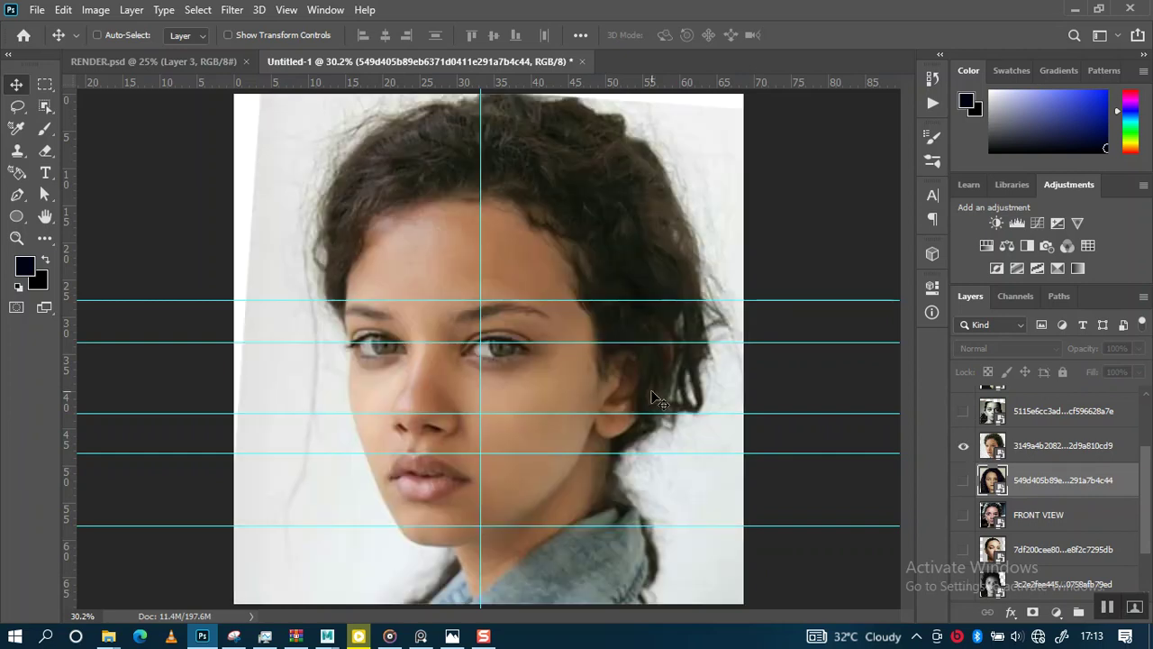
click(1016, 448)
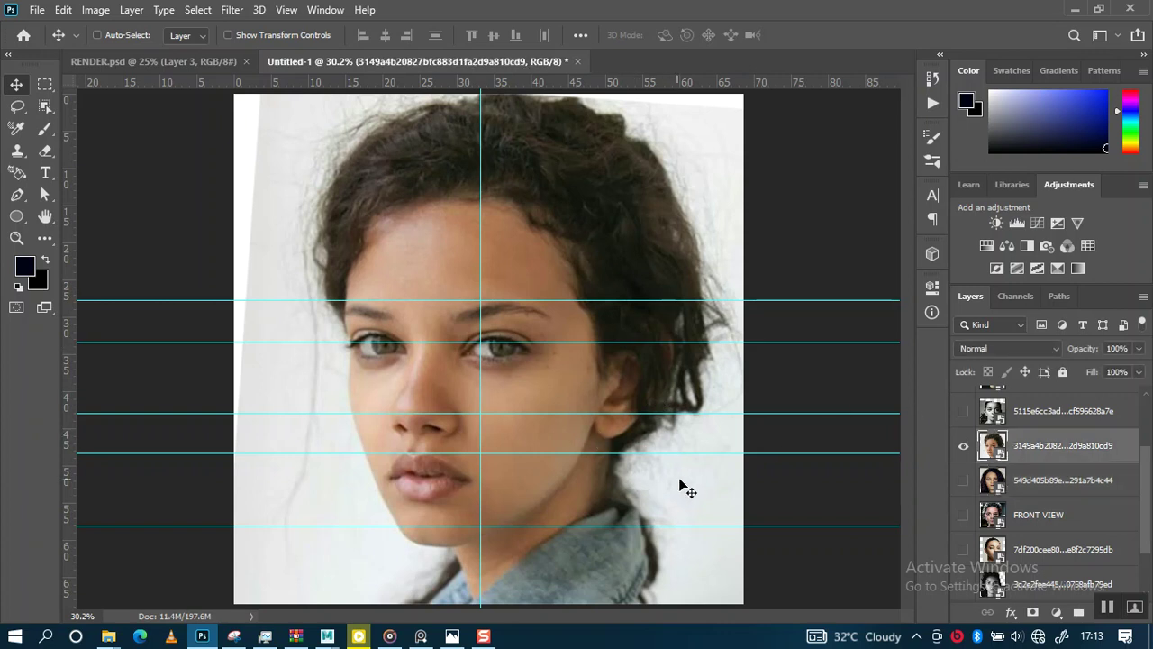
drag(628, 496, 642, 464)
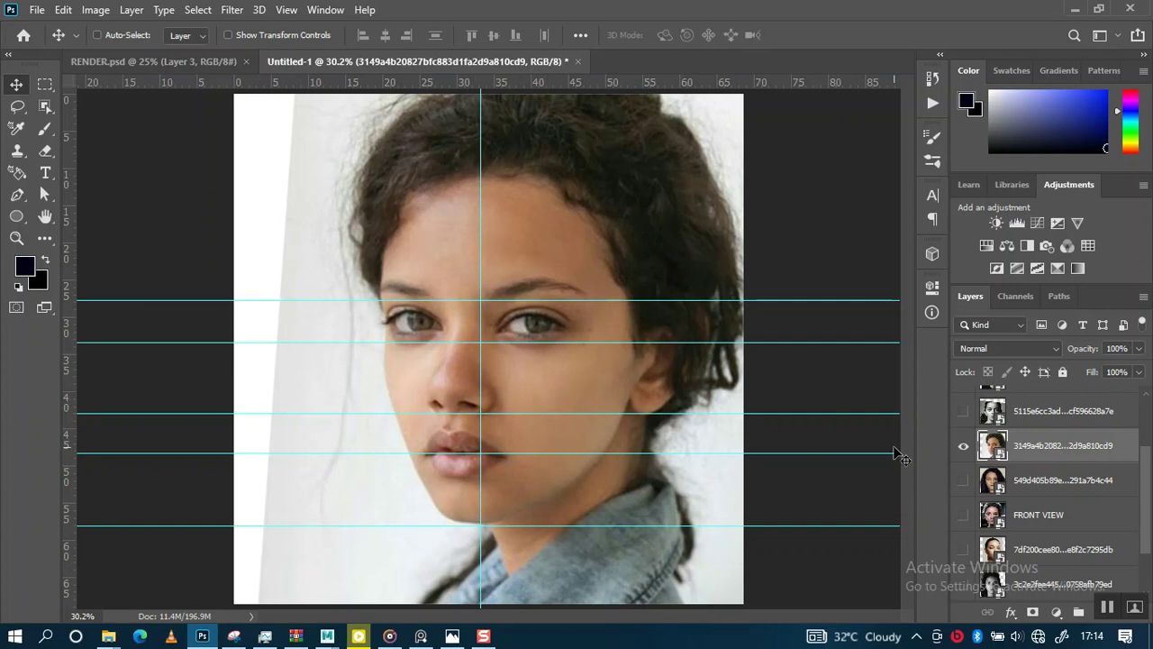
click(960, 455)
scroll(960, 455, up, 2)
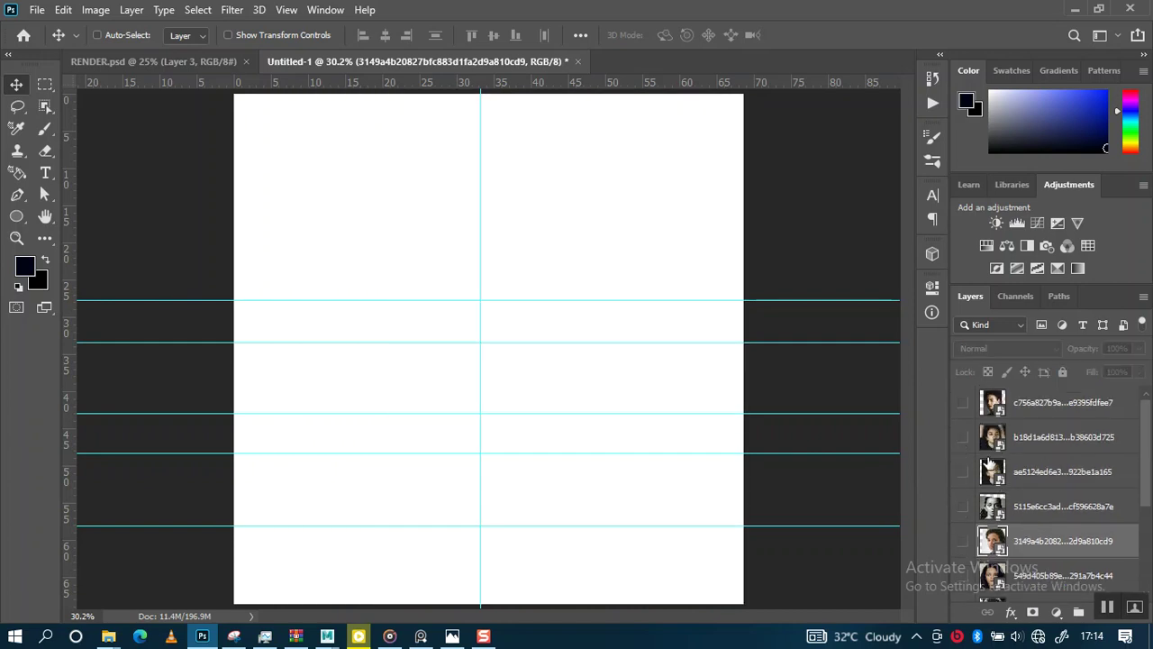
Show the dark-background portrait layer, scale it to 339.22%, and nudge its eyes, nose and mouth onto the guides
click(963, 402)
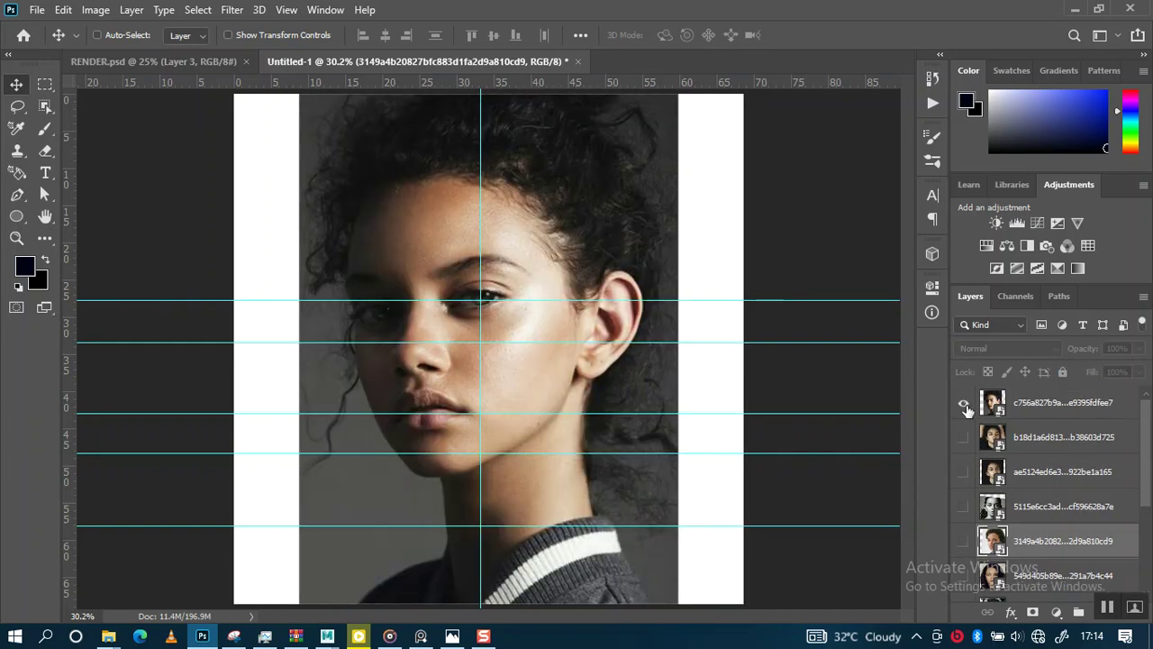
click(1011, 413)
drag(576, 388, 597, 428)
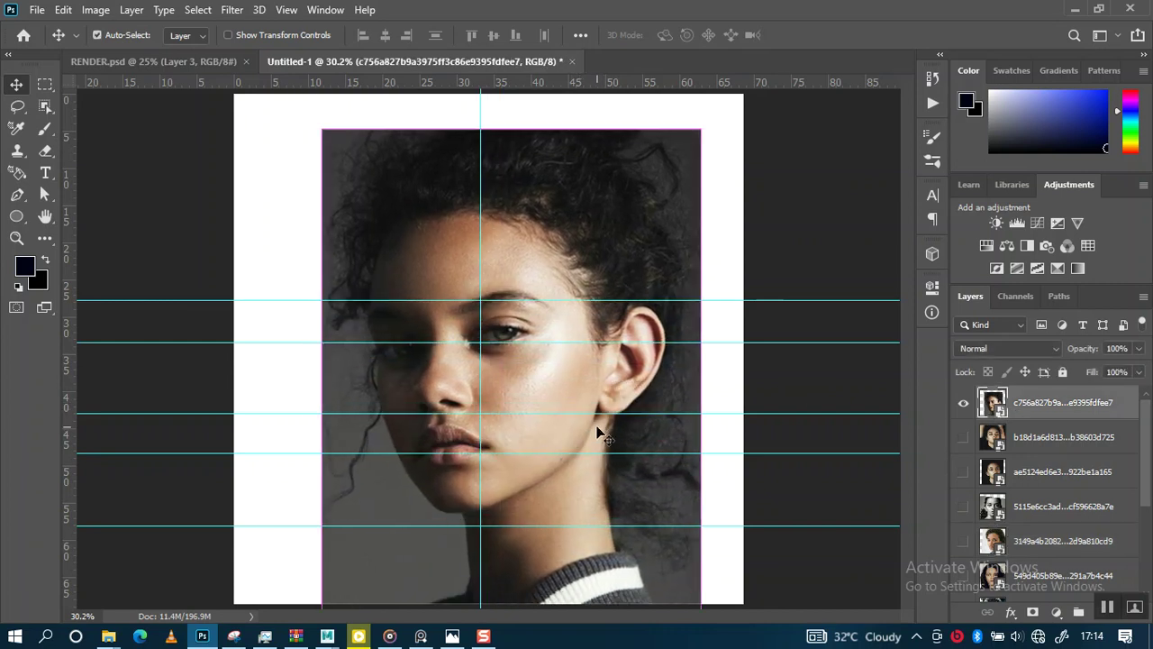
key(ctrl+t)
mouse_move(615, 510)
mouse_down()
mouse_move(636, 525)
mouse_move(626, 521)
mouse_up()
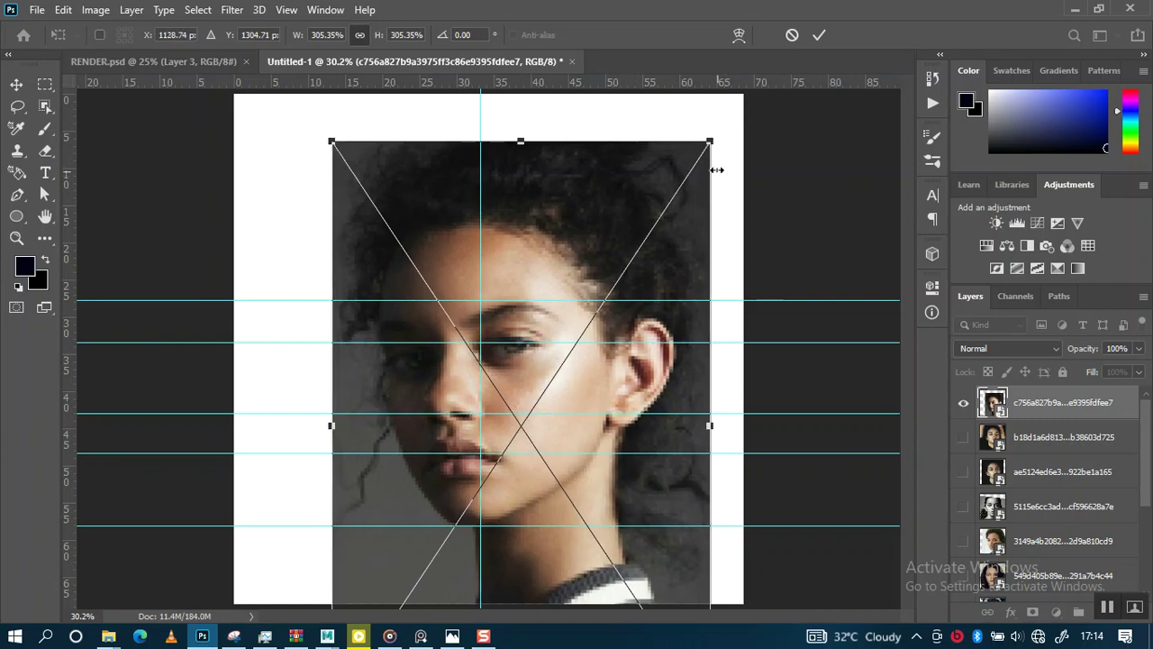
drag(712, 143, 731, 110)
drag(671, 393, 653, 362)
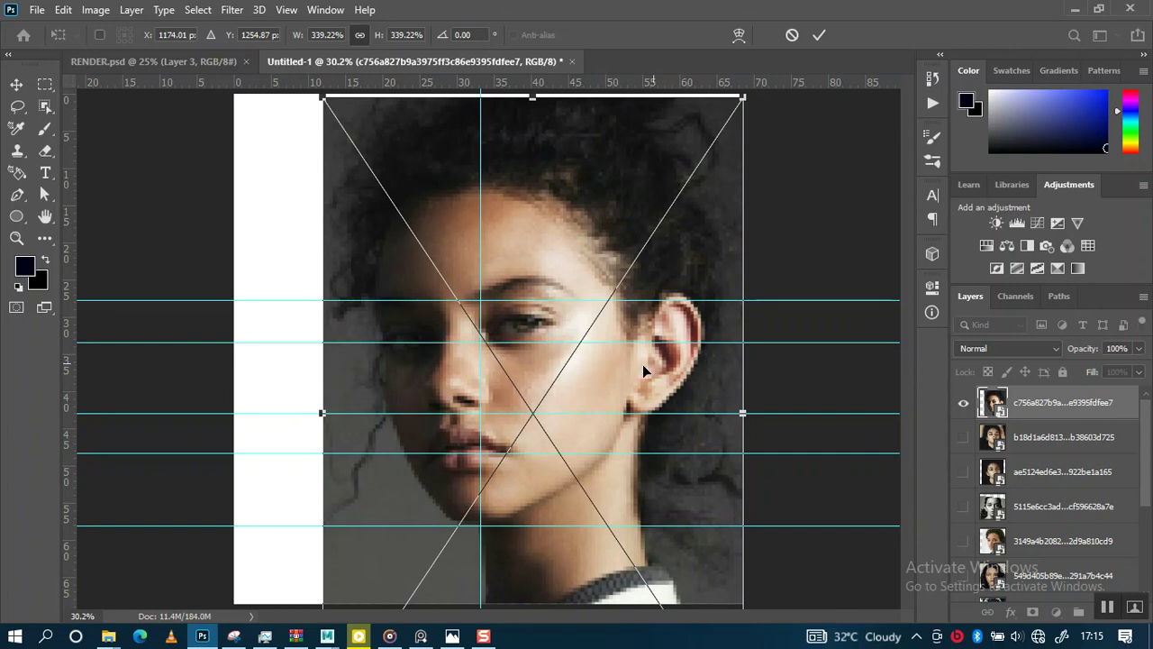
key(shift+Down)
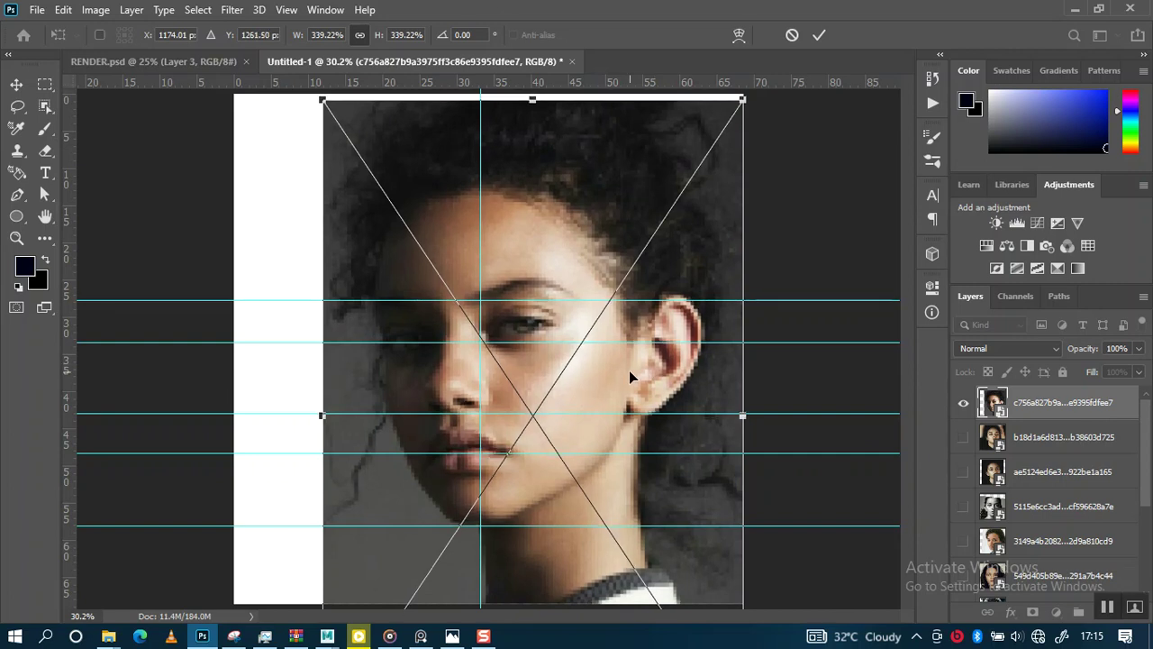
key(shift+Down)
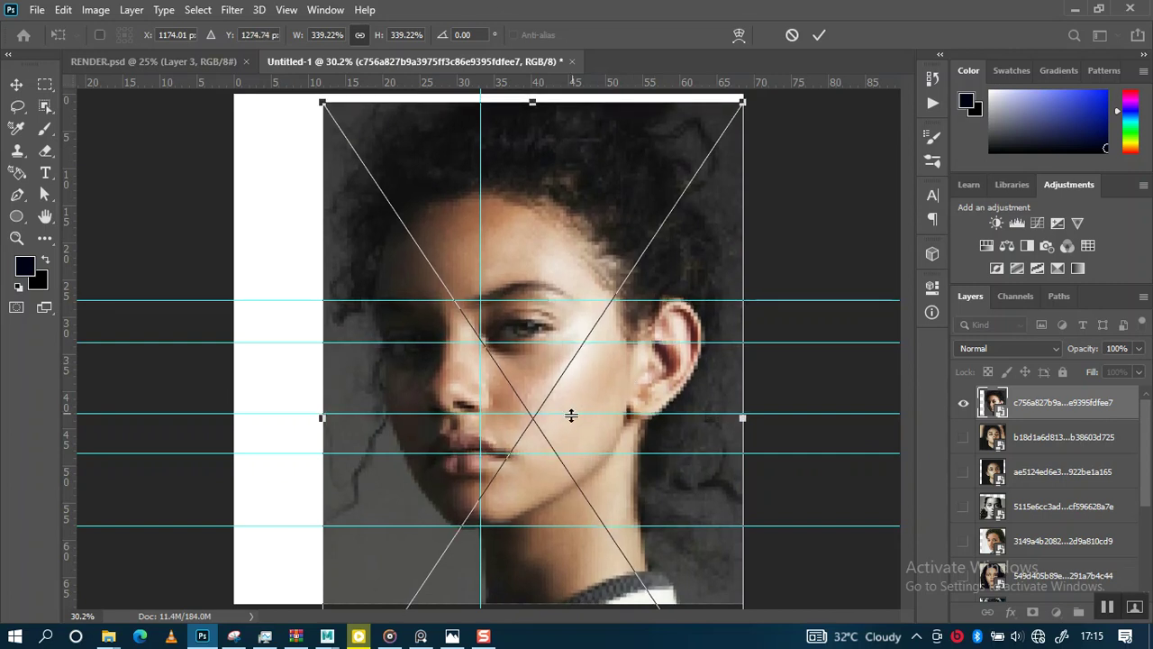
key(shift+Up)
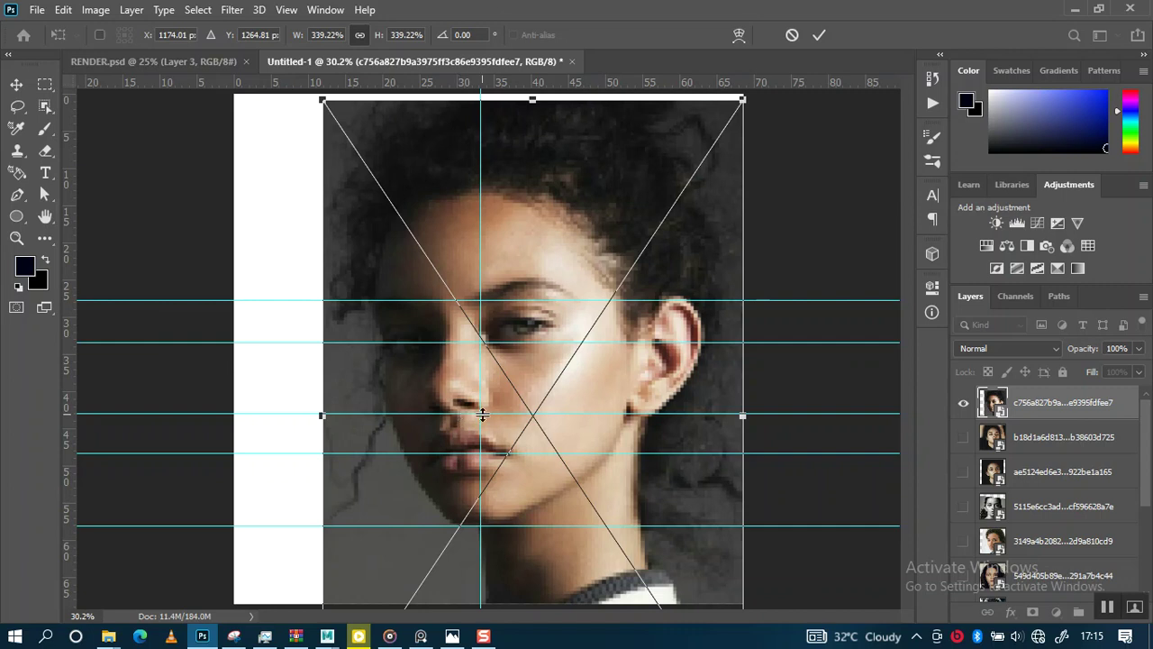
key(Return)
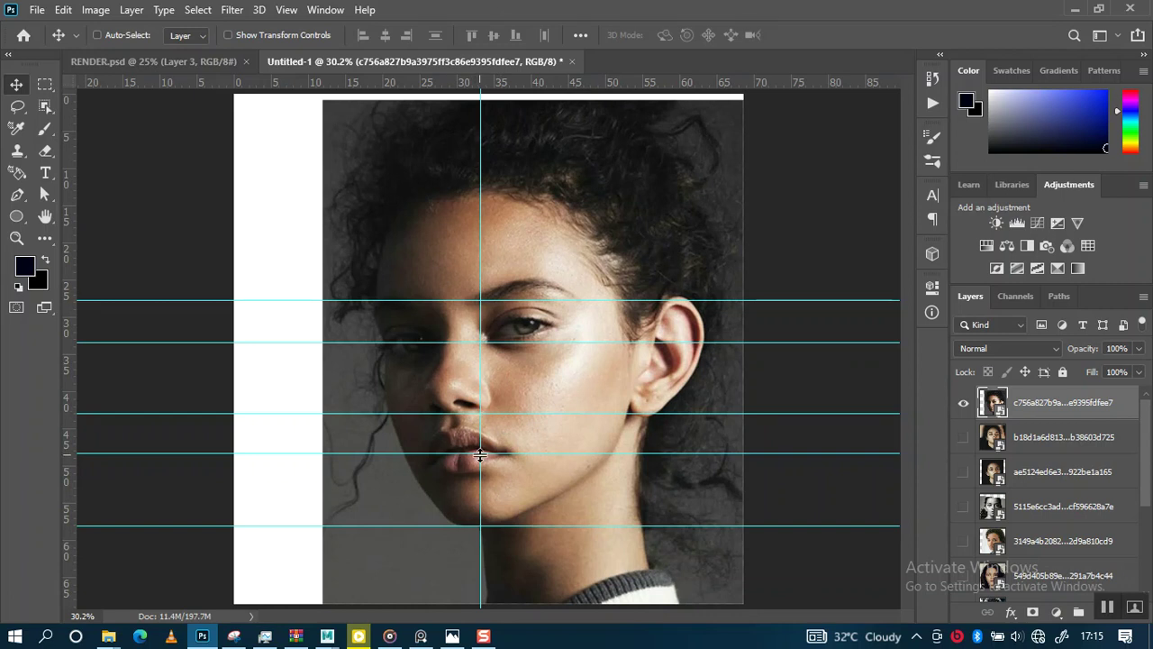
Rotate the dark-background portrait about 3.6° so the face stands upright on the centre guide
key(ctrl)
key(ctrl+t)
drag(785, 273, 806, 283)
key(Return)
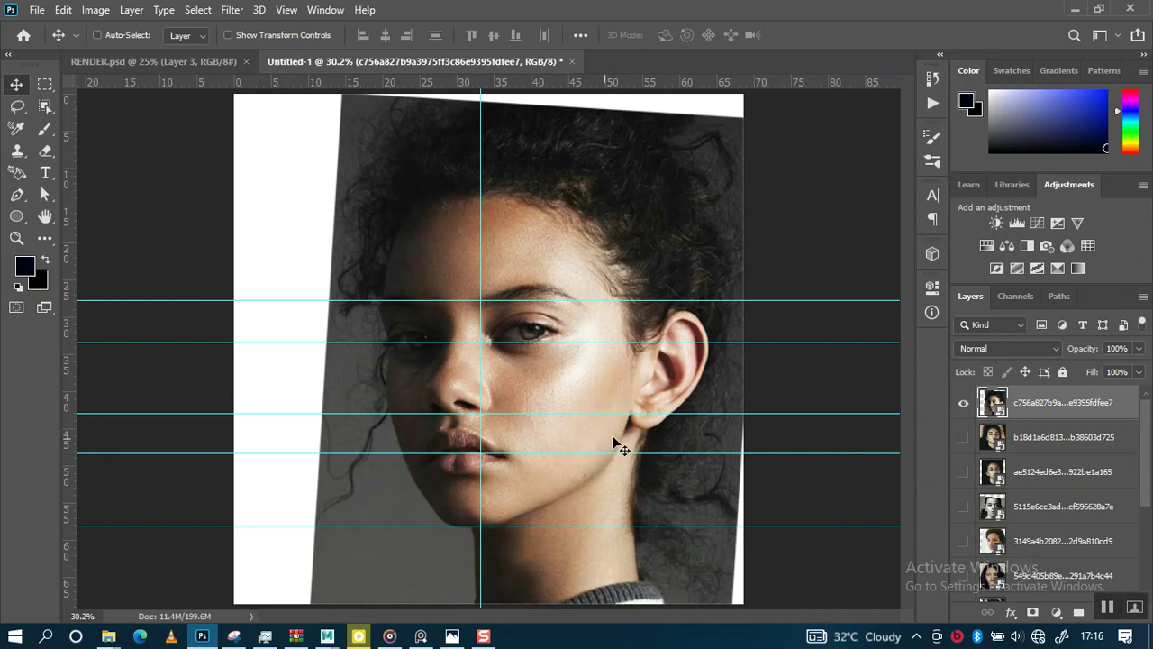
Hide the dark-background portrait, then show and select the arms-raised photo and move it toward the guides
click(963, 403)
click(964, 437)
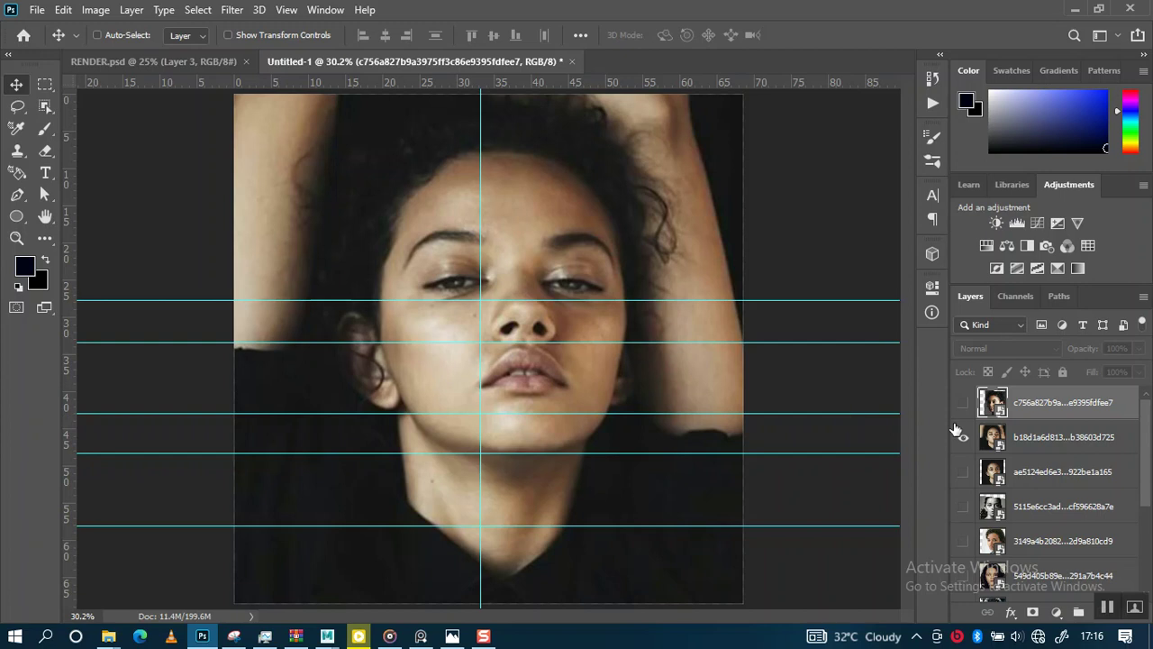
click(1016, 440)
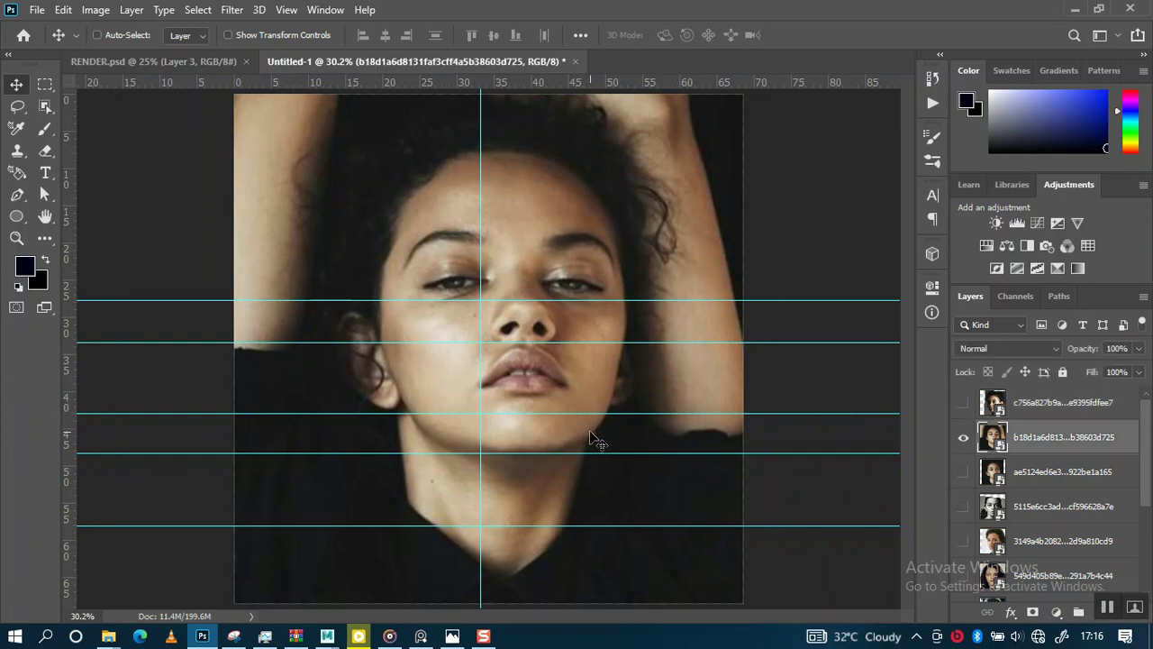
drag(592, 438, 546, 523)
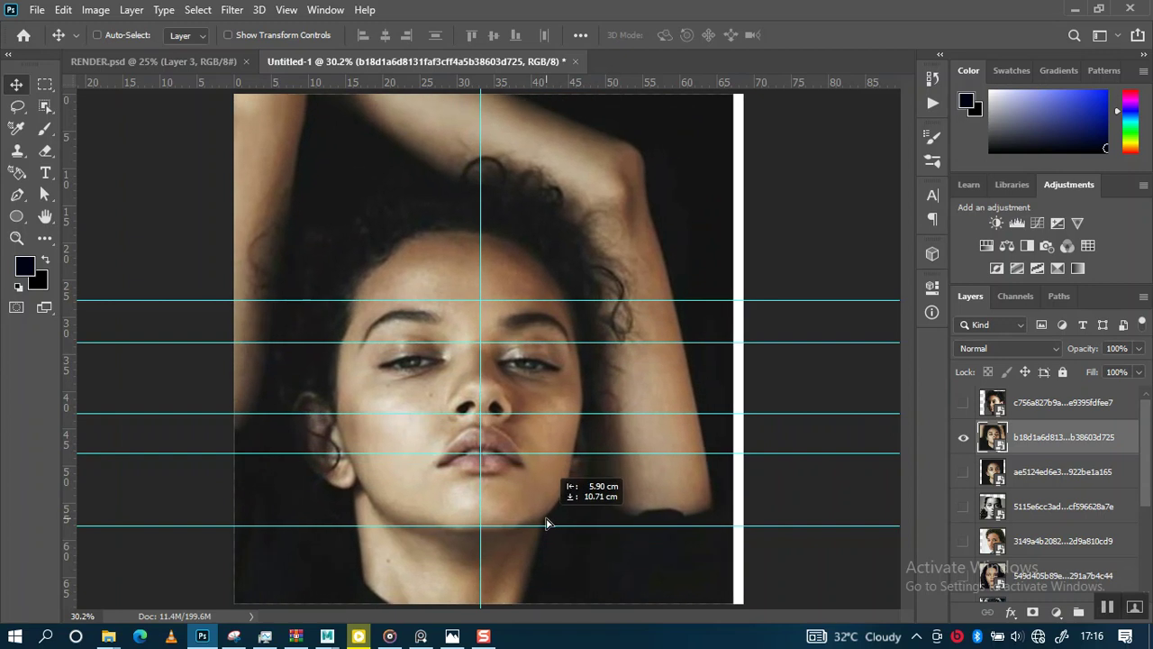
Enlarge the arms-raised photo to 580.07% with its features on the guides, then hide it
key(ctrl+t)
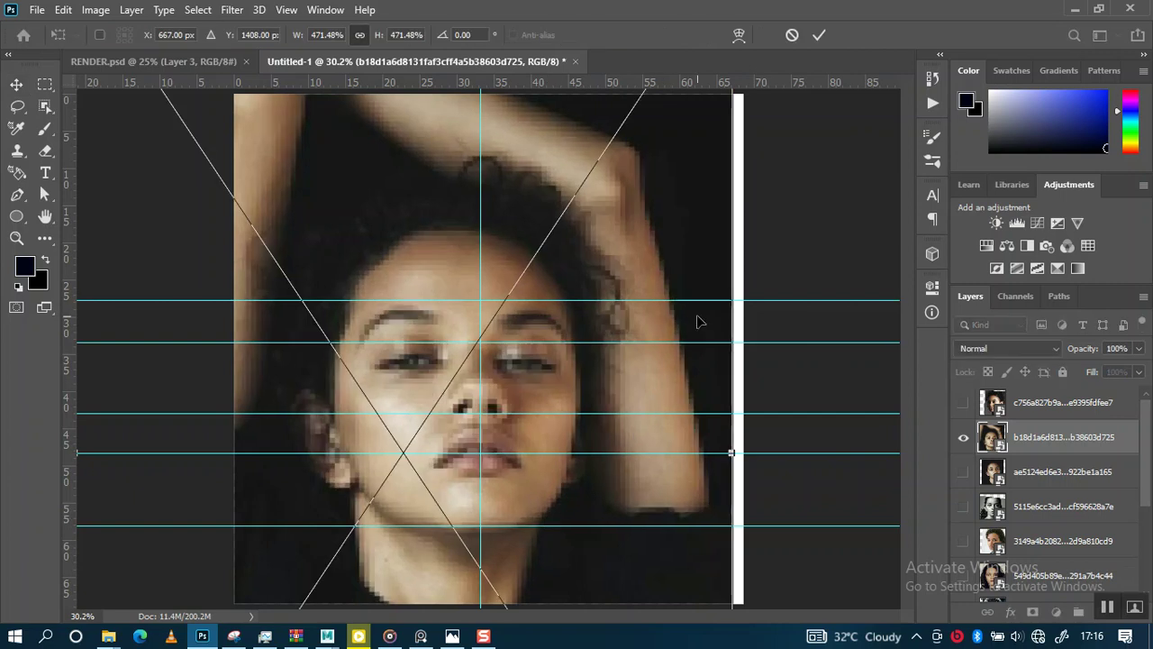
key(ctrl+minus)
key(ctrl+minus)
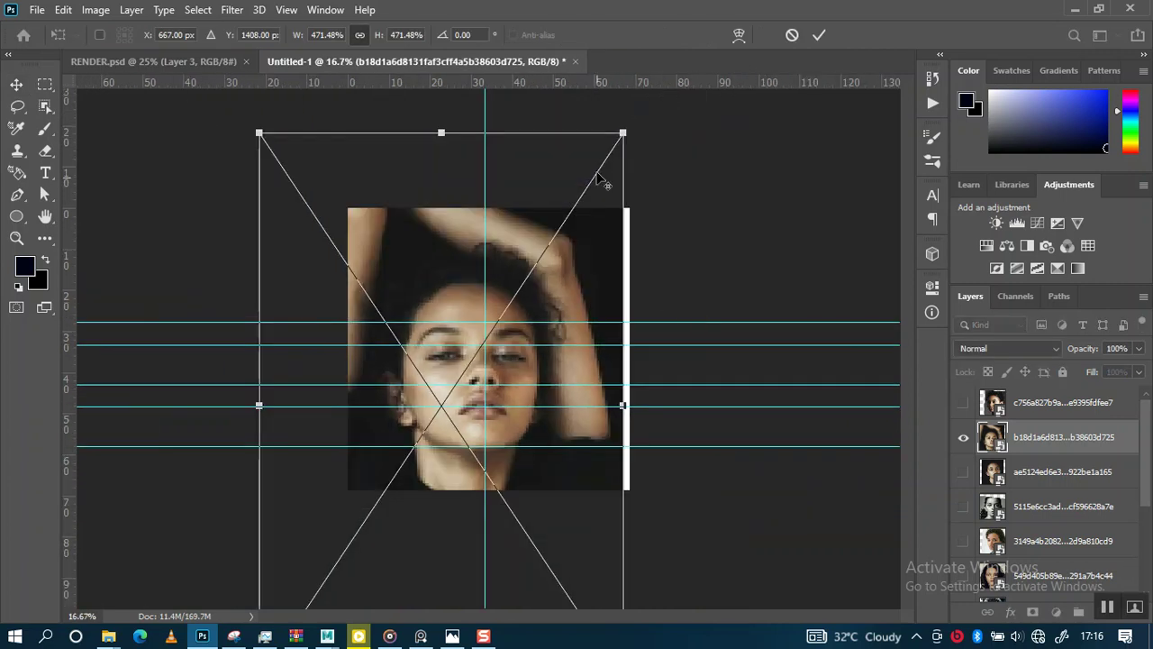
drag(623, 133, 721, 103)
mouse_move(550, 375)
mouse_down()
mouse_move(534, 355)
mouse_move(547, 360)
mouse_up()
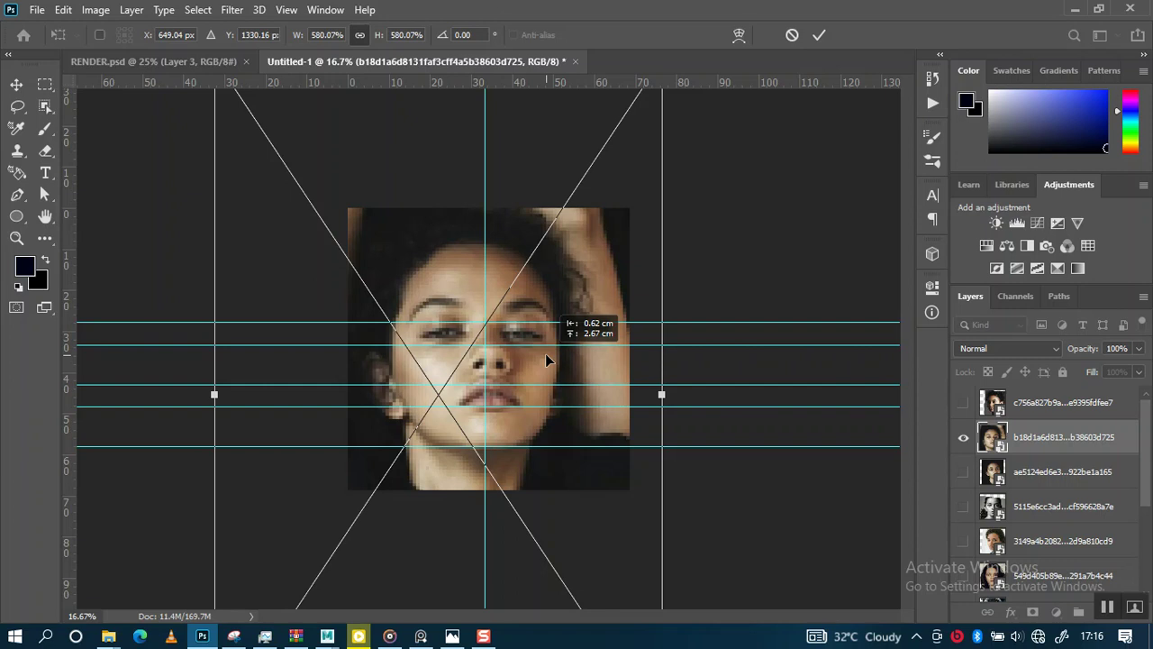
drag(547, 360, 547, 360)
key(Return)
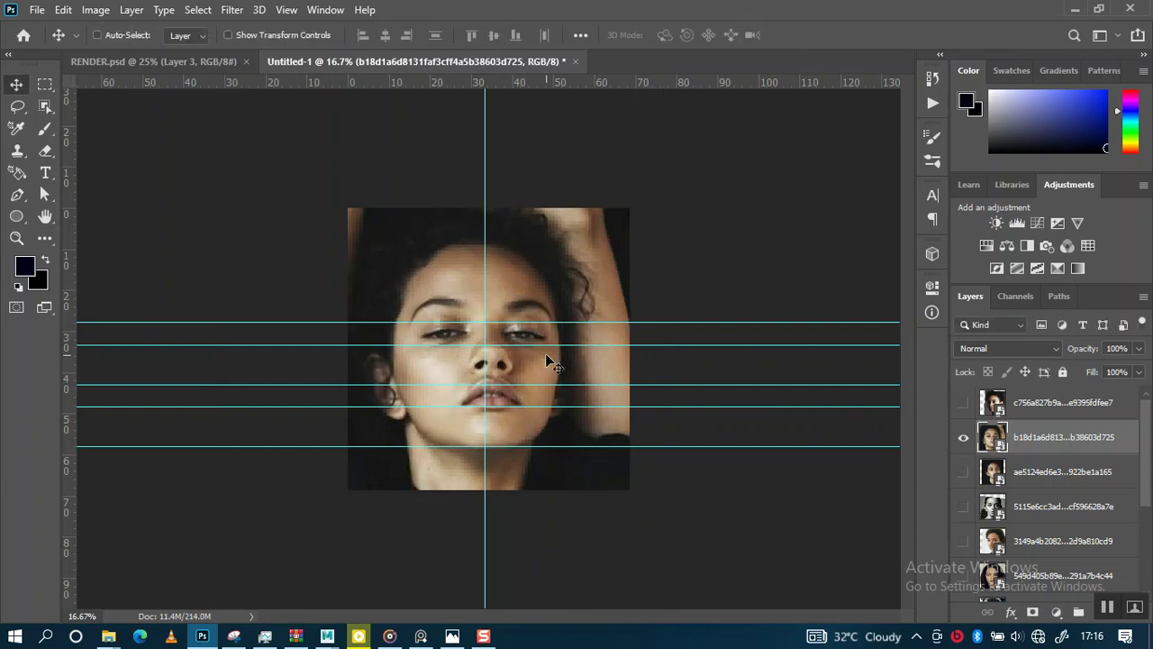
key(ctrl+0)
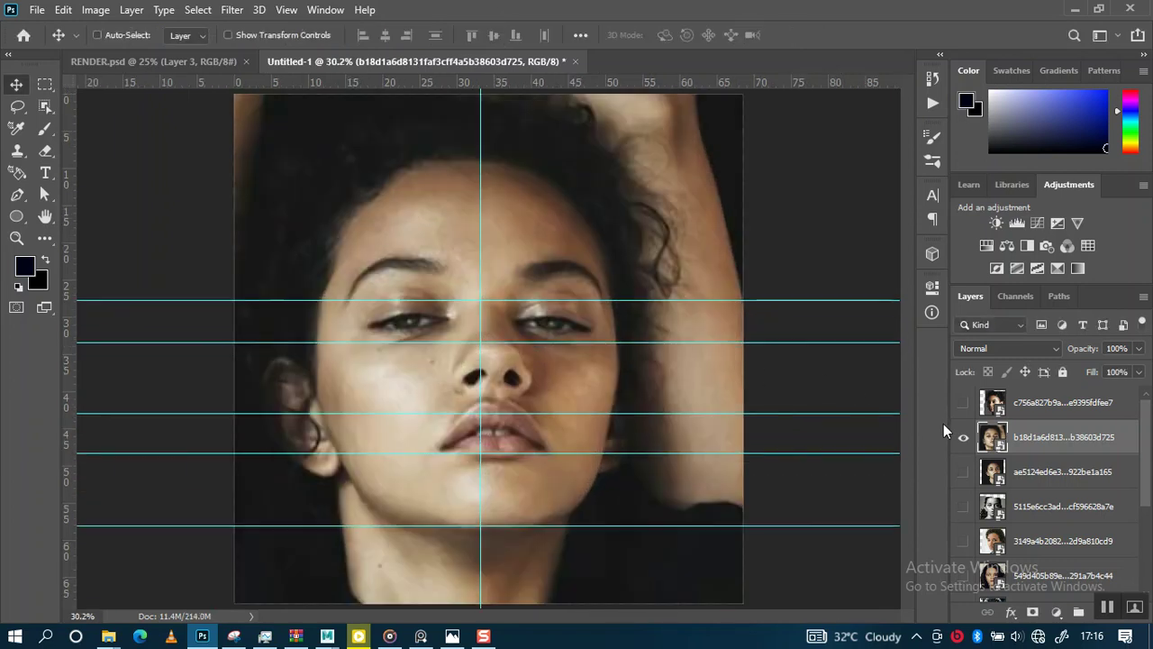
click(964, 437)
Select the black-and-white profile photo layer and make it the only visible portrait
scroll(969, 504, down, 2)
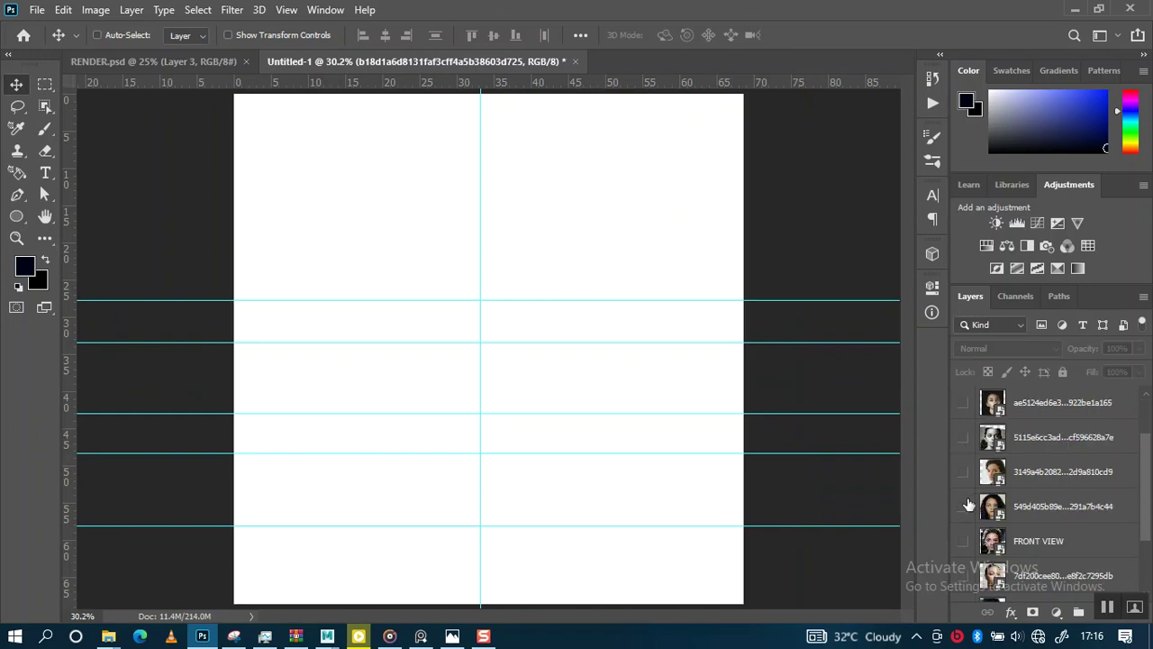
scroll(969, 505, down, 3)
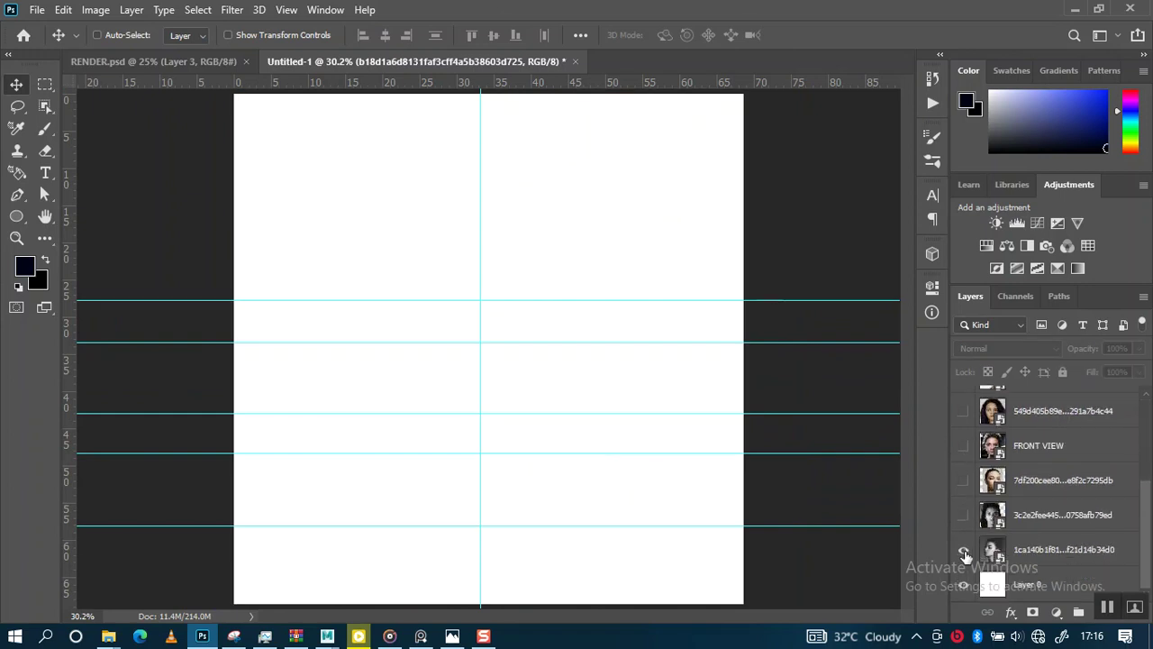
click(963, 550)
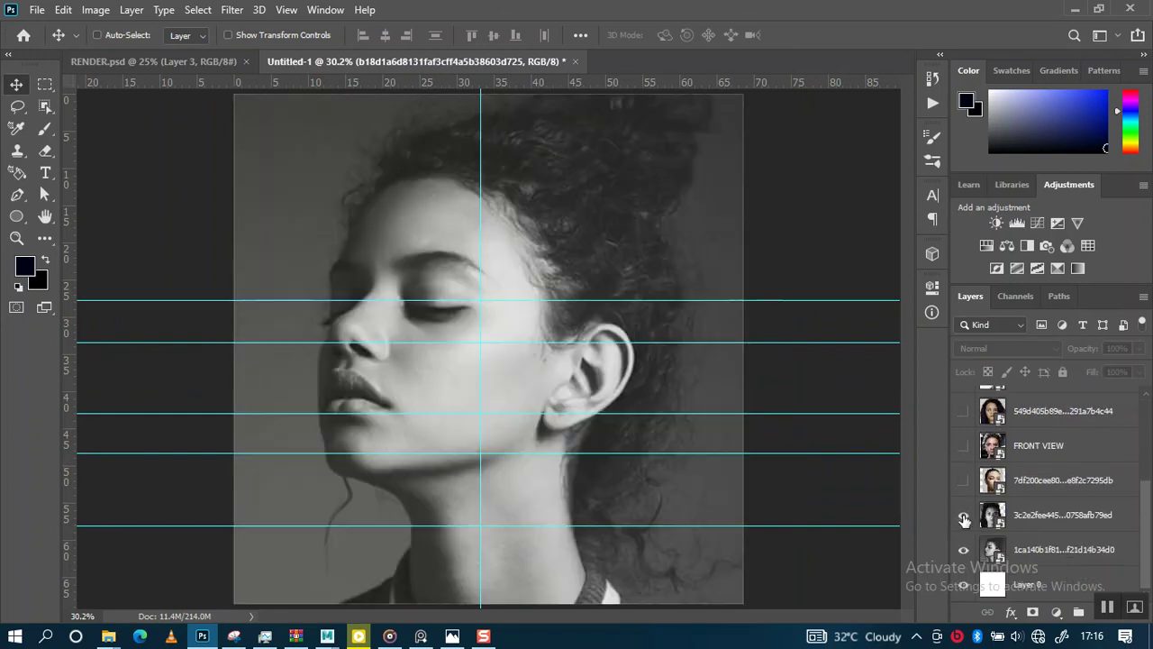
click(963, 516)
click(963, 515)
click(964, 550)
click(1008, 556)
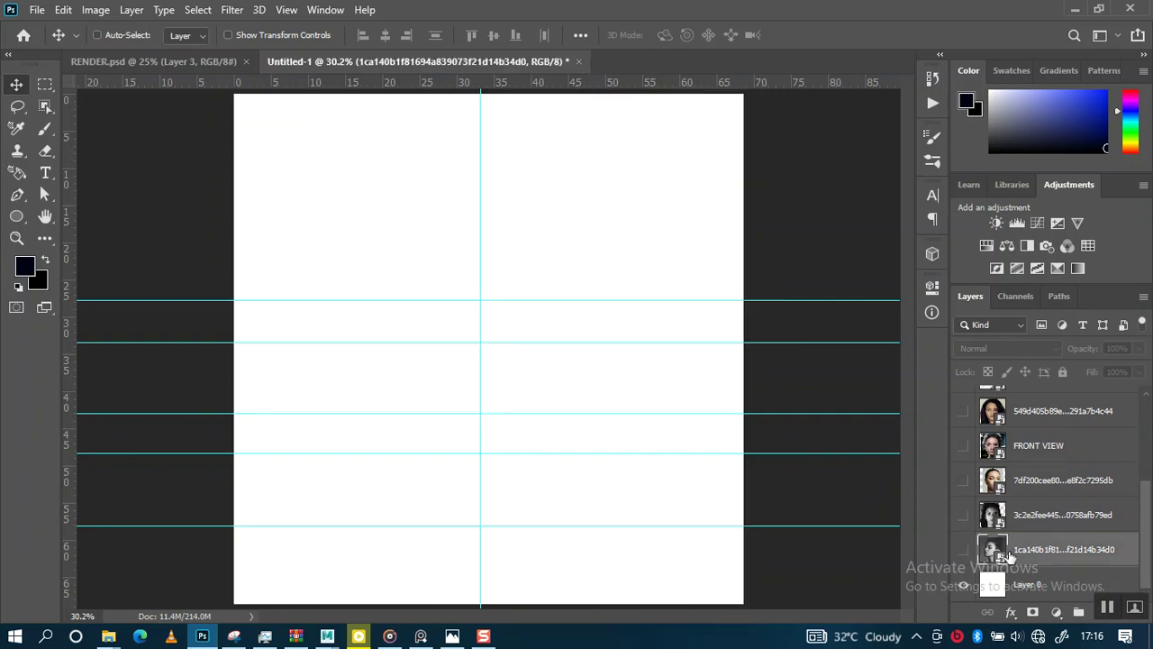
click(963, 550)
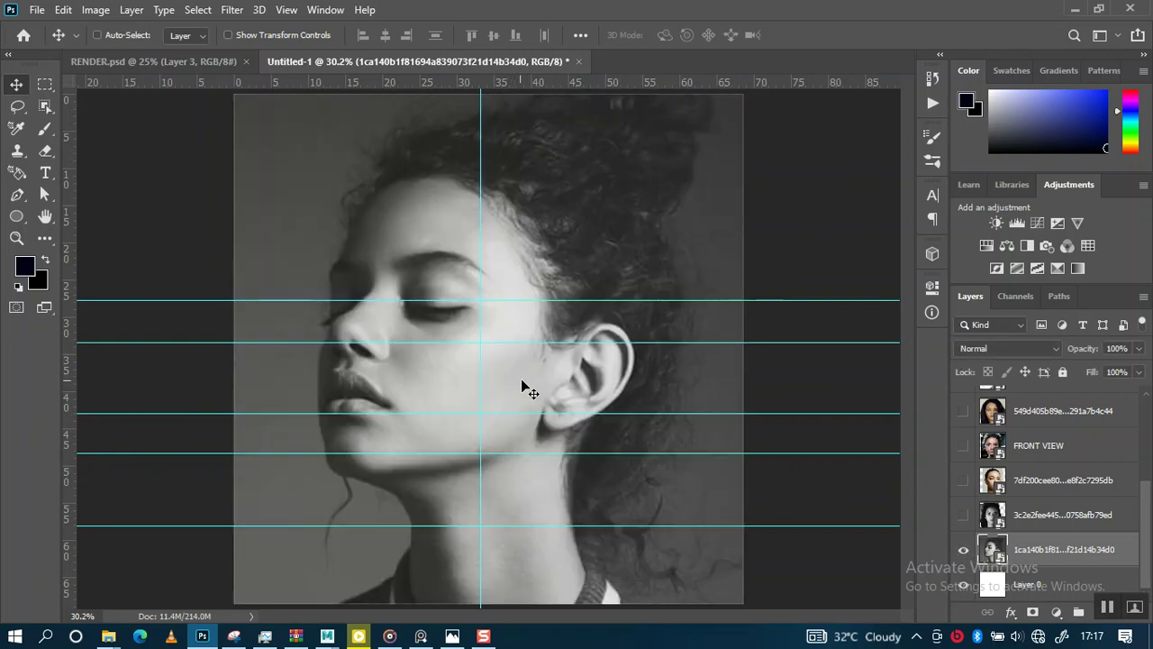
Rotate the profile photo about -9.66° and shift it right so her features sit on the guides
key(ctrl+t)
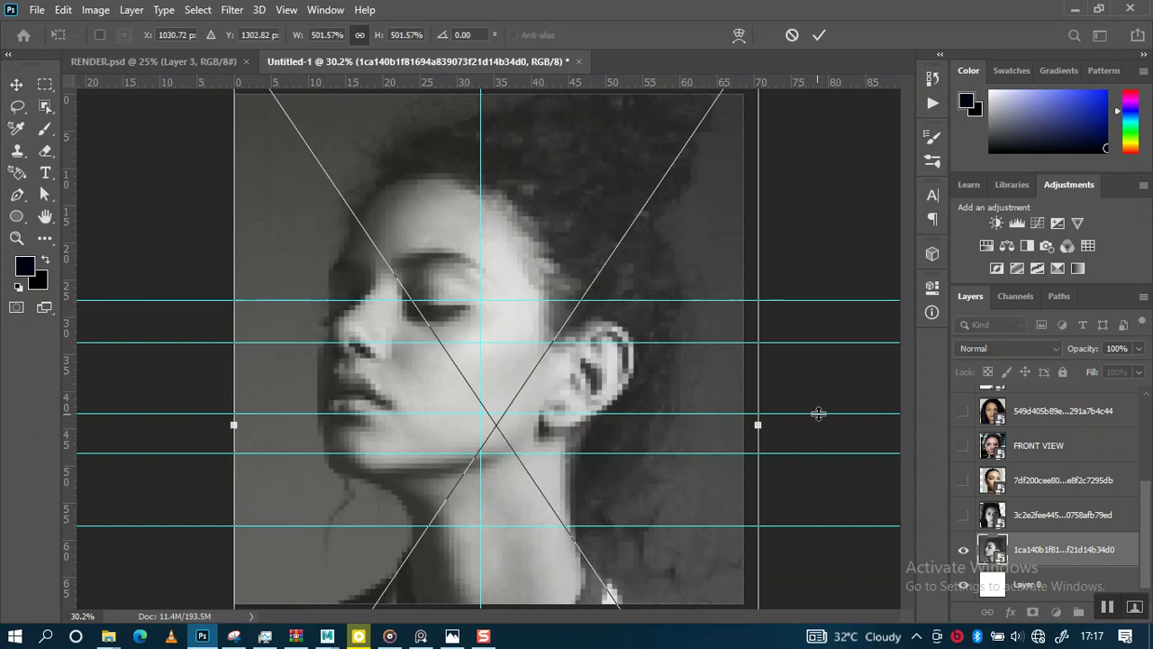
drag(818, 394, 823, 336)
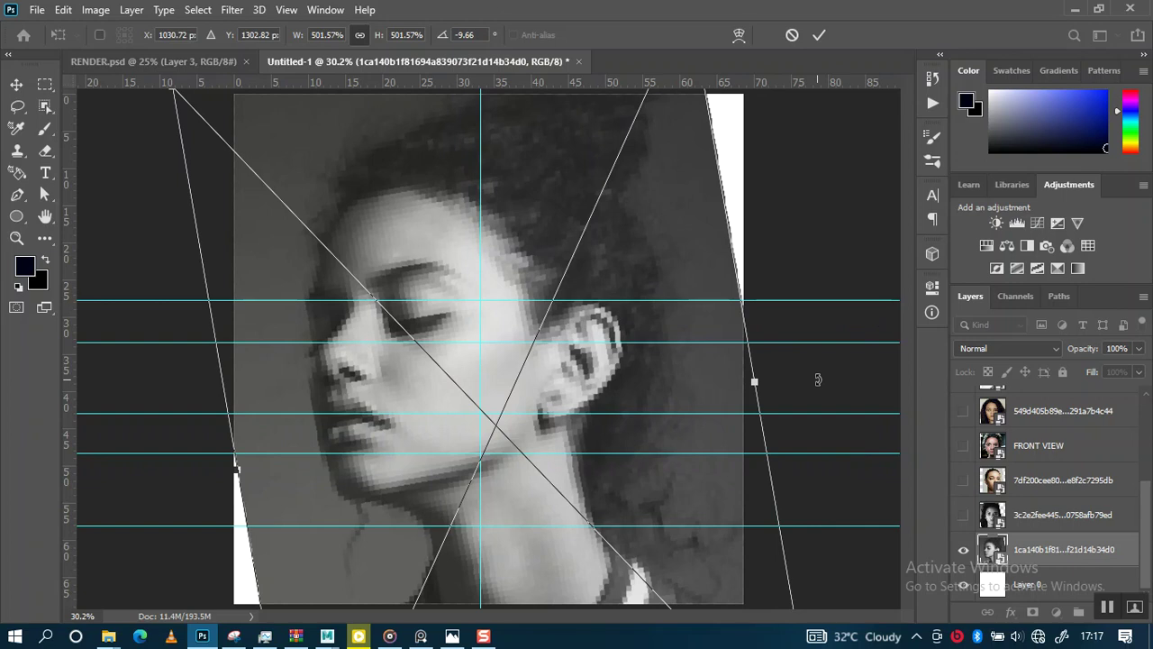
key(Return)
drag(603, 495, 653, 518)
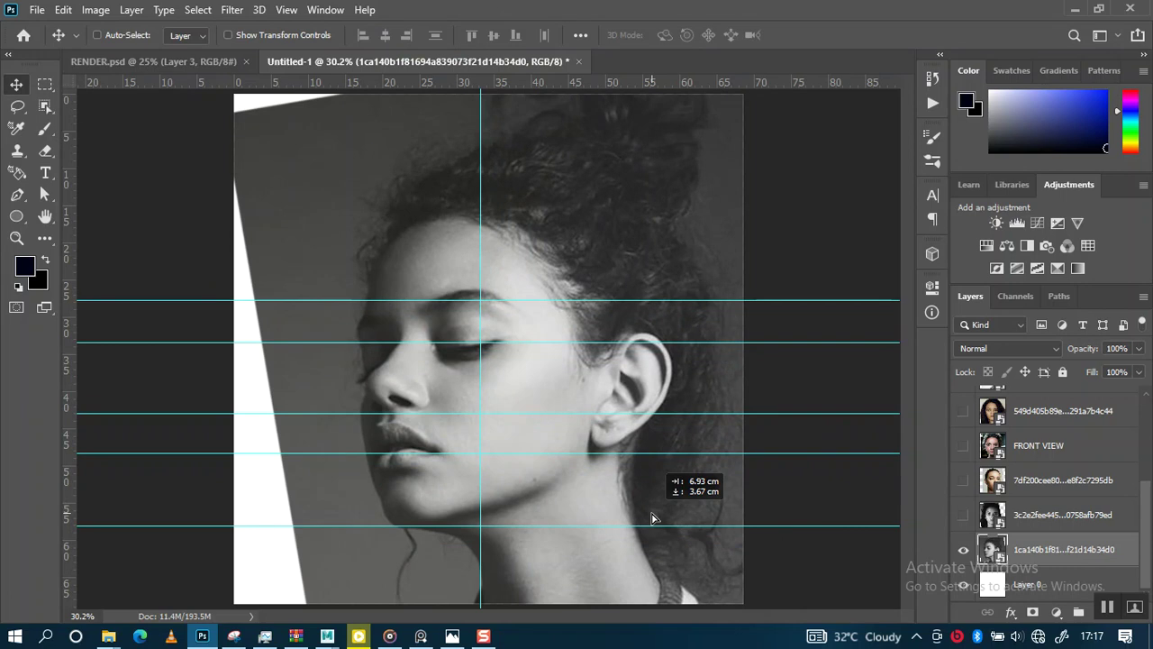
drag(653, 519, 637, 513)
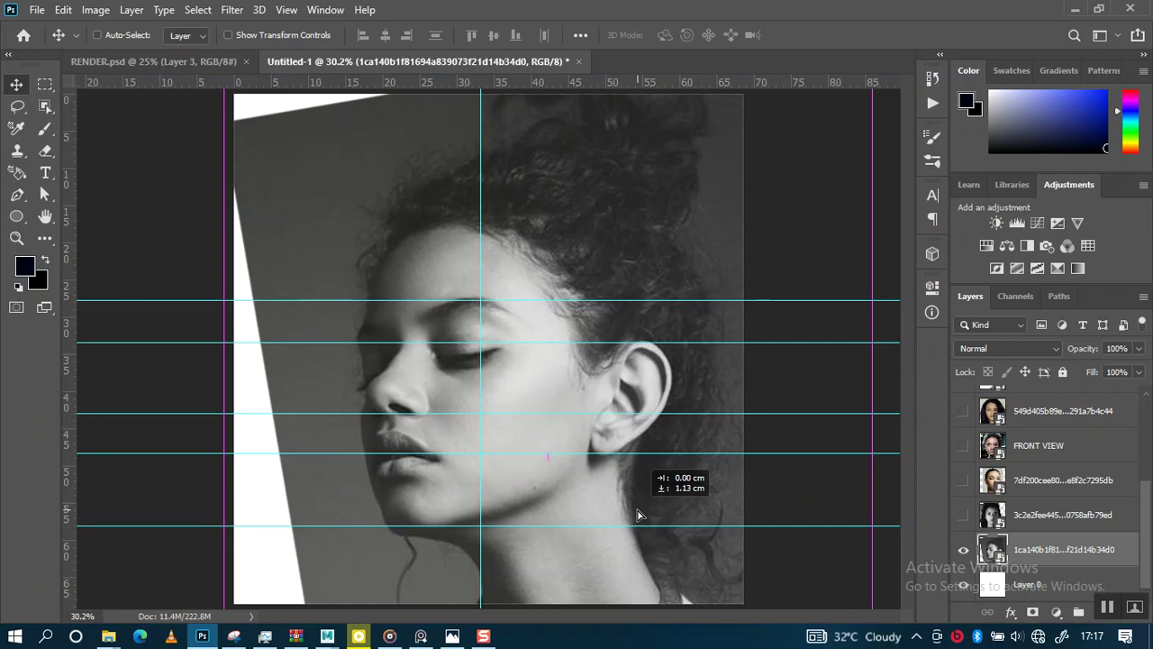
drag(637, 515, 639, 515)
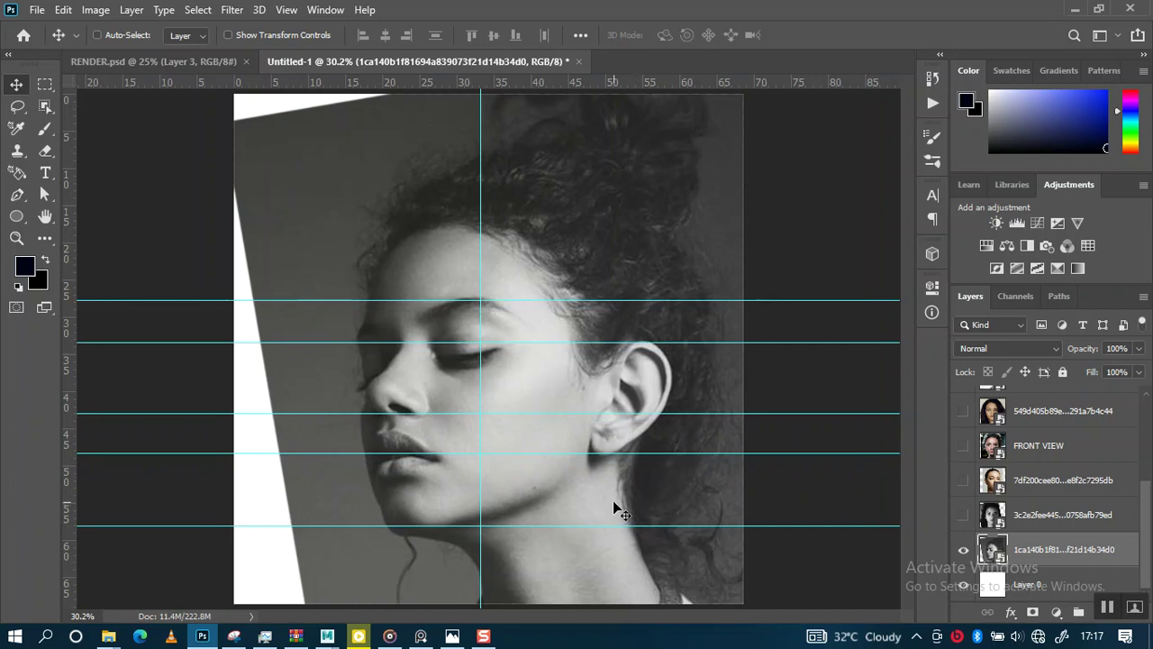
Try several resizes and moves of the profile photo, then discard the pending transform
key(ctrl+t)
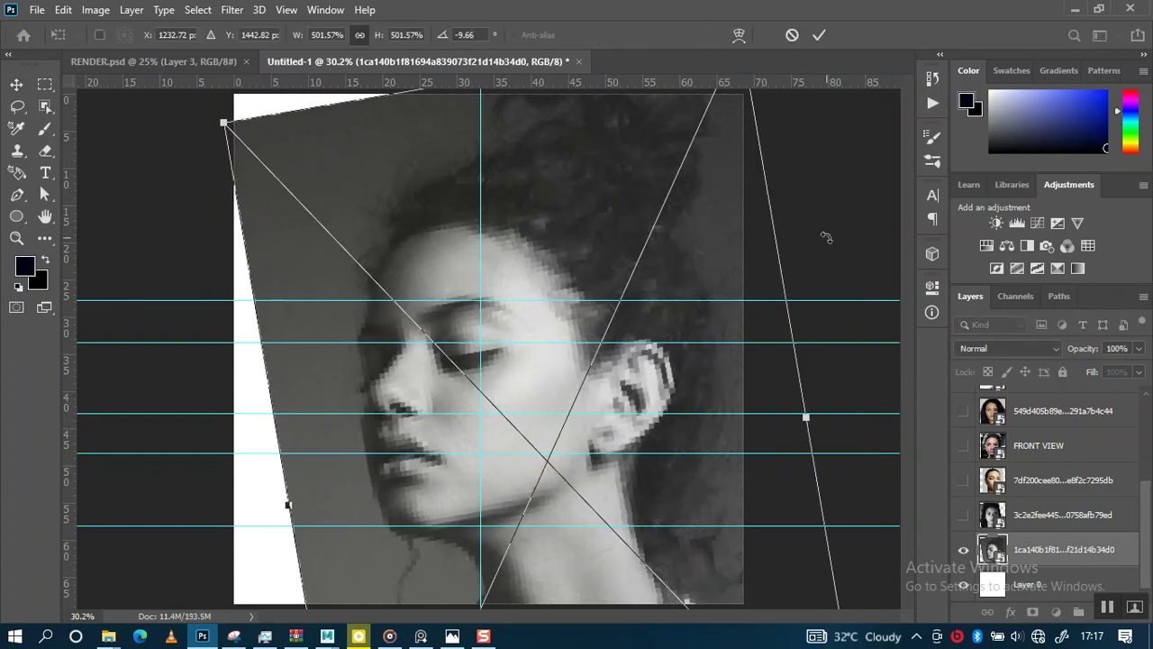
key(ctrl+minus)
key(ctrl+minus)
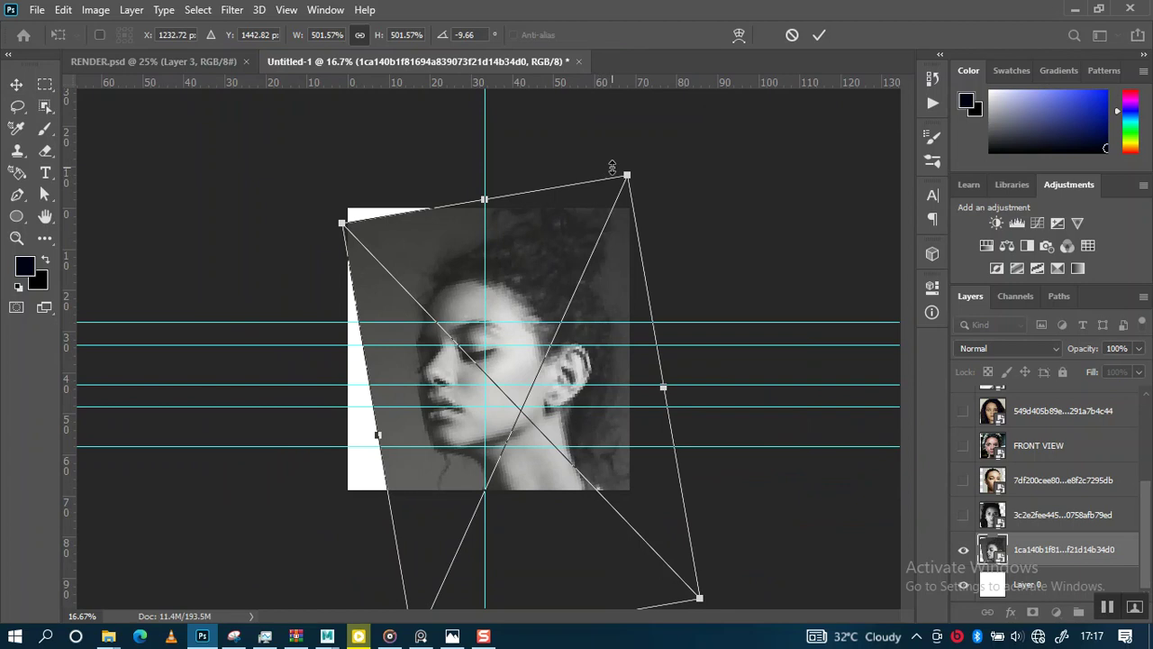
drag(627, 173, 742, 133)
mouse_move(567, 370)
mouse_down()
mouse_move(582, 359)
mouse_move(583, 370)
mouse_up()
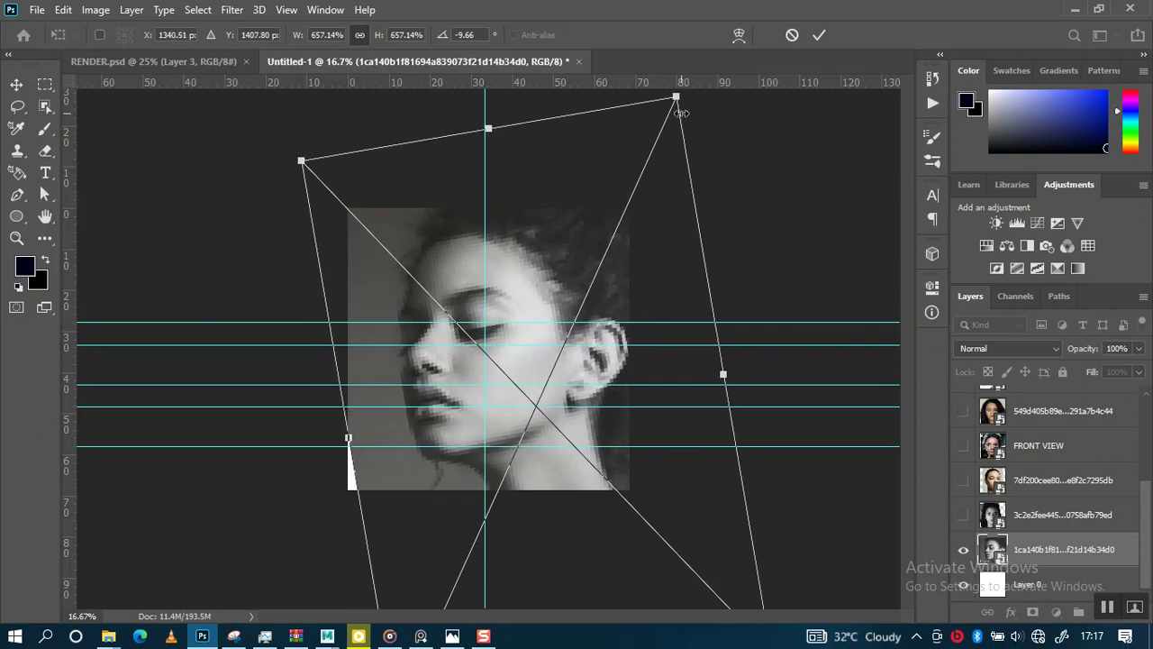
drag(678, 96, 692, 67)
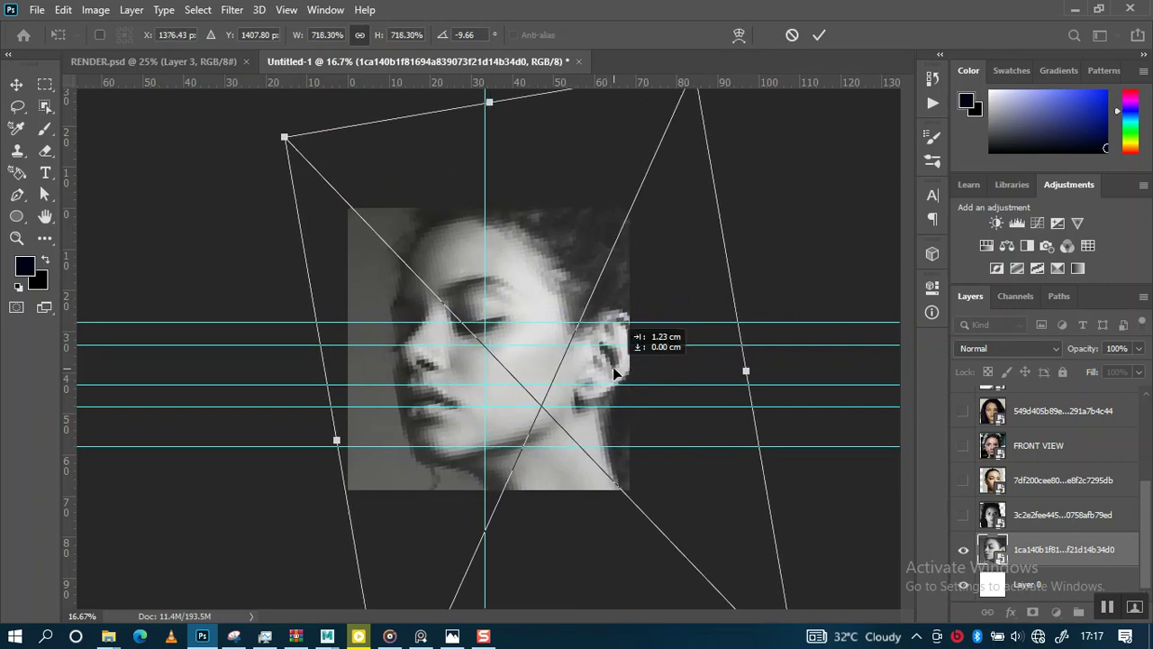
drag(614, 363, 627, 364)
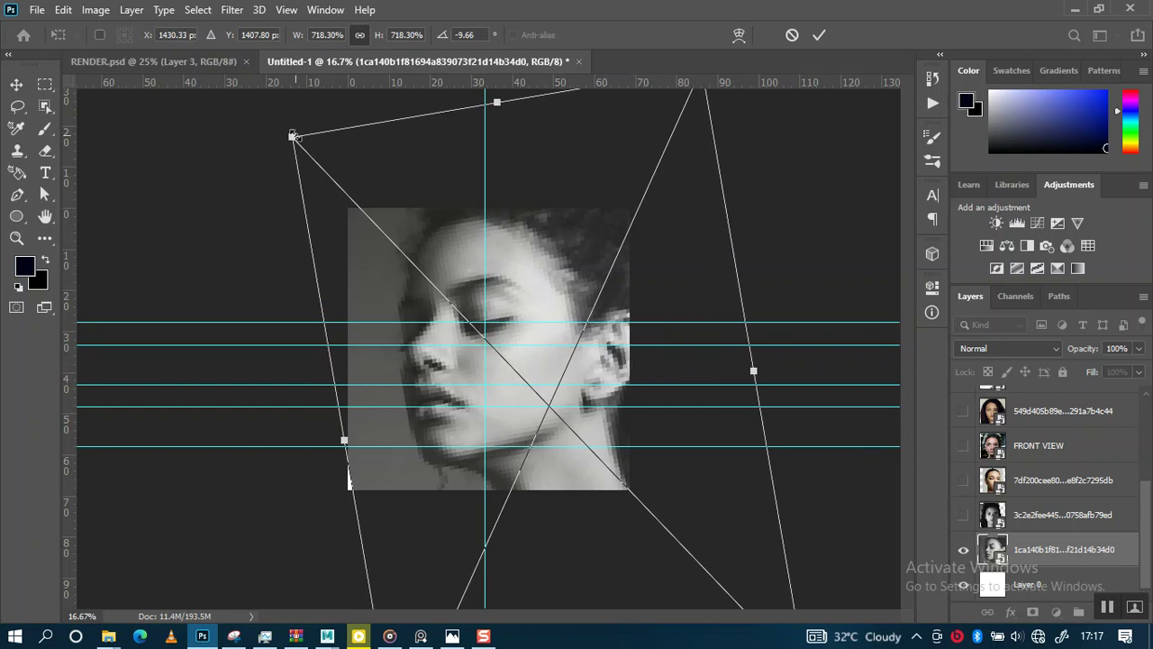
drag(293, 137, 299, 142)
mouse_move(564, 364)
mouse_down()
mouse_move(562, 383)
mouse_move(562, 364)
mouse_up()
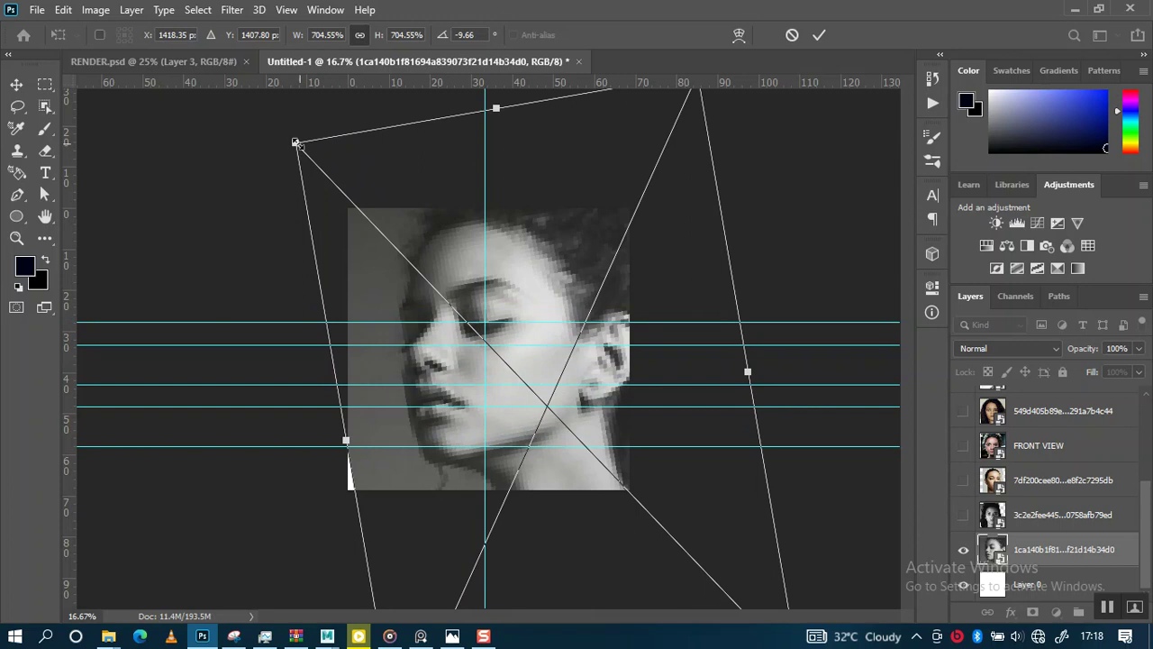
drag(297, 143, 311, 158)
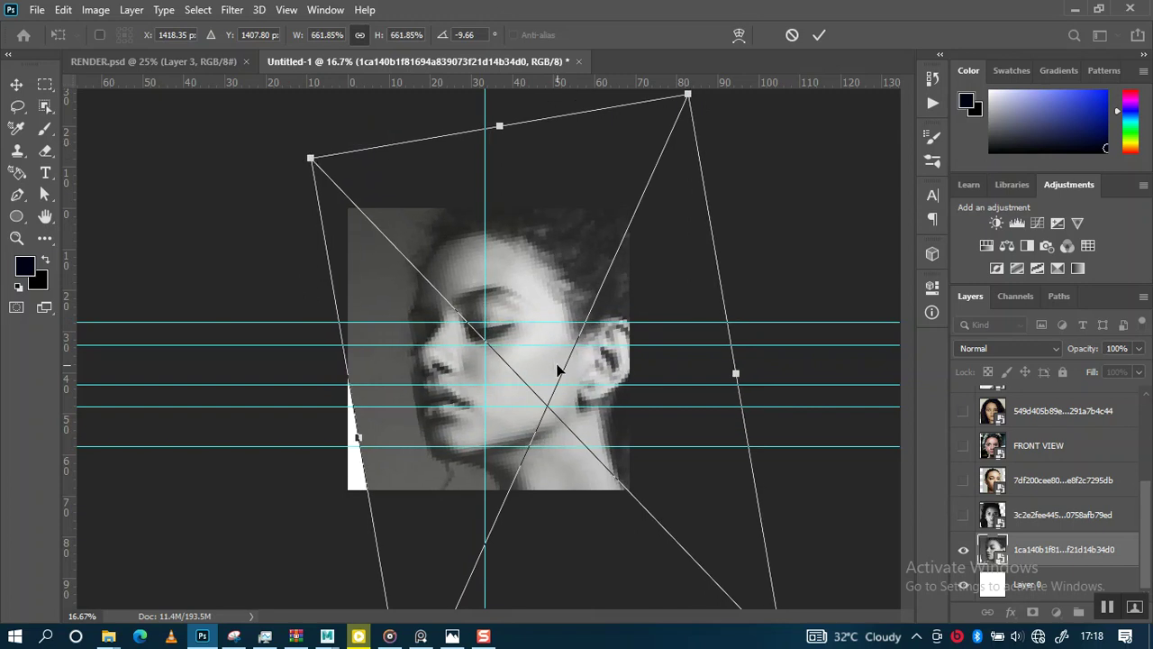
drag(559, 364, 558, 364)
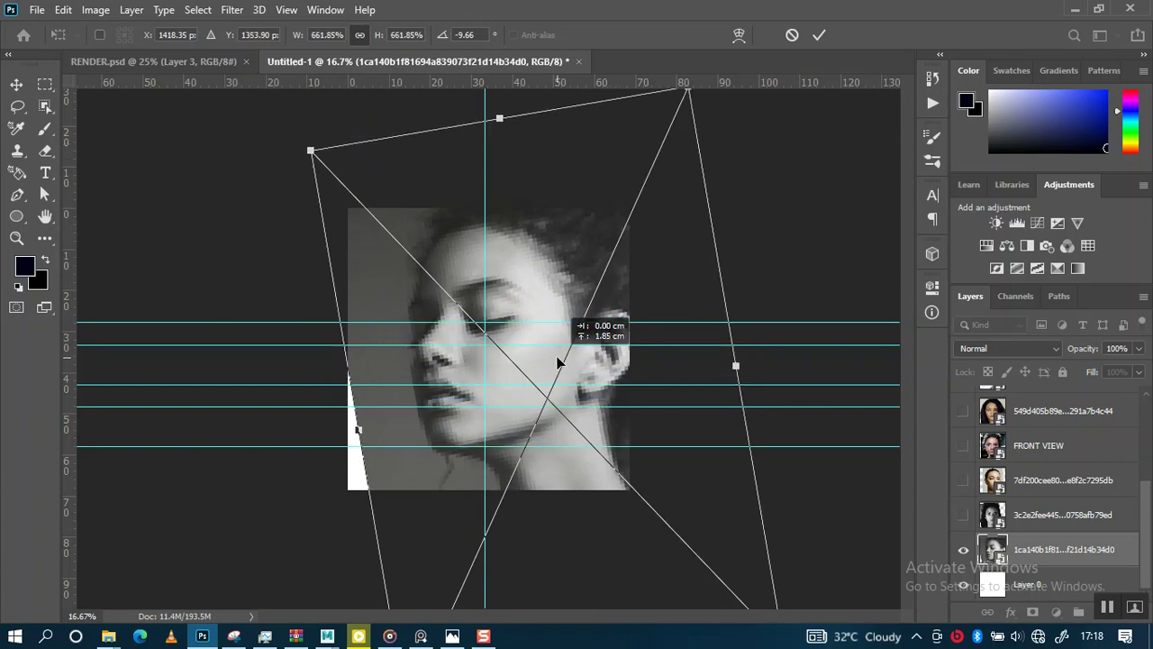
drag(558, 363, 559, 368)
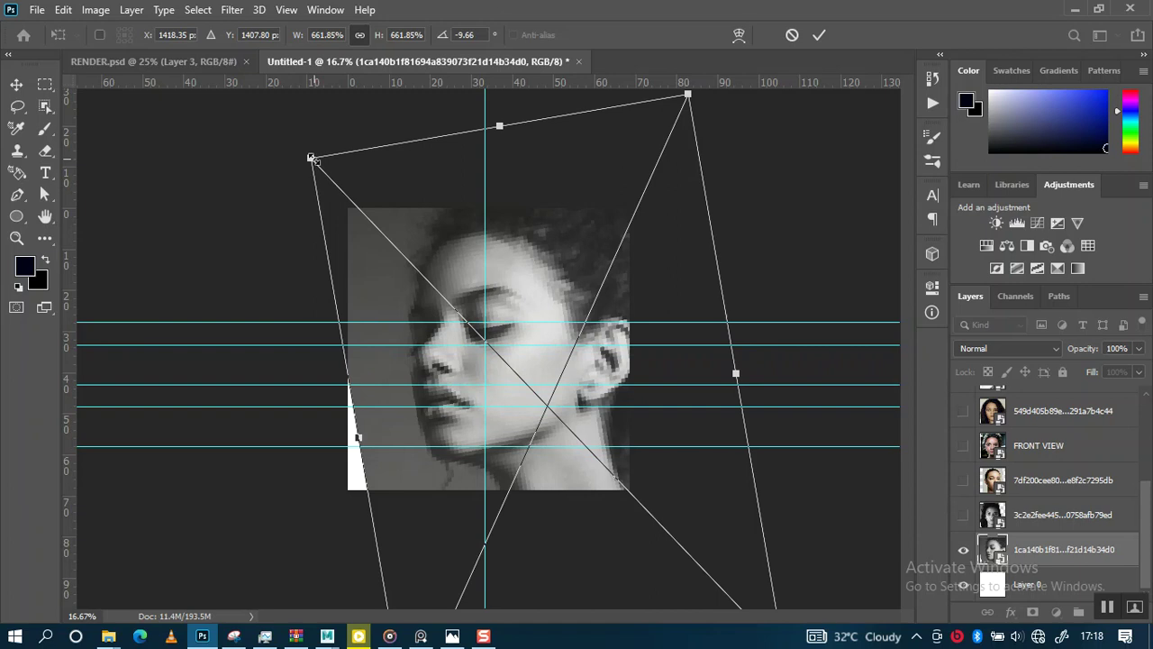
key(alt+space)
key(Escape)
key(Escape)
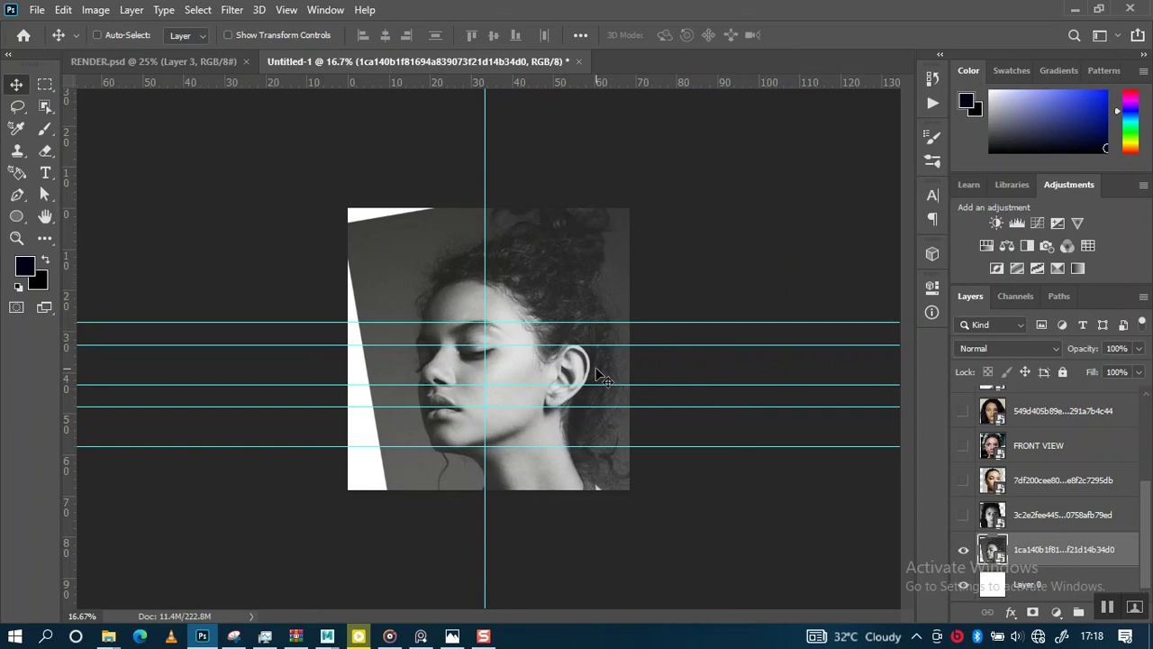
Scale the profile photo to about 513.65%, nudge it up onto the guides, and apply
key(ctrl+plus)
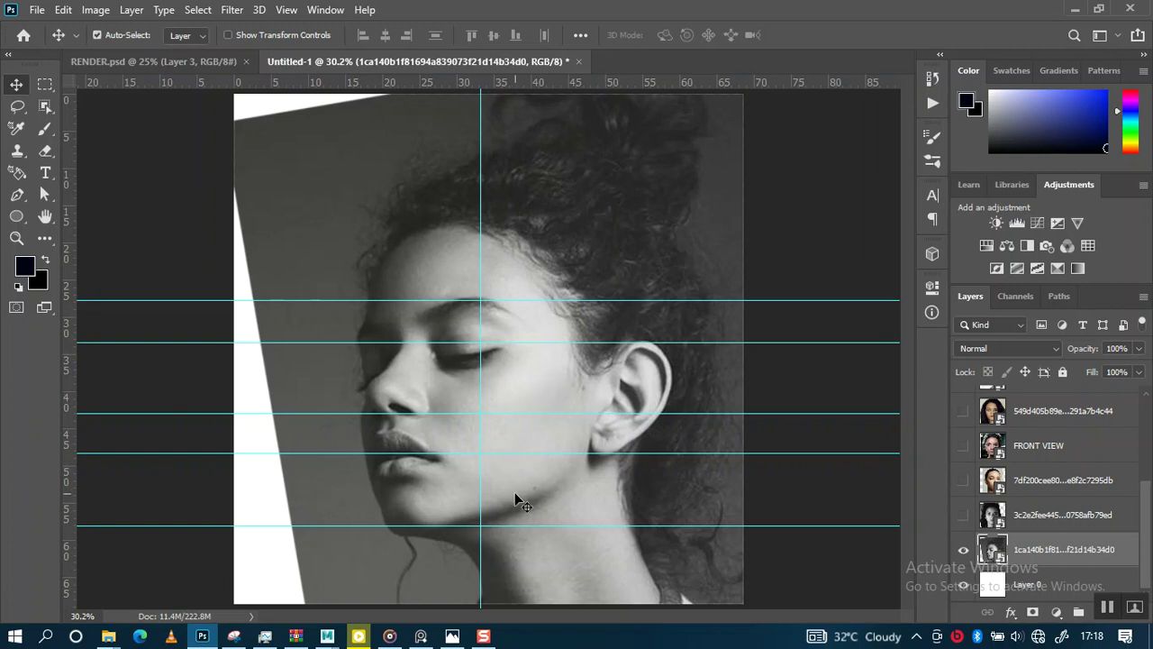
key(ctrl+t)
drag(515, 494, 212, 115)
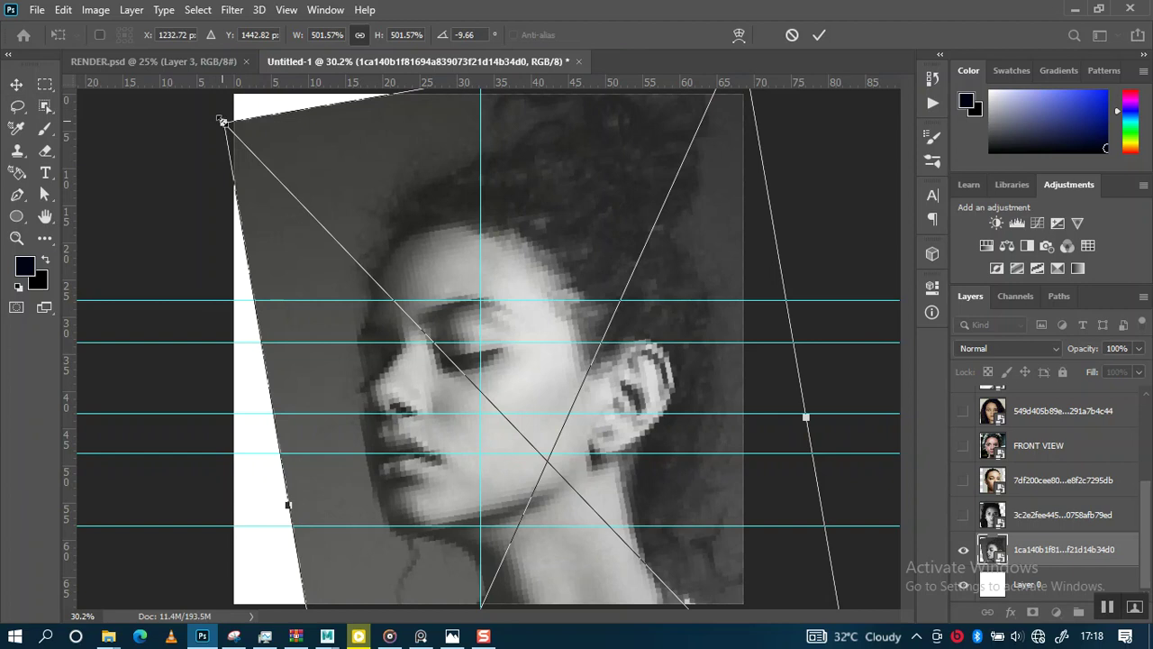
drag(221, 120, 215, 114)
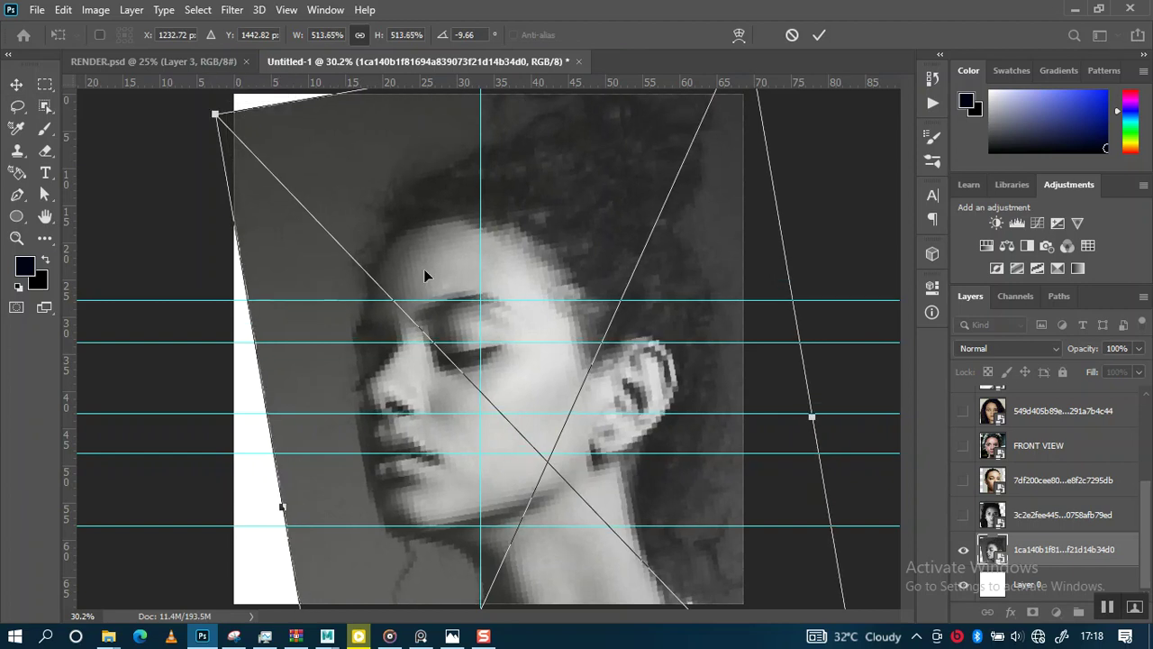
key(Up)
key(Up)
key(Up)
key(Up)
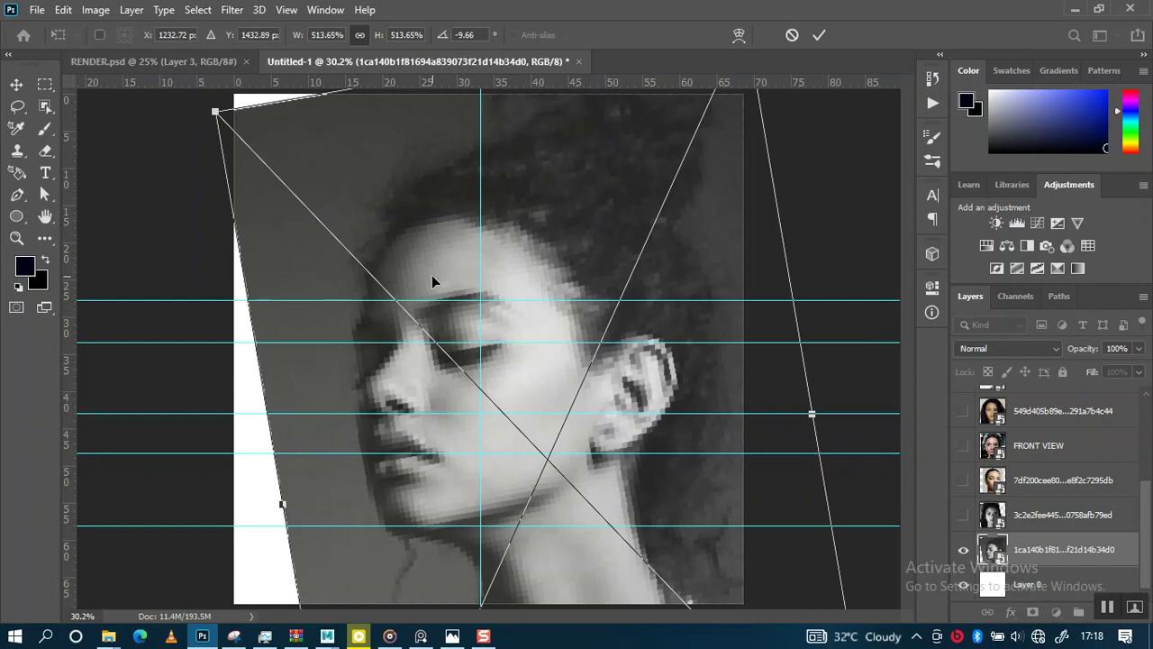
key(Return)
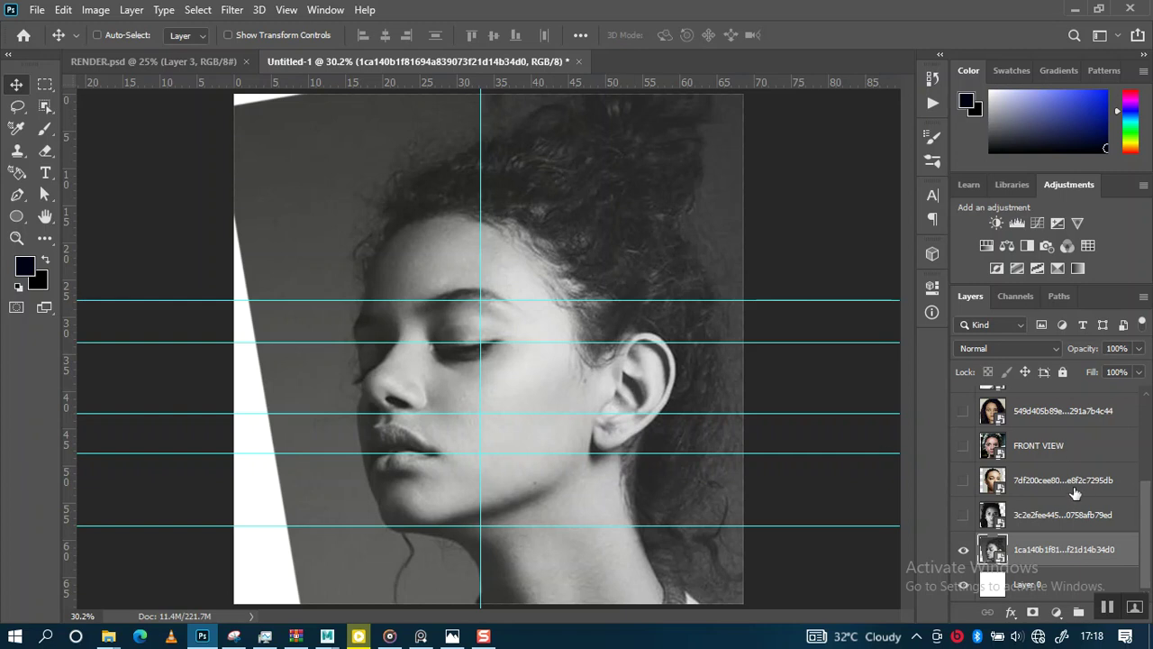
Hide the black-and-white profile photo, then show and select the colour front-view layer 7df200cee80
click(963, 551)
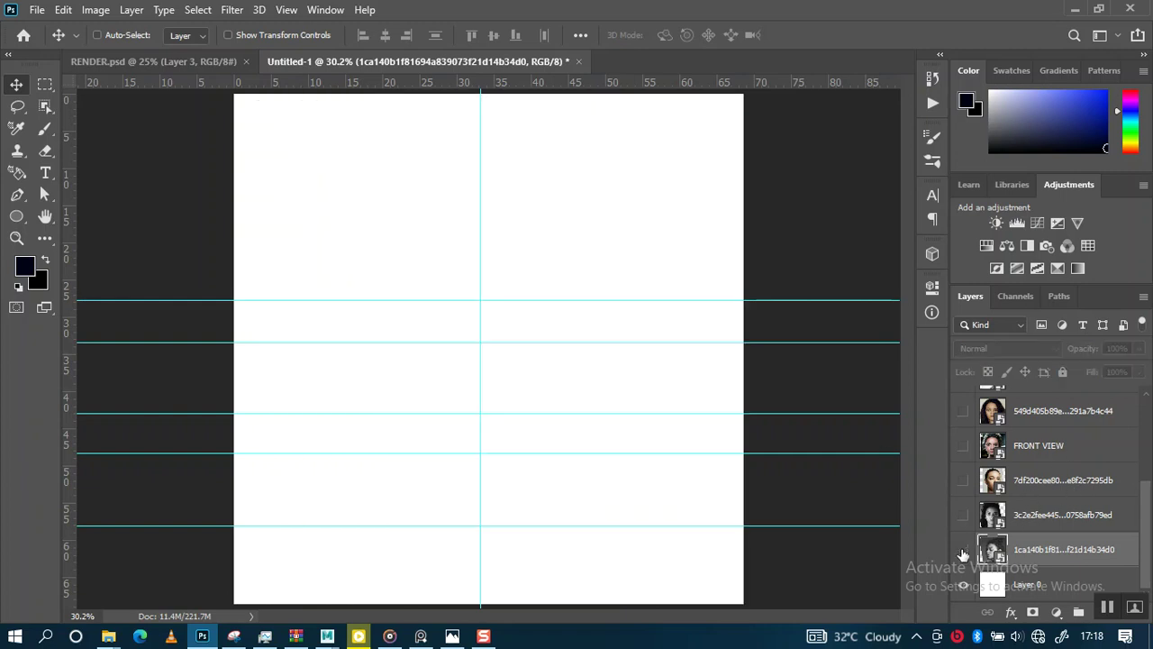
click(963, 551)
scroll(1009, 531, up, 5)
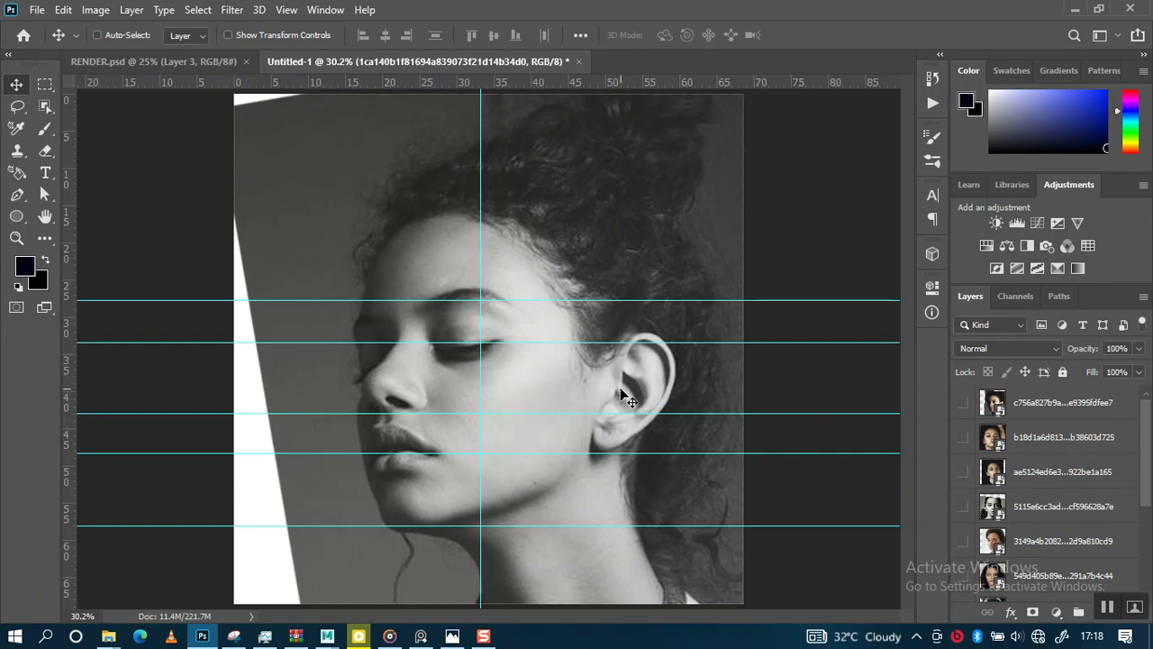
scroll(1000, 484, down, 4)
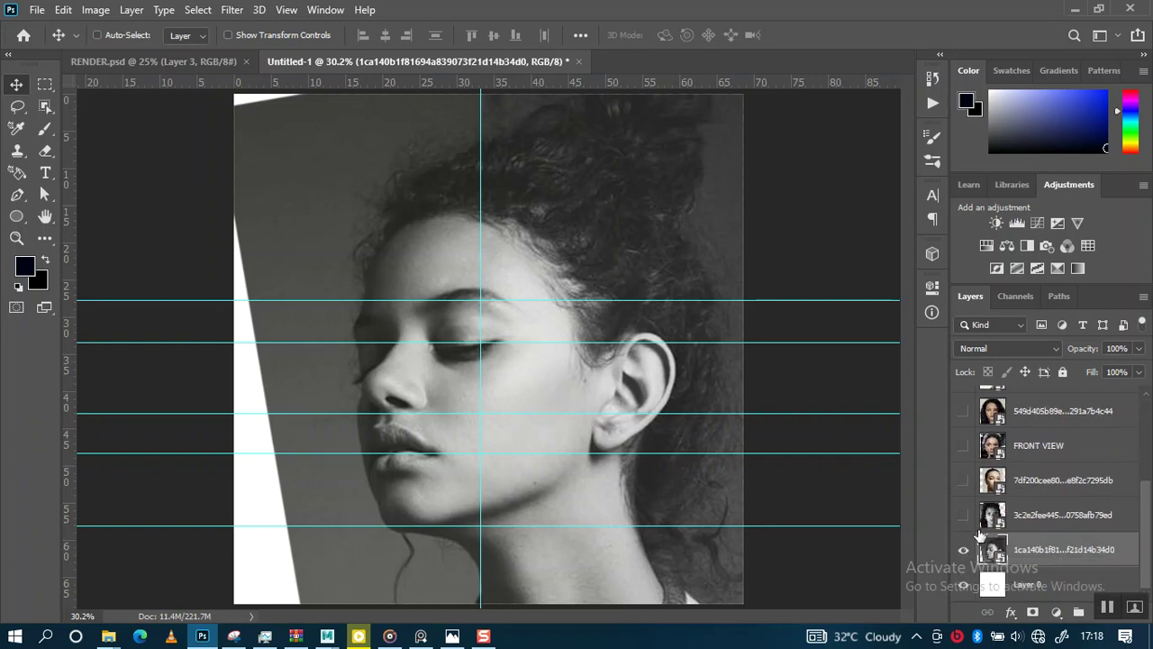
click(964, 550)
click(963, 480)
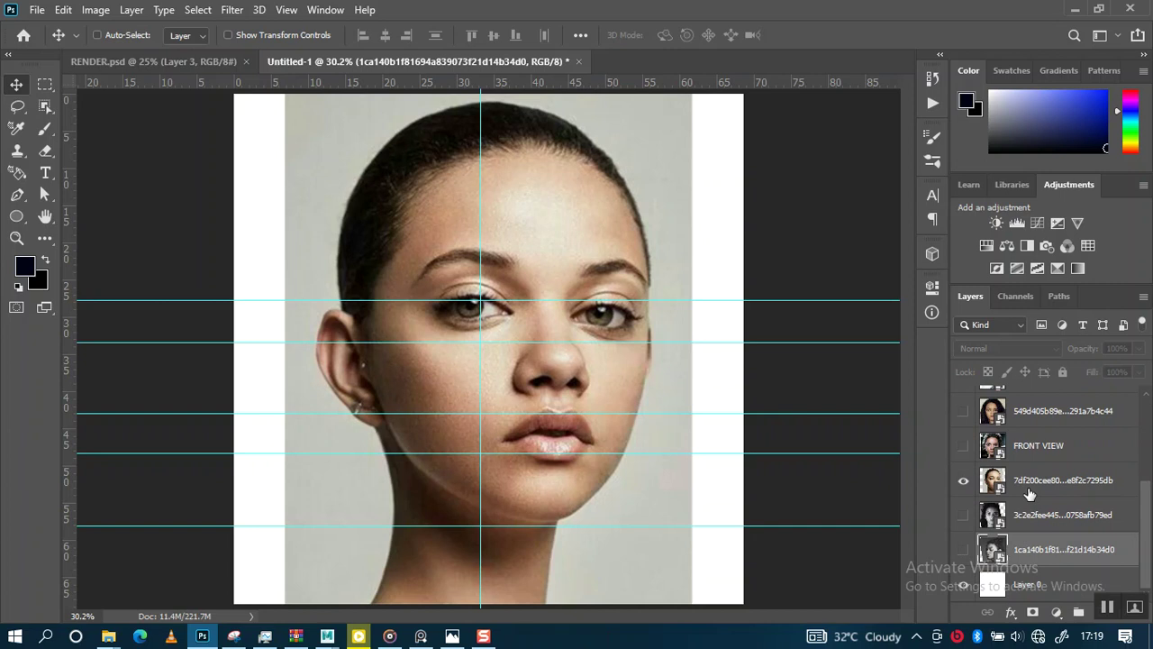
click(1029, 492)
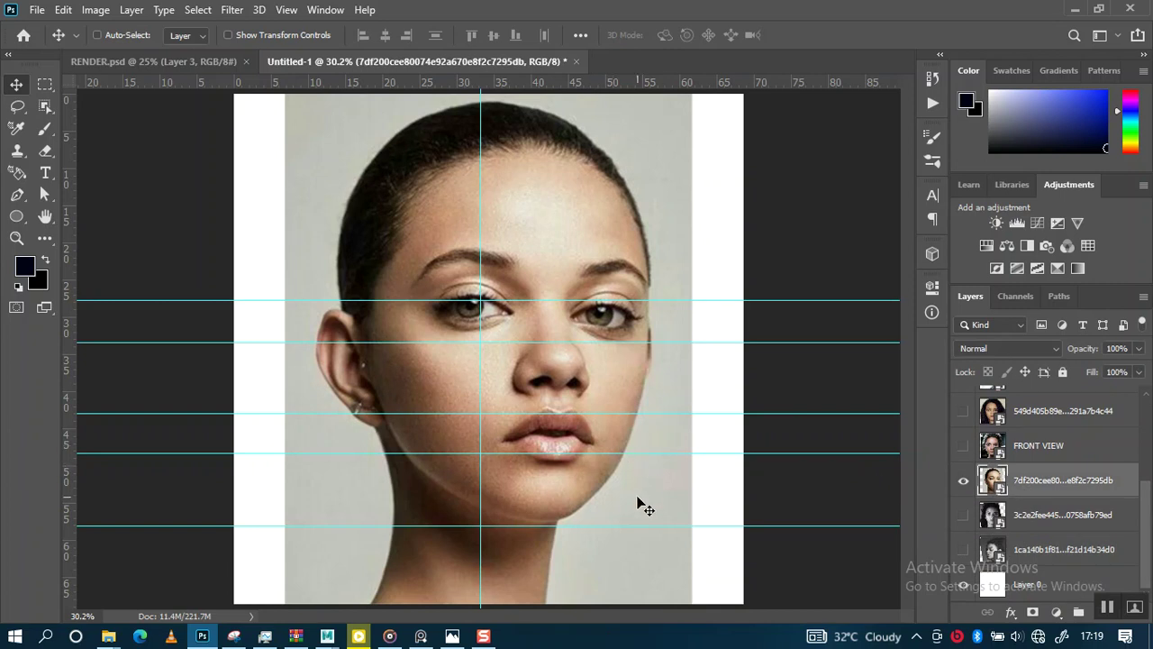
Move and Shift-nudge the front-view photo slightly left and down until eyes, nose, lips and chin meet the guides
drag(638, 499, 596, 495)
key(ctrl)
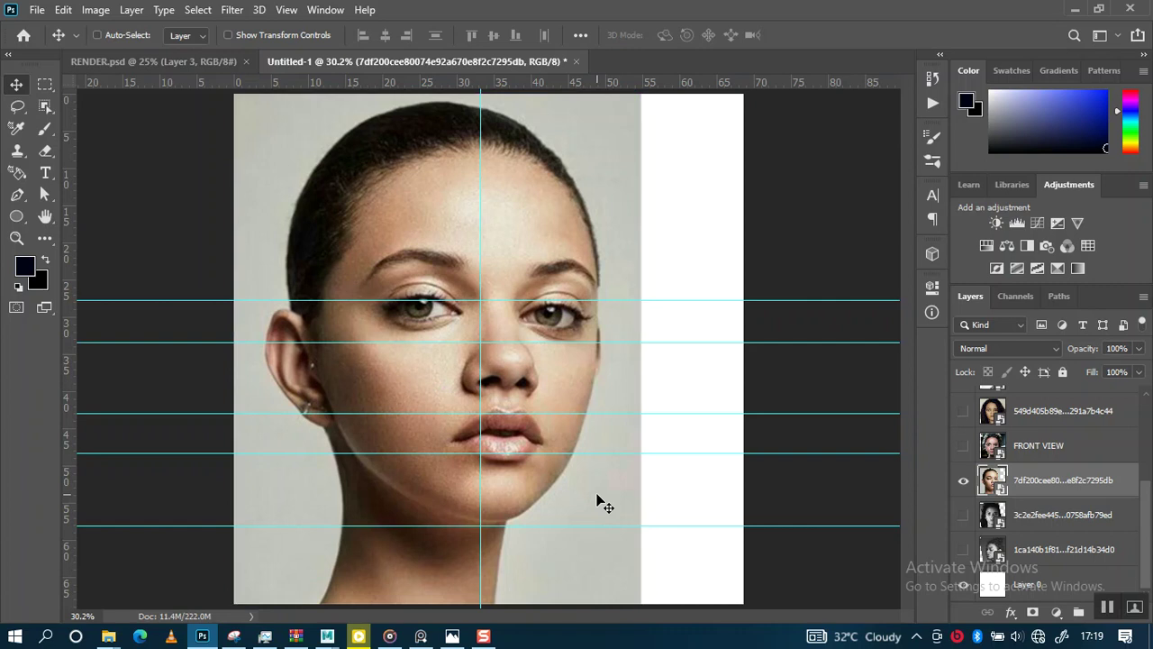
drag(597, 496, 601, 515)
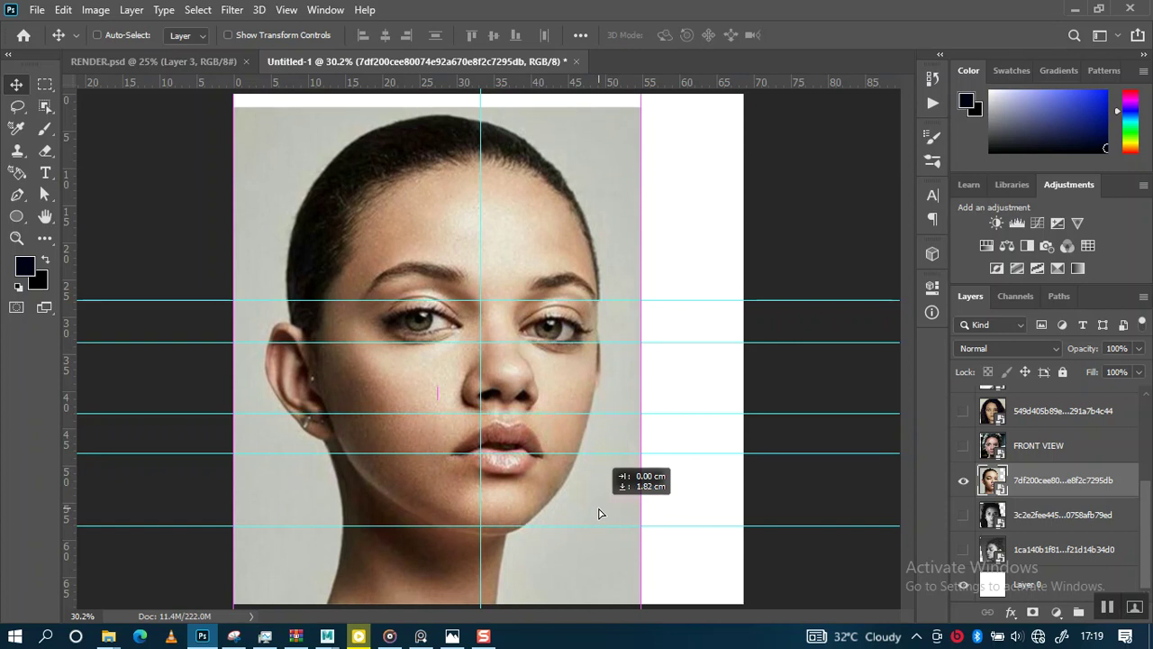
drag(600, 510, 601, 511)
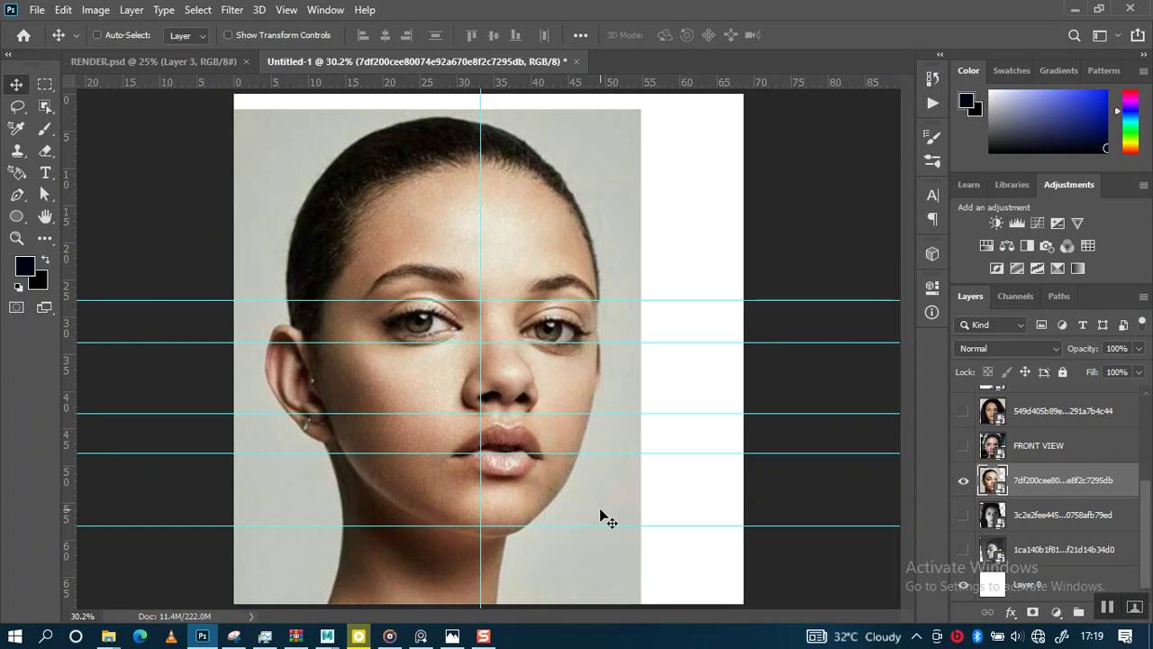
key(shift+Down)
key(shift+Up)
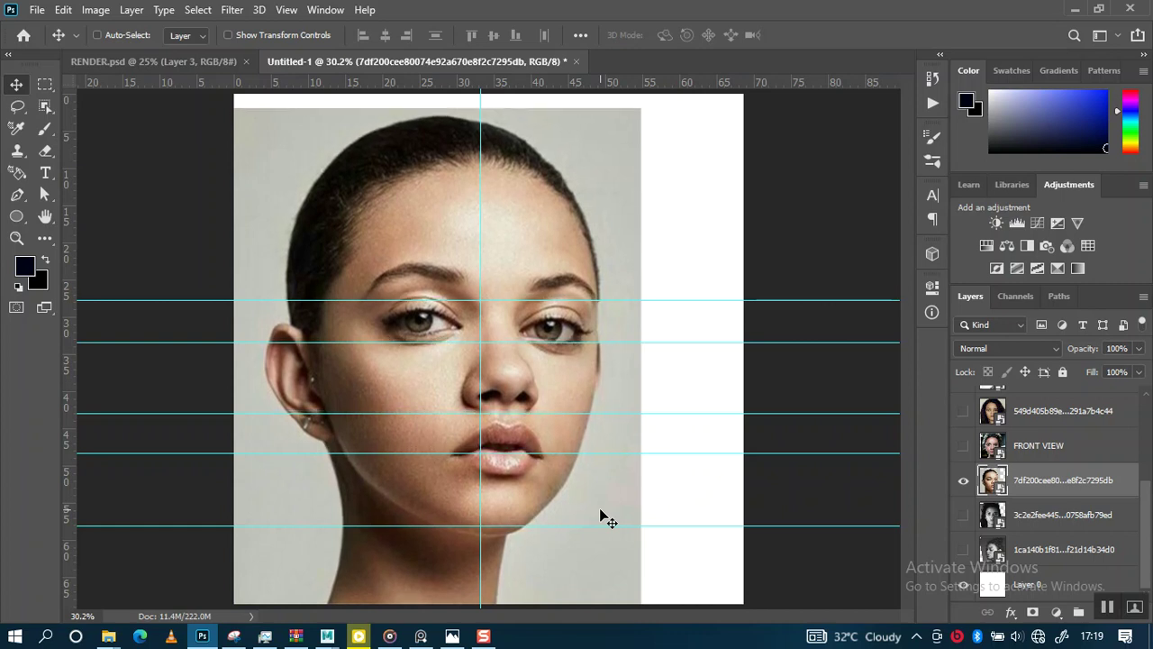
key(shift+Up)
key(shift+Down)
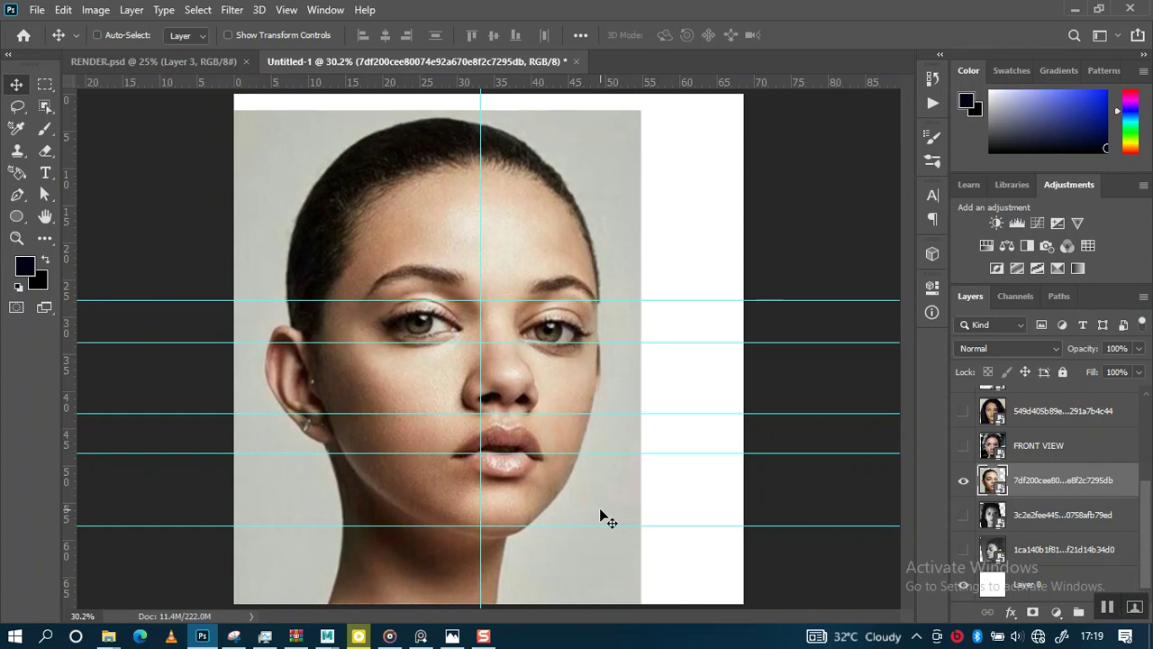
key(shift+Up)
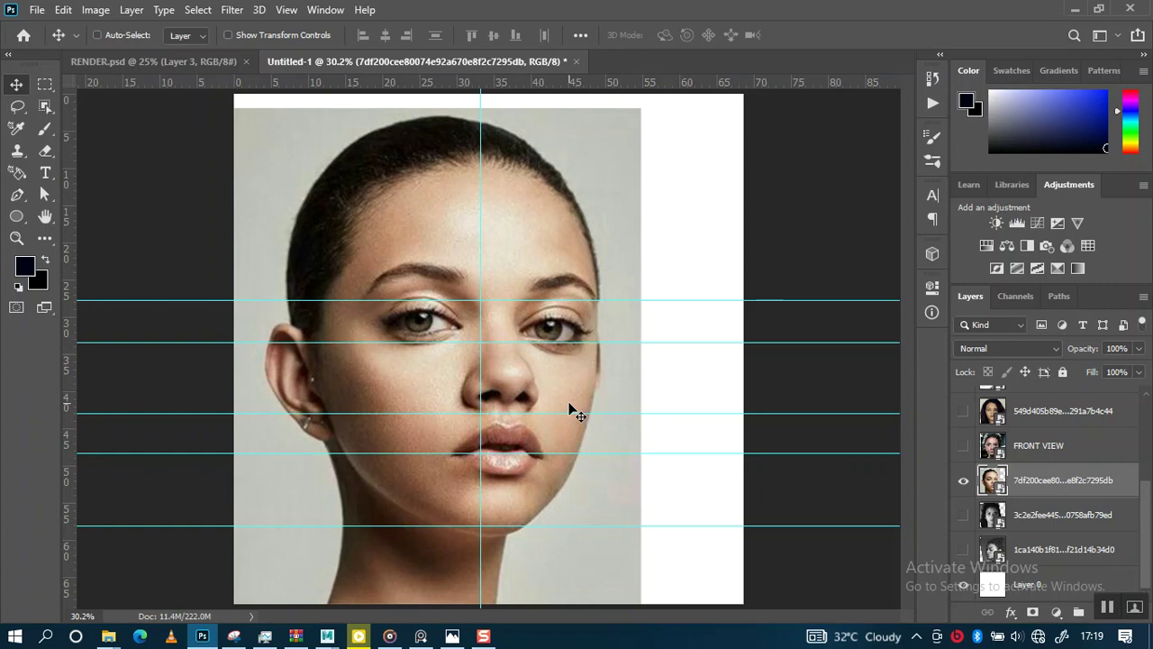
key(shift+Left)
key(shift+Left)
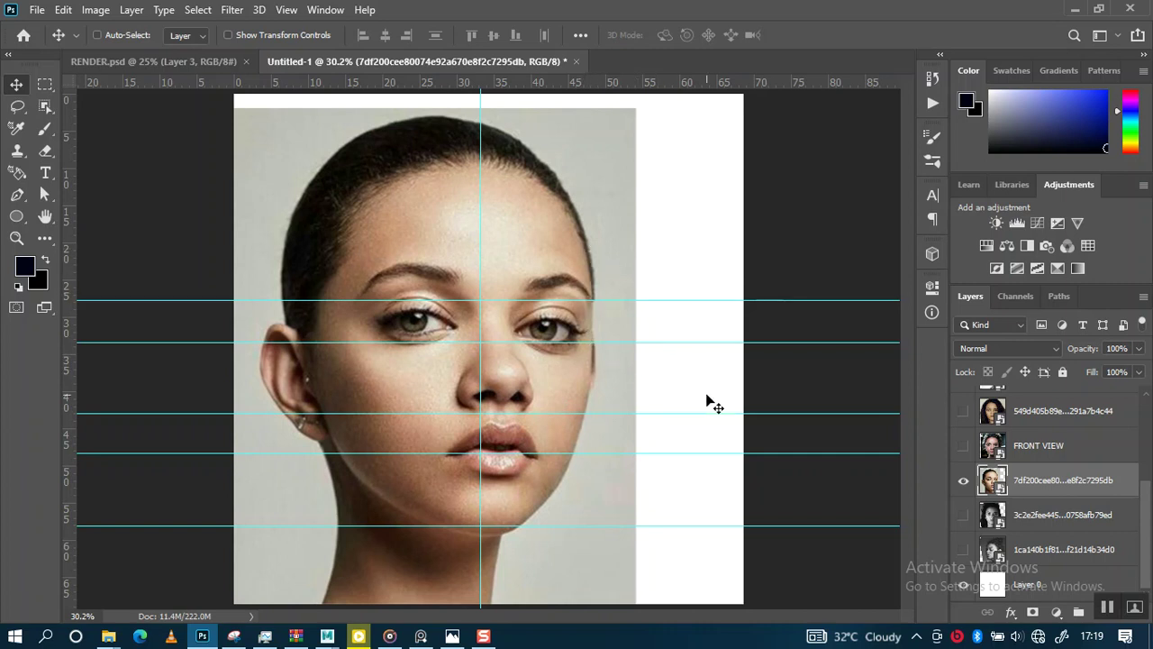
Hide the front-view photo and show the tilted denim-jacket three-quarter portrait over the guides
click(963, 481)
click(962, 482)
click(960, 485)
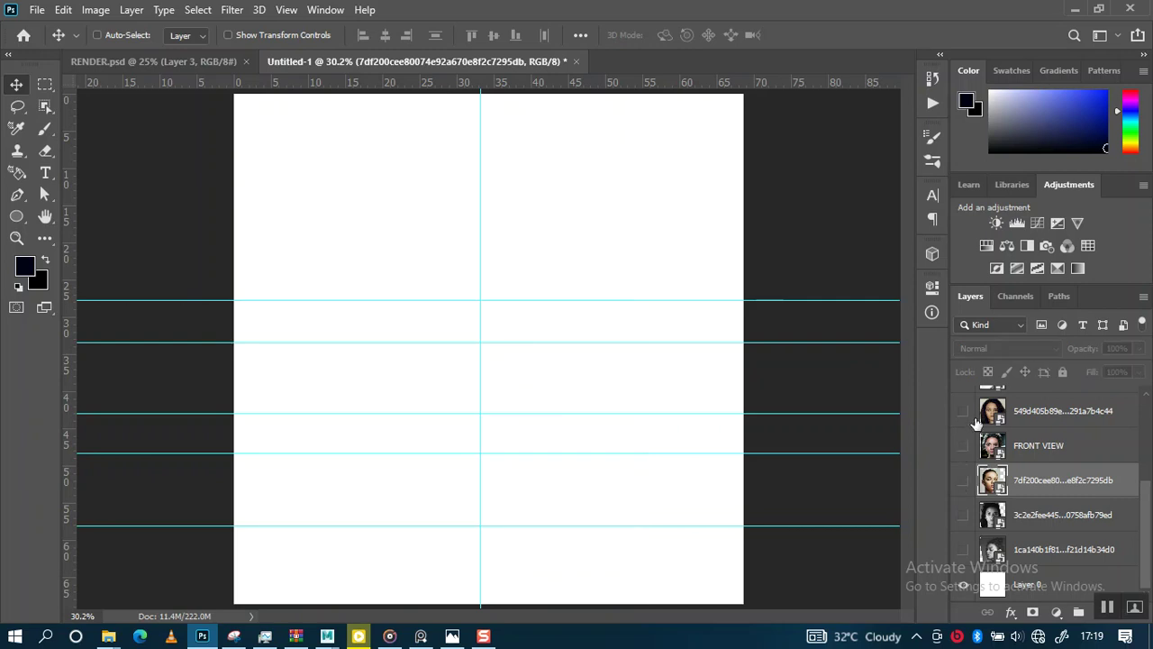
click(963, 515)
click(963, 517)
scroll(965, 531, up, 3)
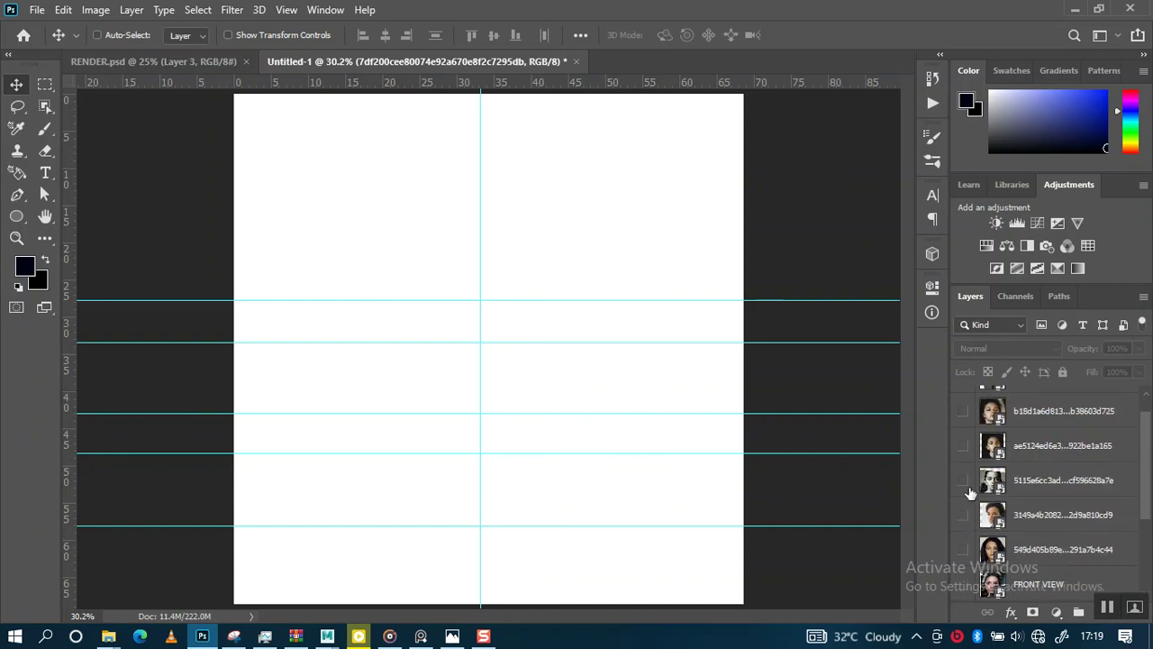
click(964, 514)
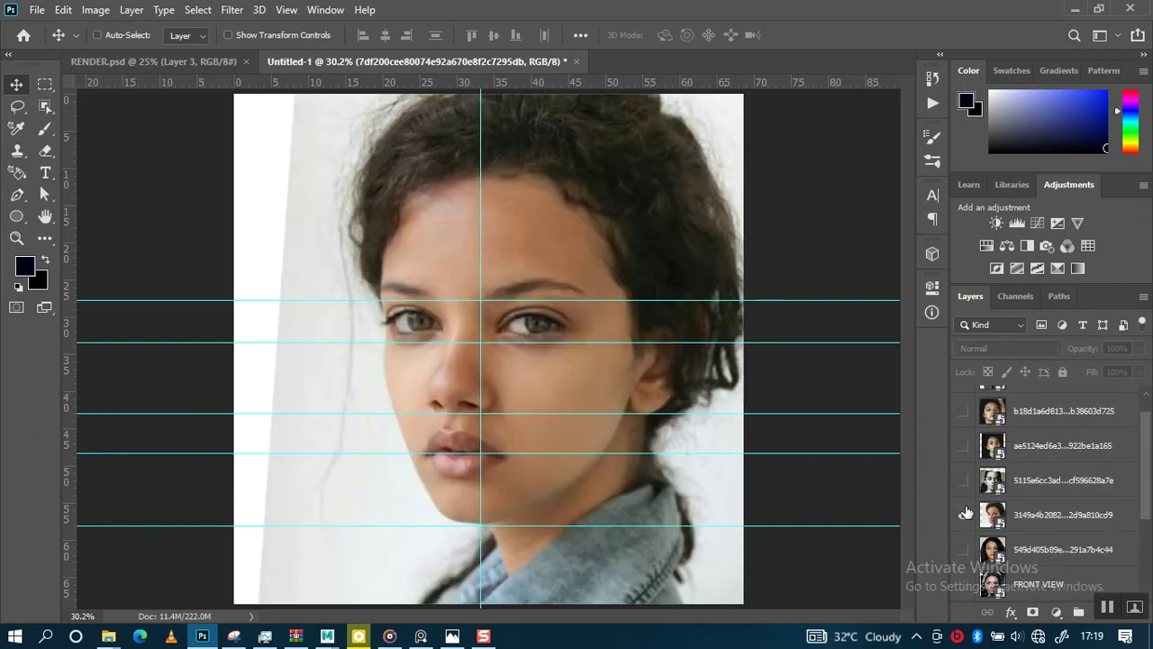
click(964, 514)
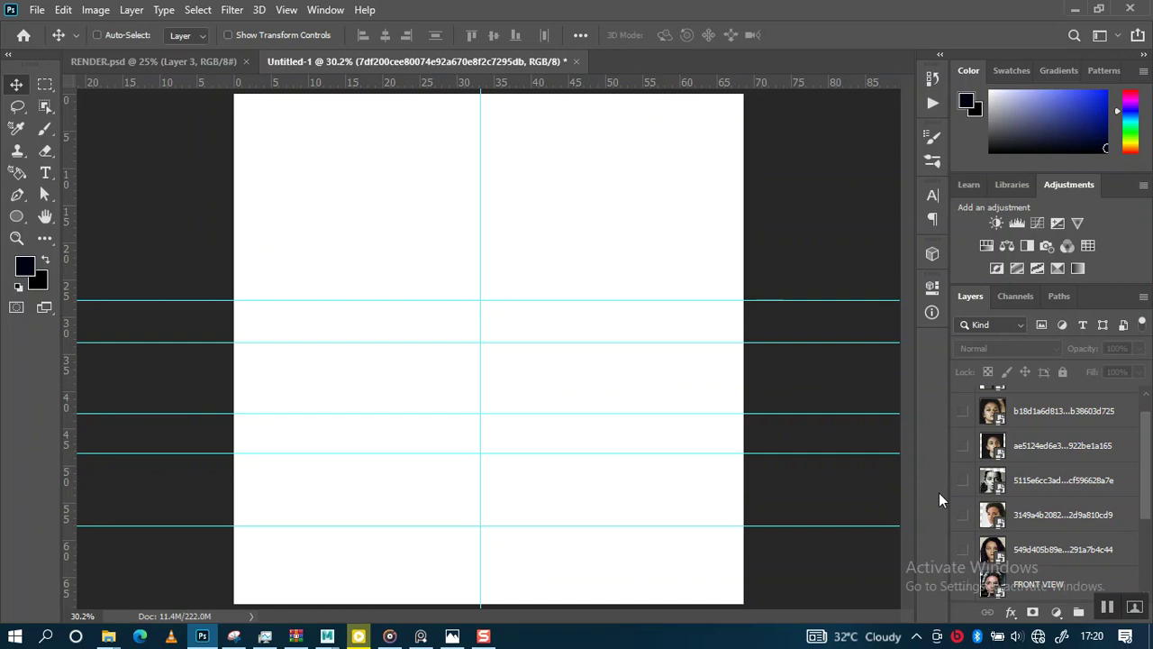
click(964, 519)
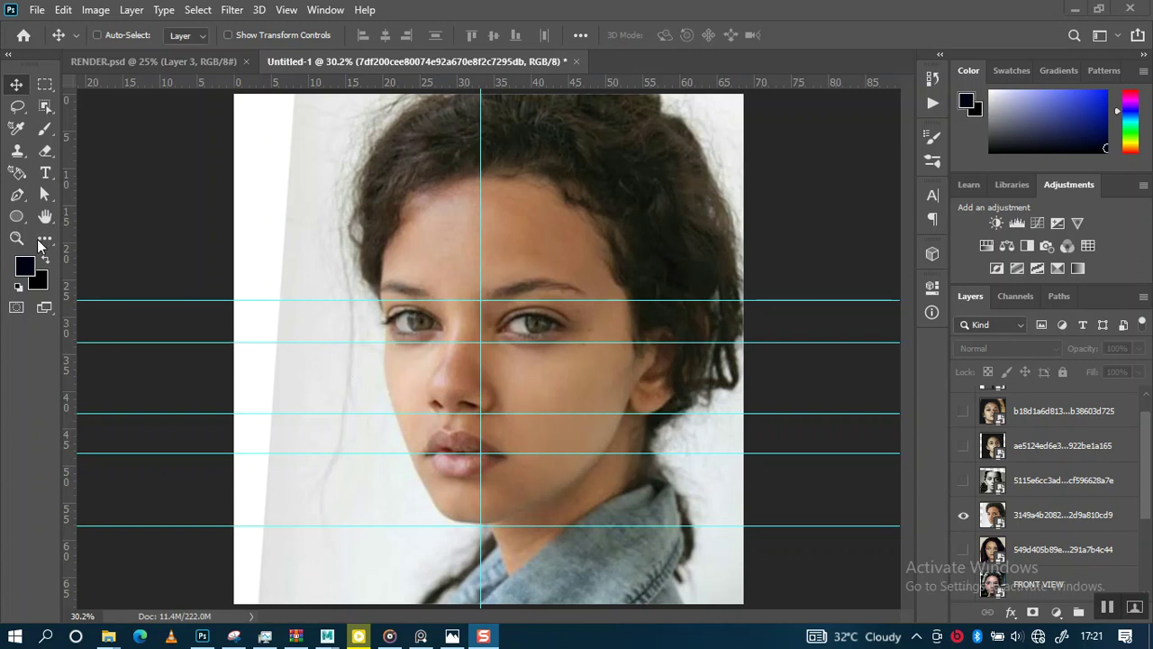
Pick the Rectangle Tool and draw a thin bar along the eye-line guide across the canvas
click(17, 218)
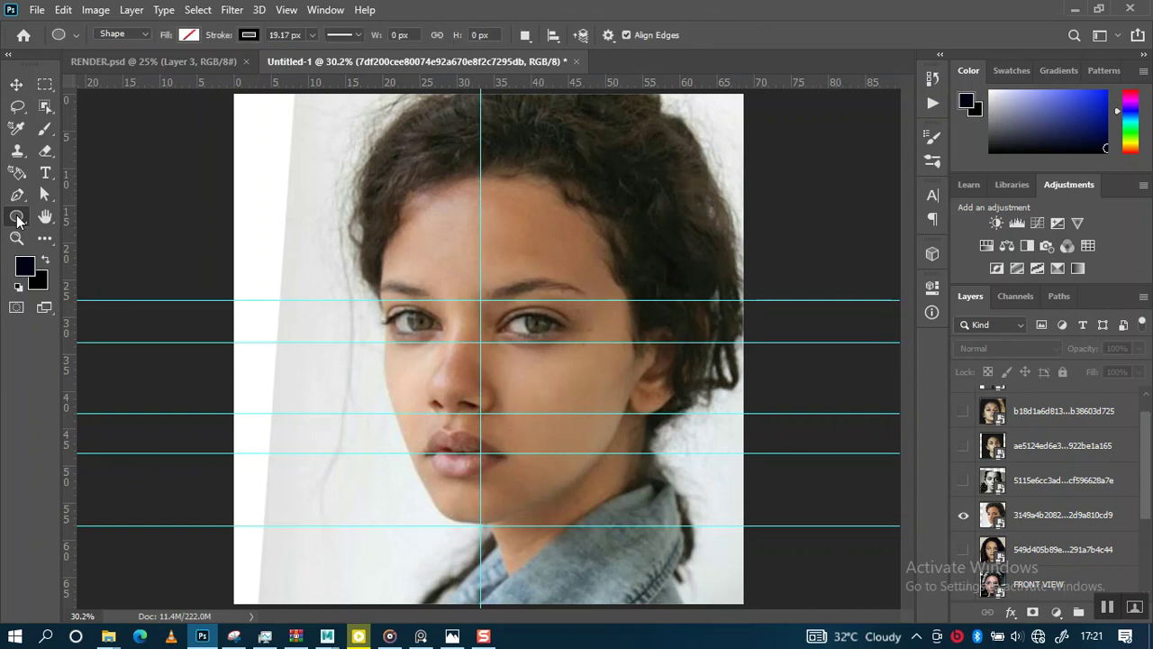
right_click(17, 218)
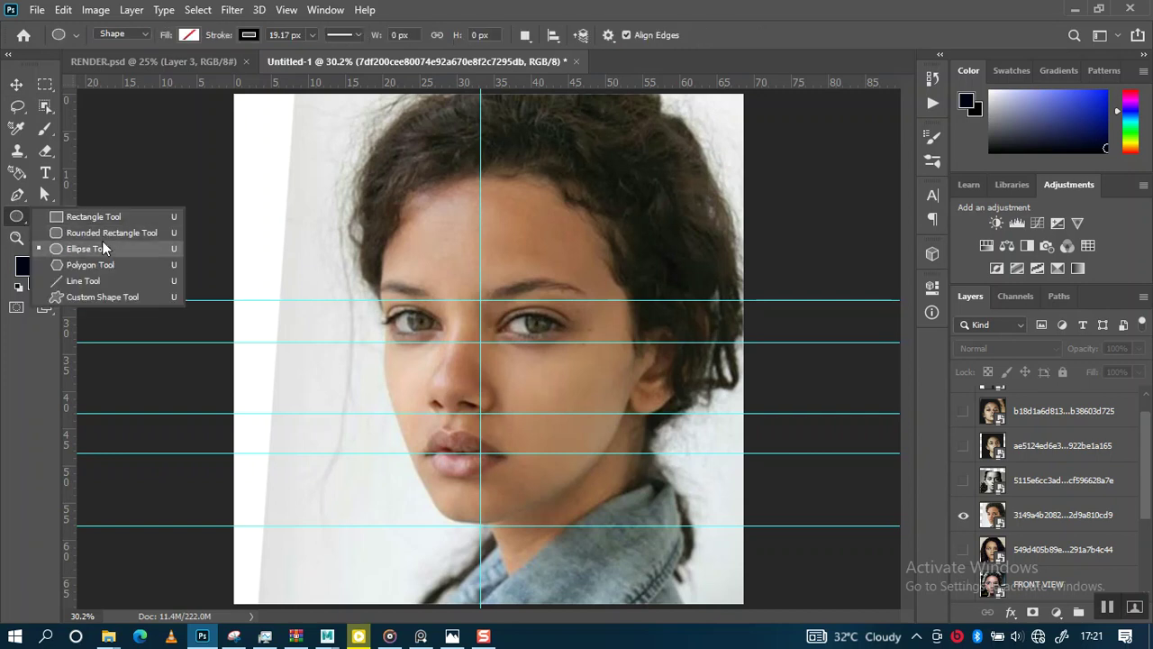
click(99, 217)
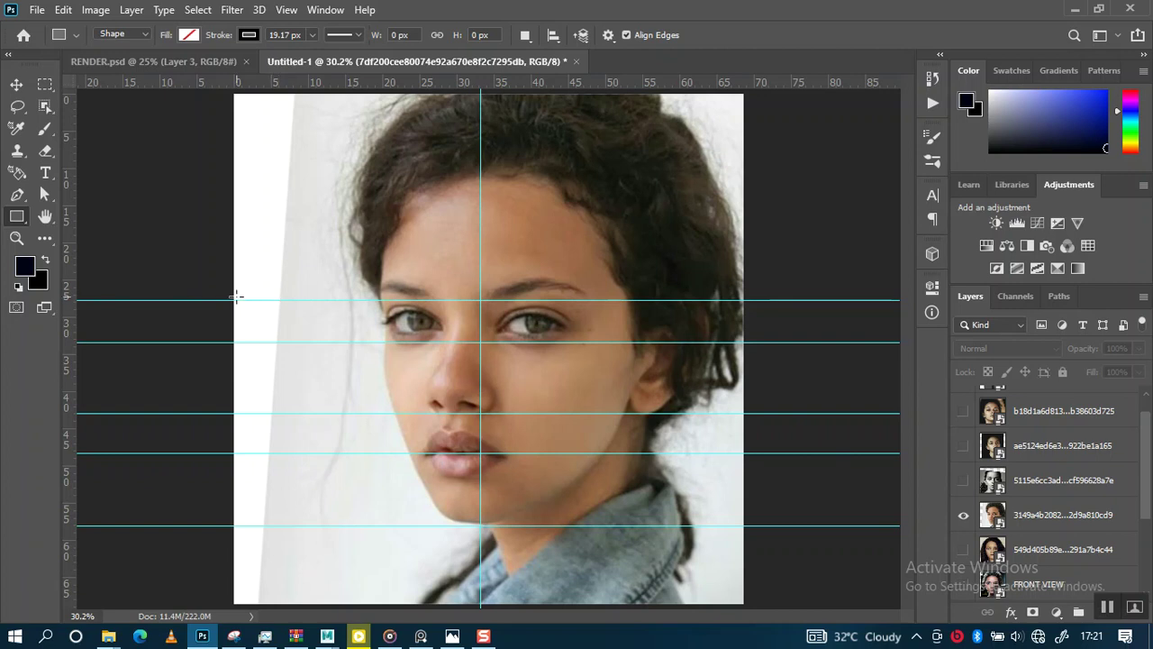
drag(232, 299, 783, 309)
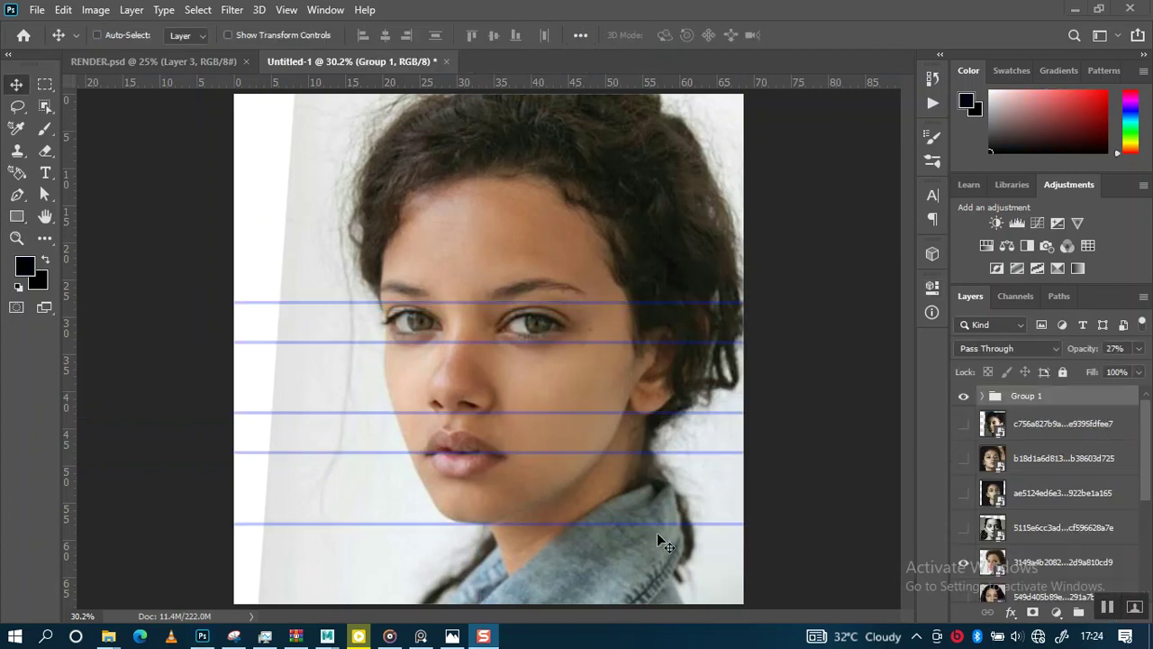
click(1072, 398)
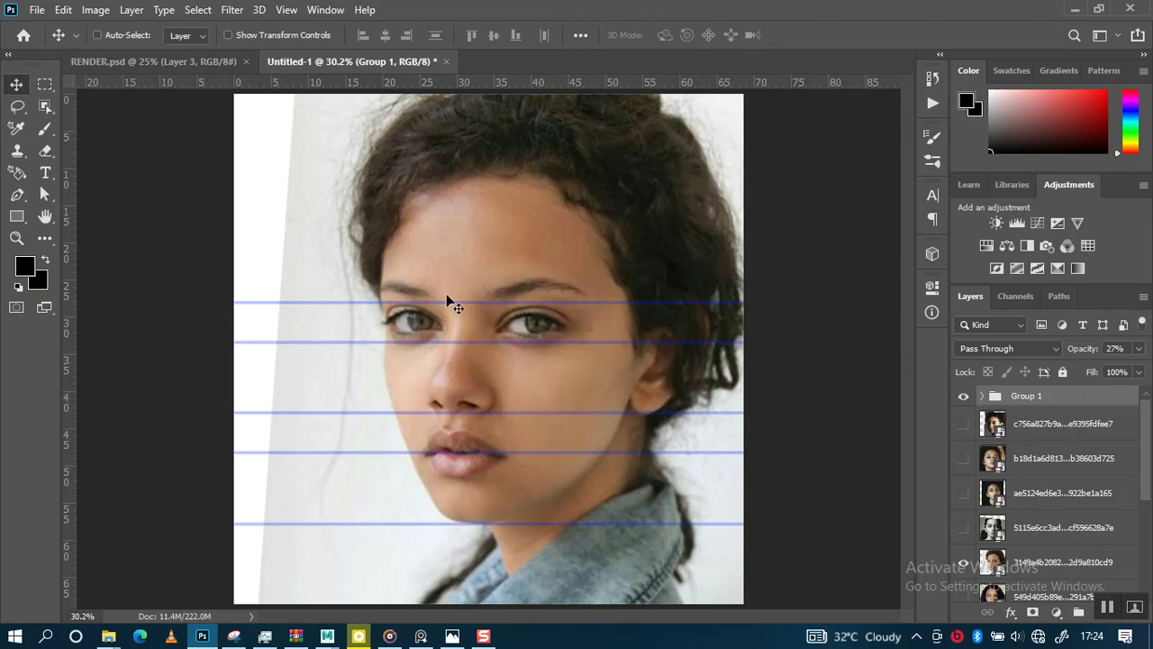
Start Save As for Untitled-1.psd, then switch to the GAL PINTEREST Explorer window and clear its selection
click(36, 10)
click(115, 213)
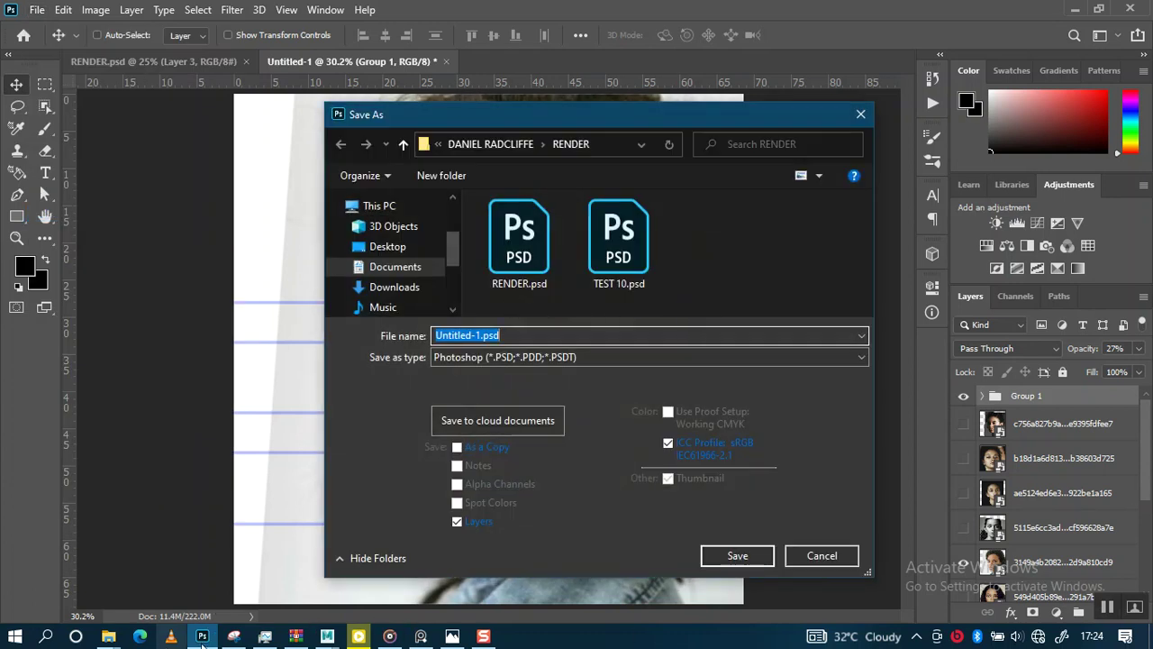
click(109, 636)
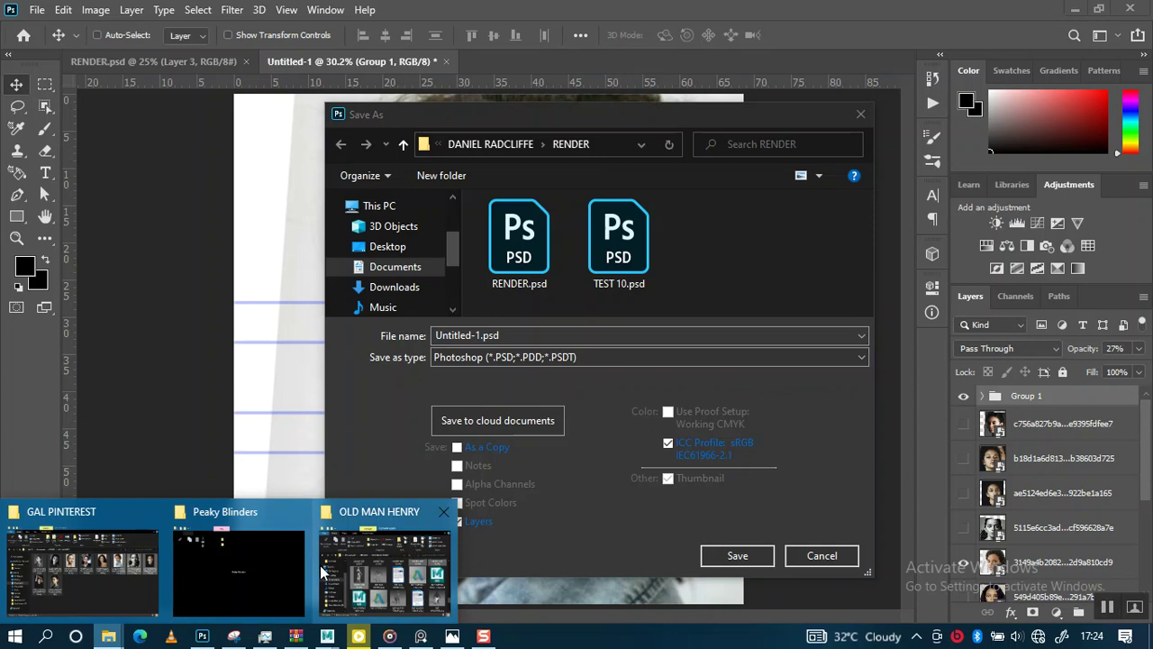
click(132, 575)
click(812, 260)
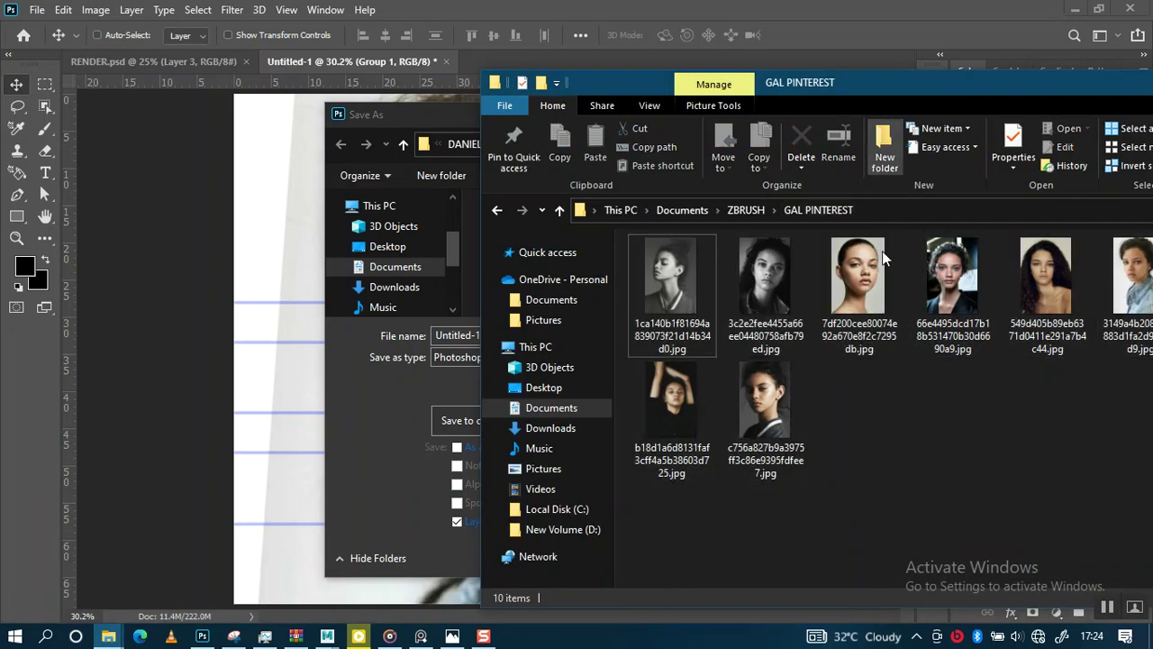
Name the new folder in GAL PINTEREST 'REF' in capitals
text(ref)
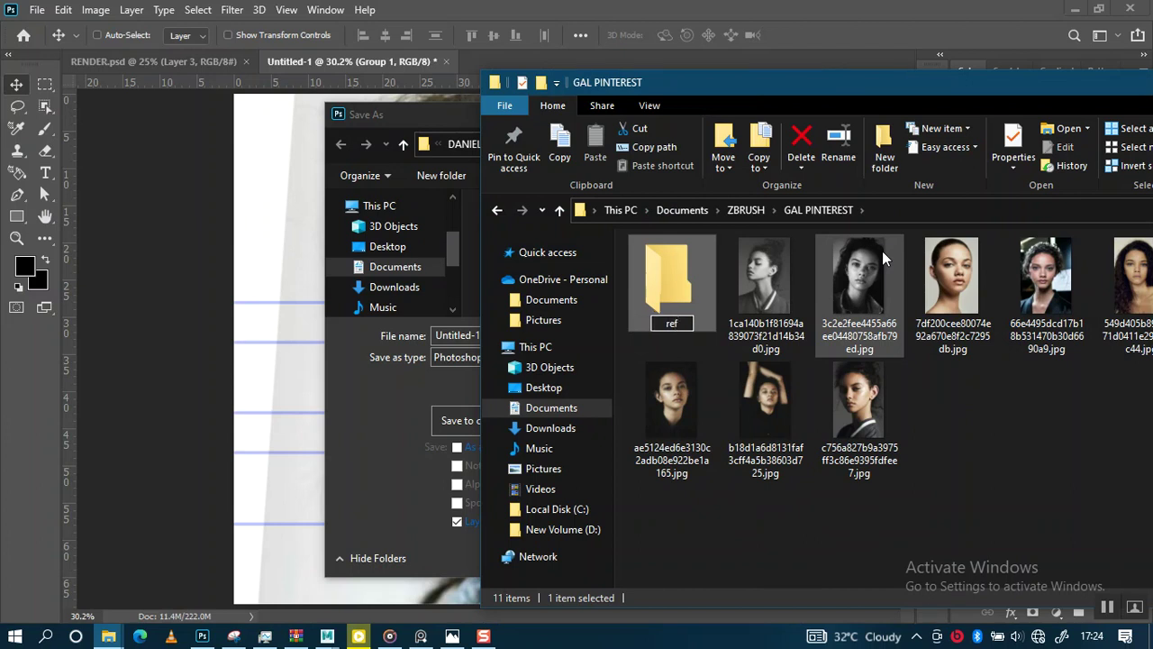
key(Return)
text(REF)
Open the REF folder and copy its path, then bring Photoshop's Save As location field into edit mode
double_click(645, 300)
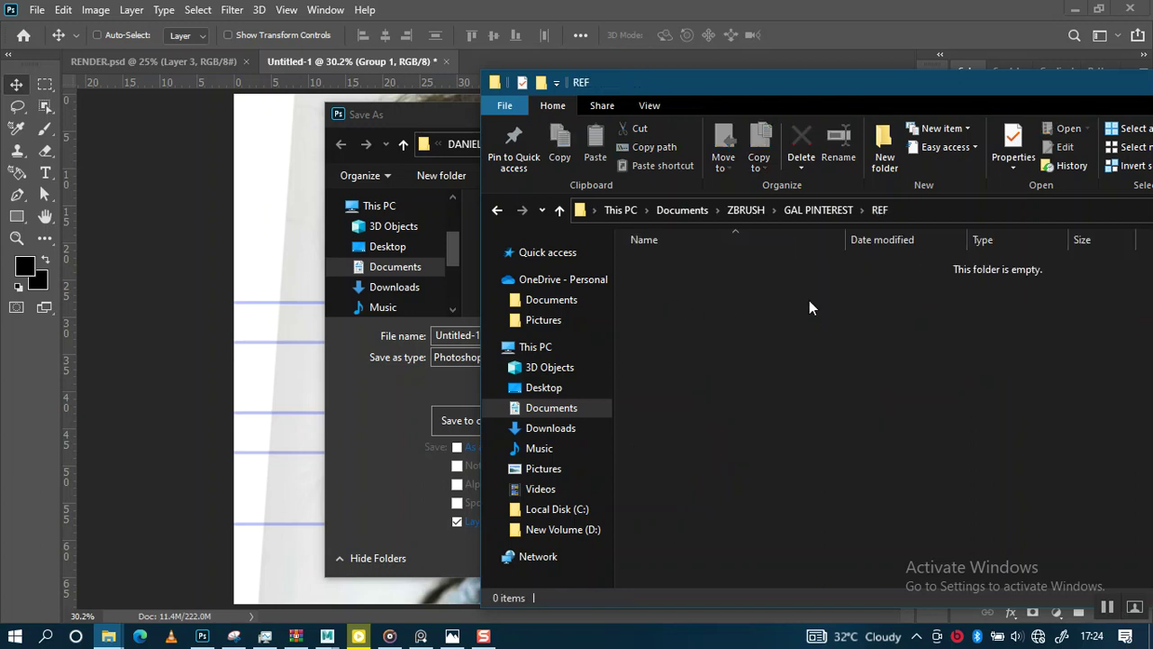
click(920, 212)
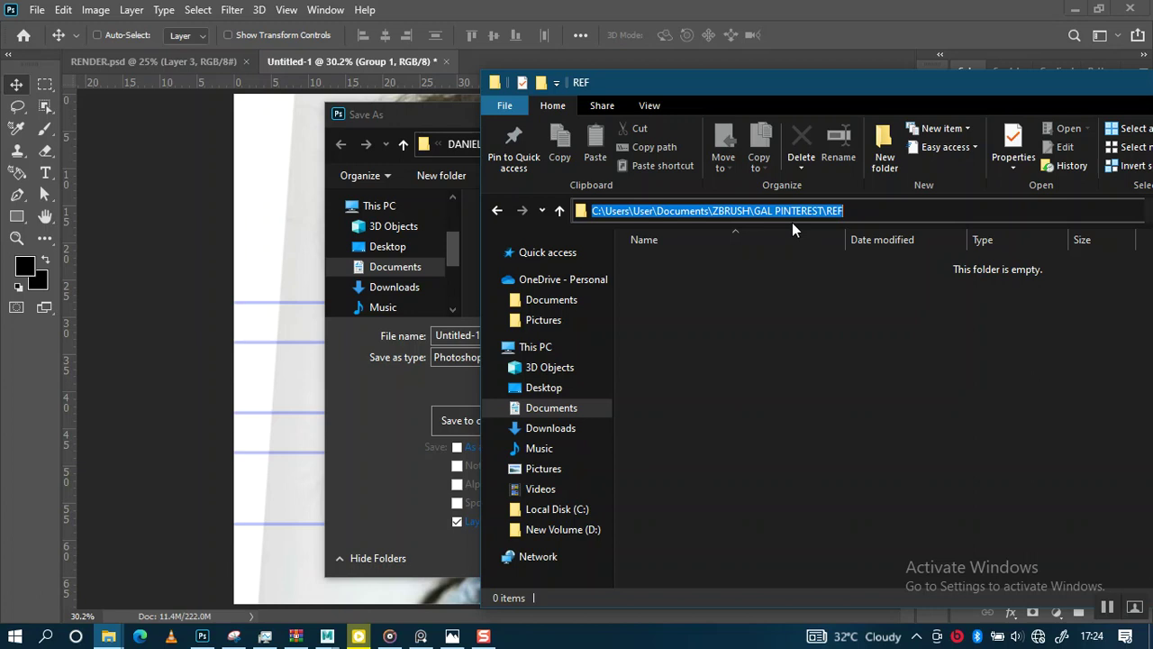
click(467, 110)
click(603, 142)
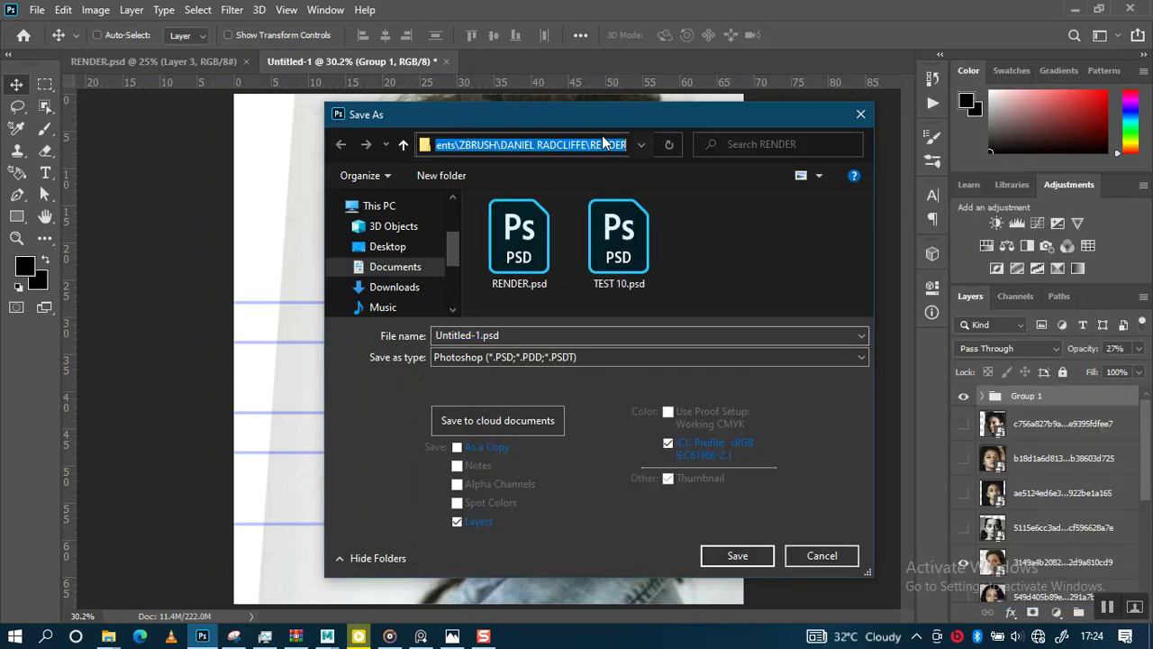
Point the Save As dialog at the REF folder and set the format to JPEG
key(ctrl+v)
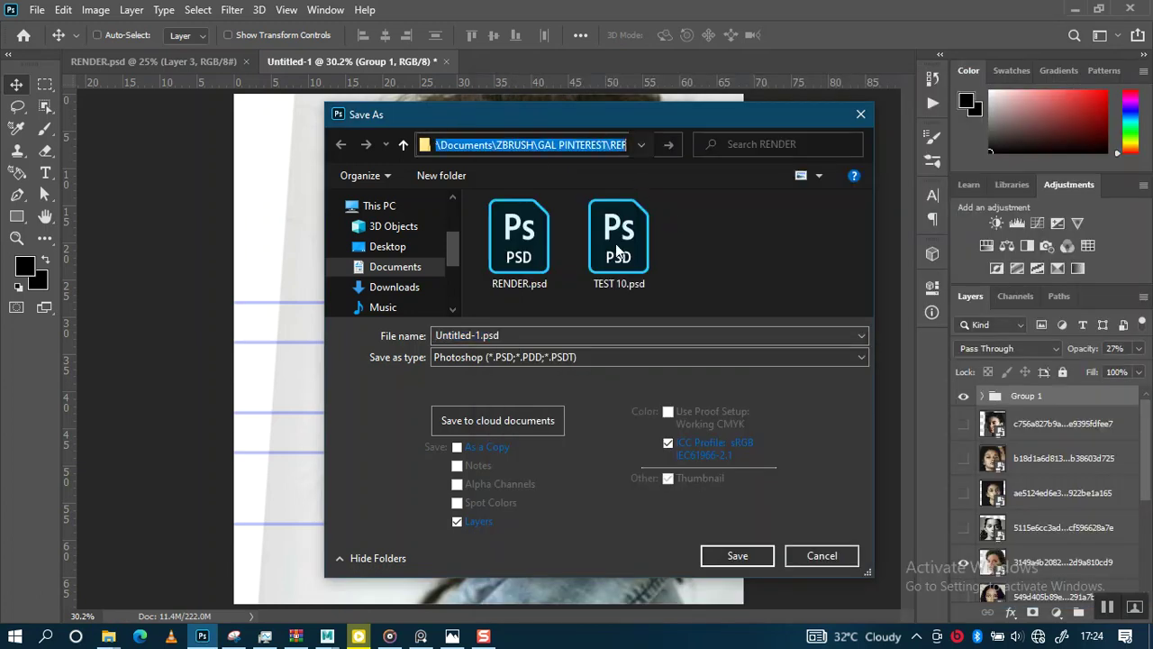
key(Return)
click(568, 365)
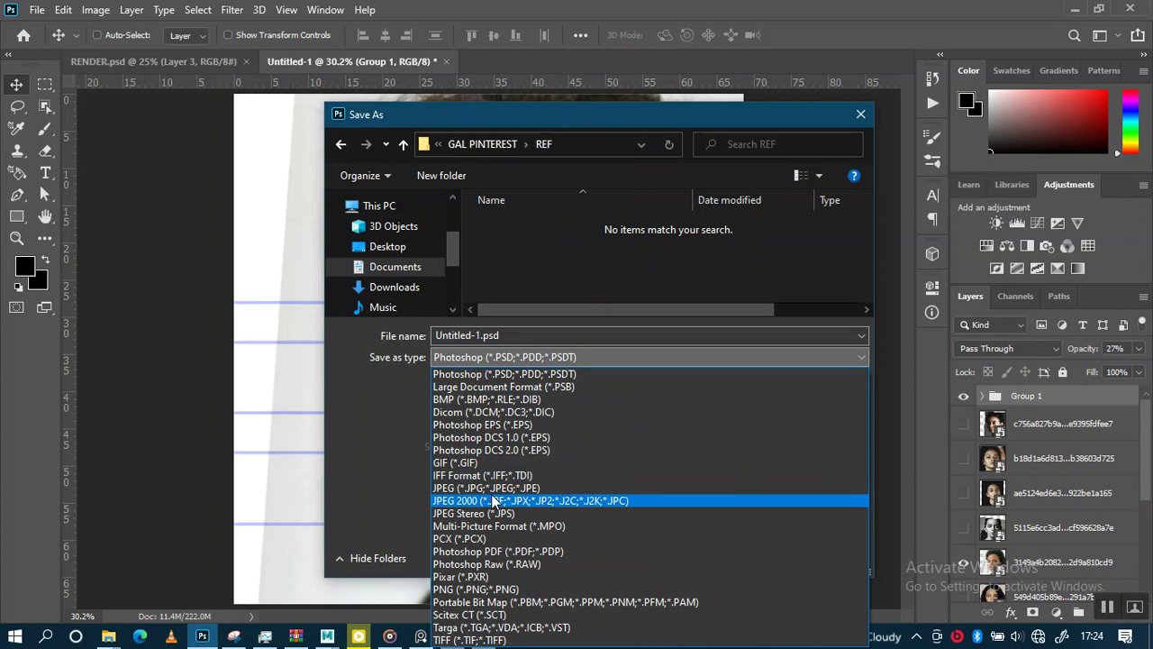
click(522, 427)
click(523, 357)
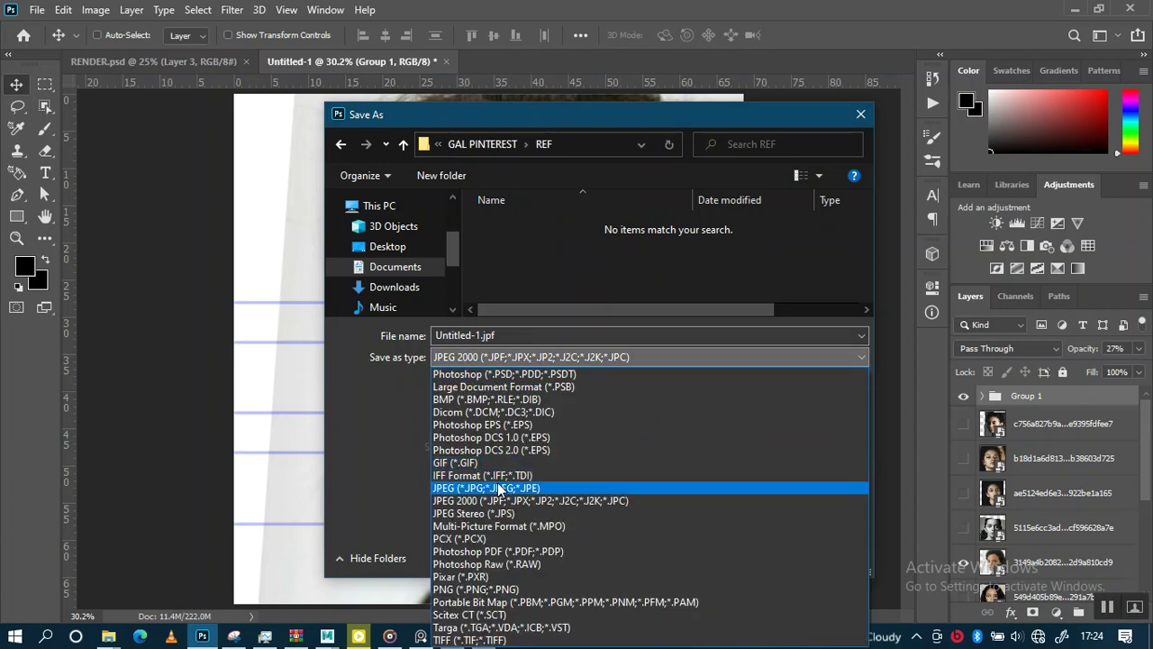
click(505, 475)
Save the image as '01' in JPEG at maximum quality 12
click(502, 335)
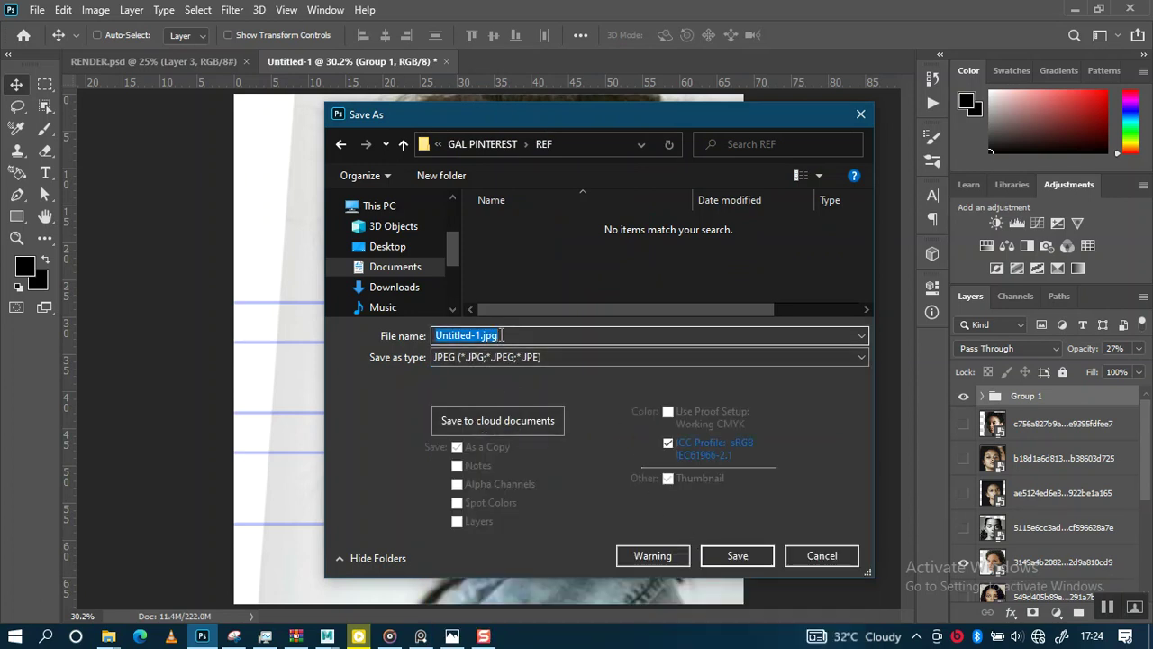
text(01)
key(Return)
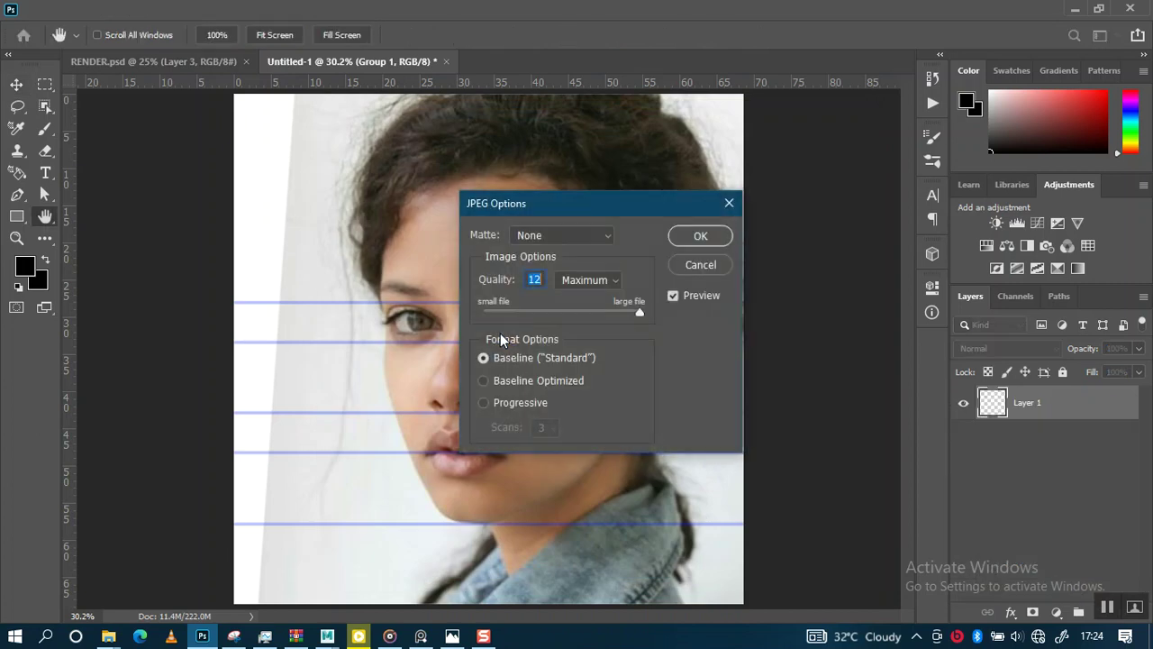
click(678, 242)
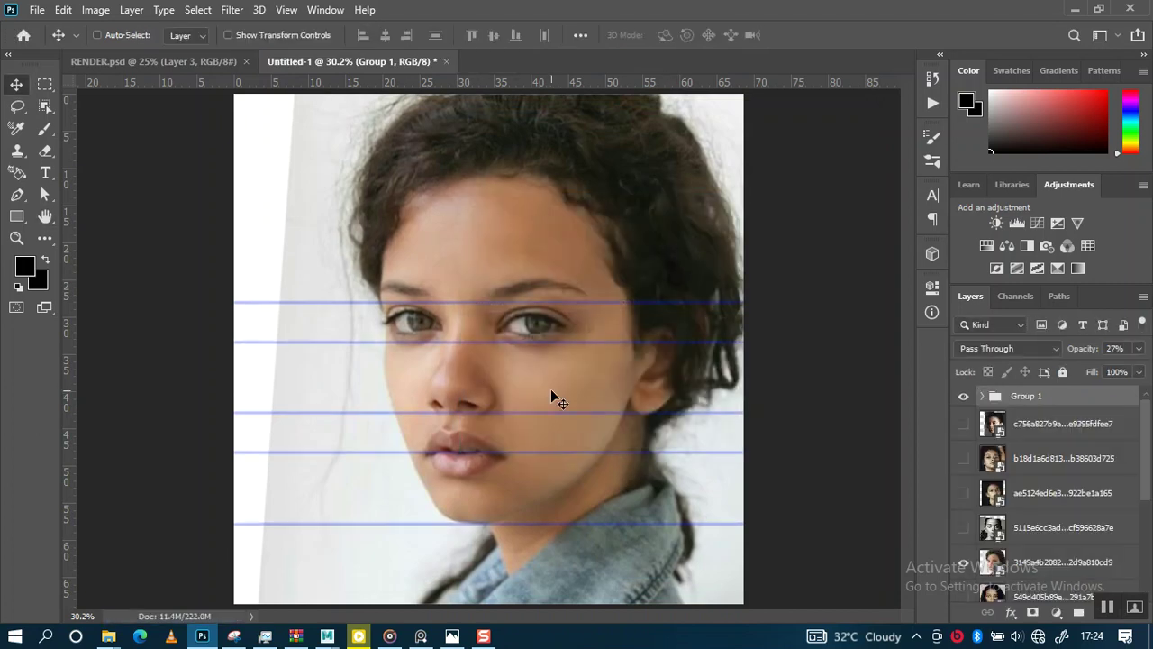